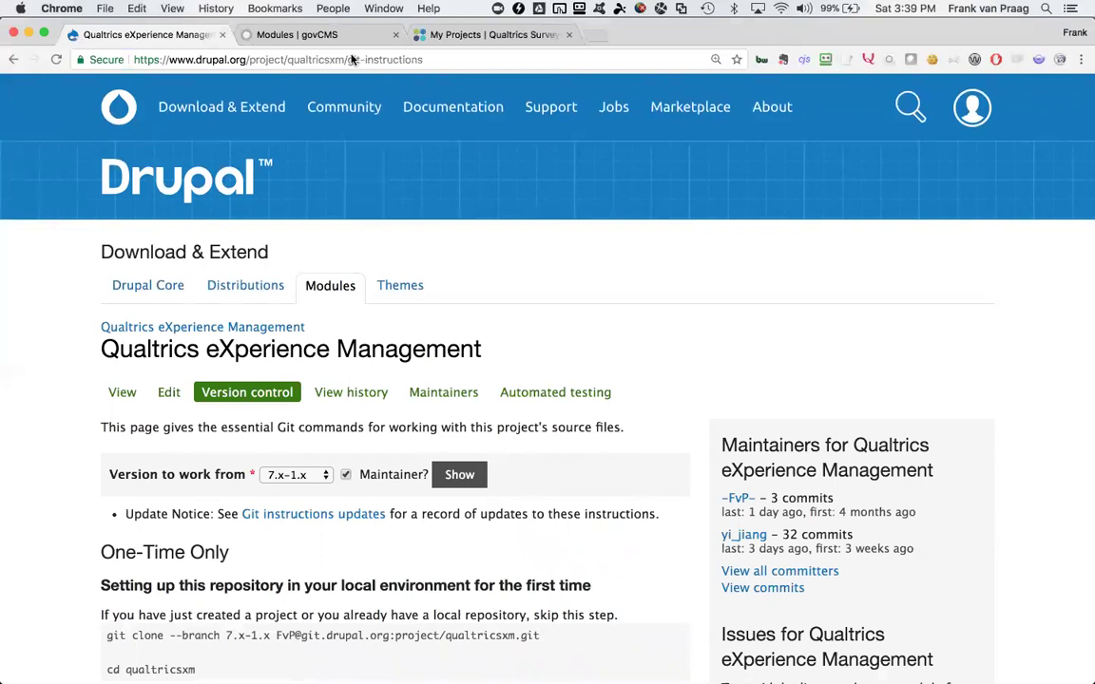
Visit the main qualtricsxm project page, then return to its Git instructions page
{"action": "double_click", "coordinate": [394, 60]}
{"action": "key", "text": "BackSpace"}
{"action": "key", "text": "BackSpace"}
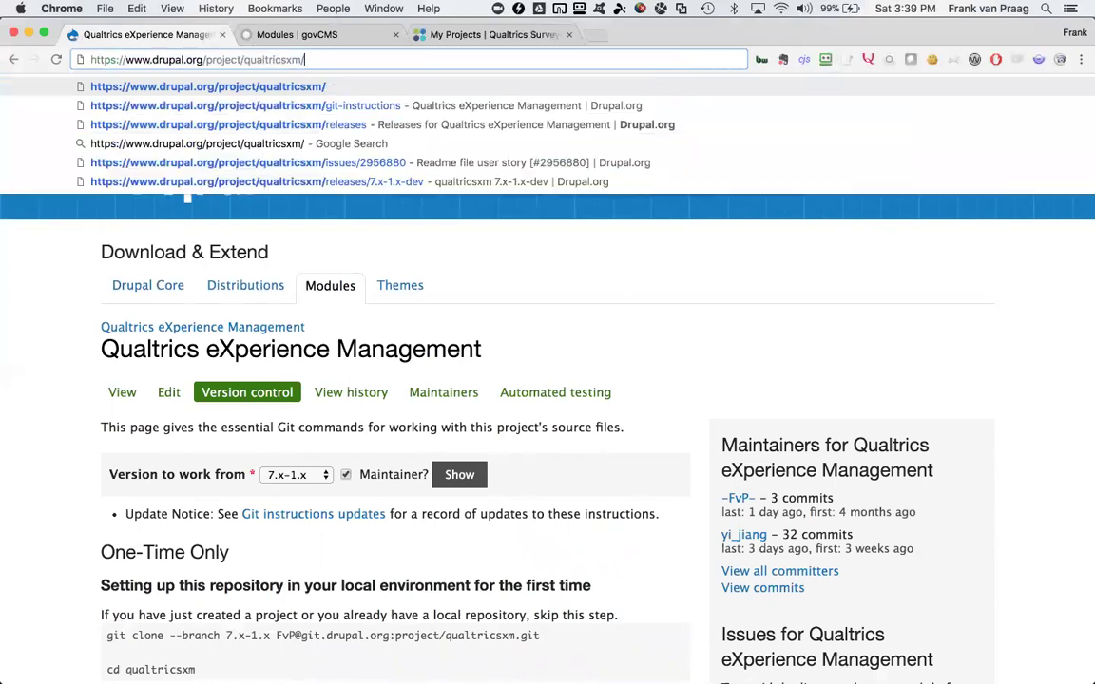
{"action": "key", "text": "Return"}
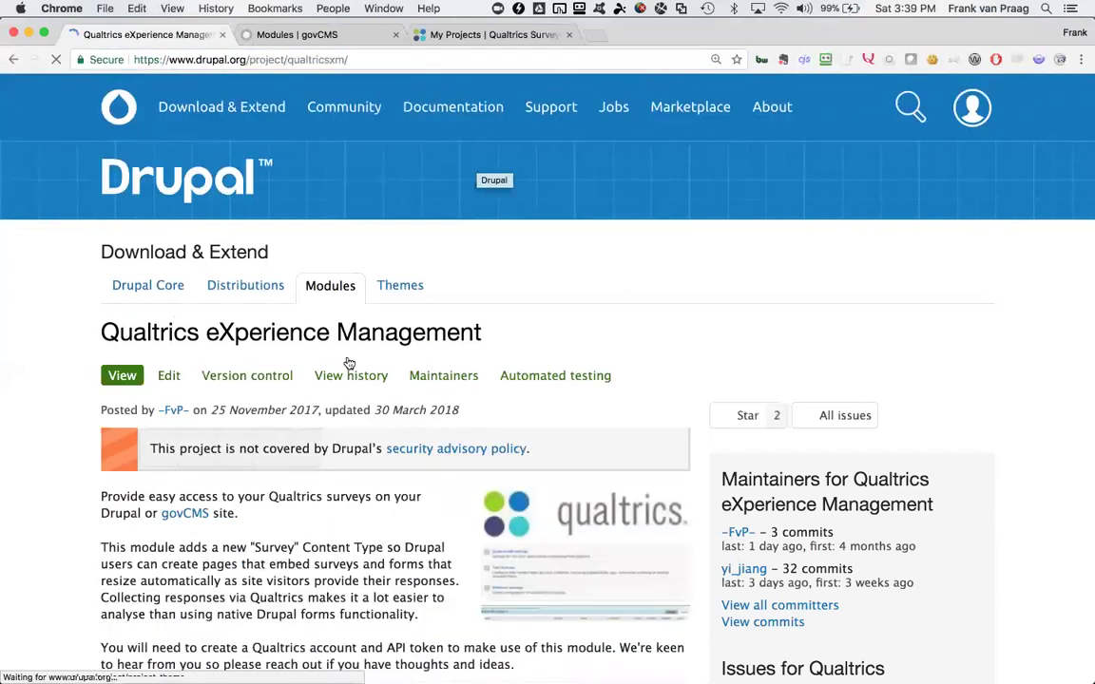
{"action": "scroll", "coordinate": [349, 427], "scroll_direction": "down", "scroll_amount": 3}
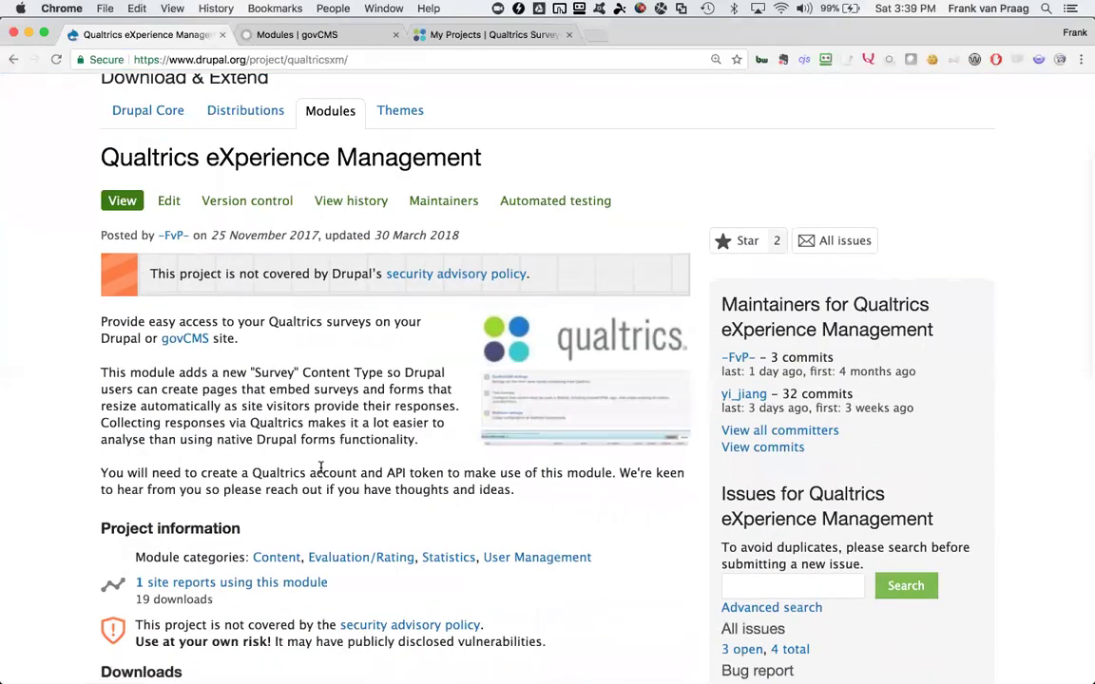
{"action": "scroll", "coordinate": [314, 390], "scroll_direction": "up", "scroll_amount": 3}
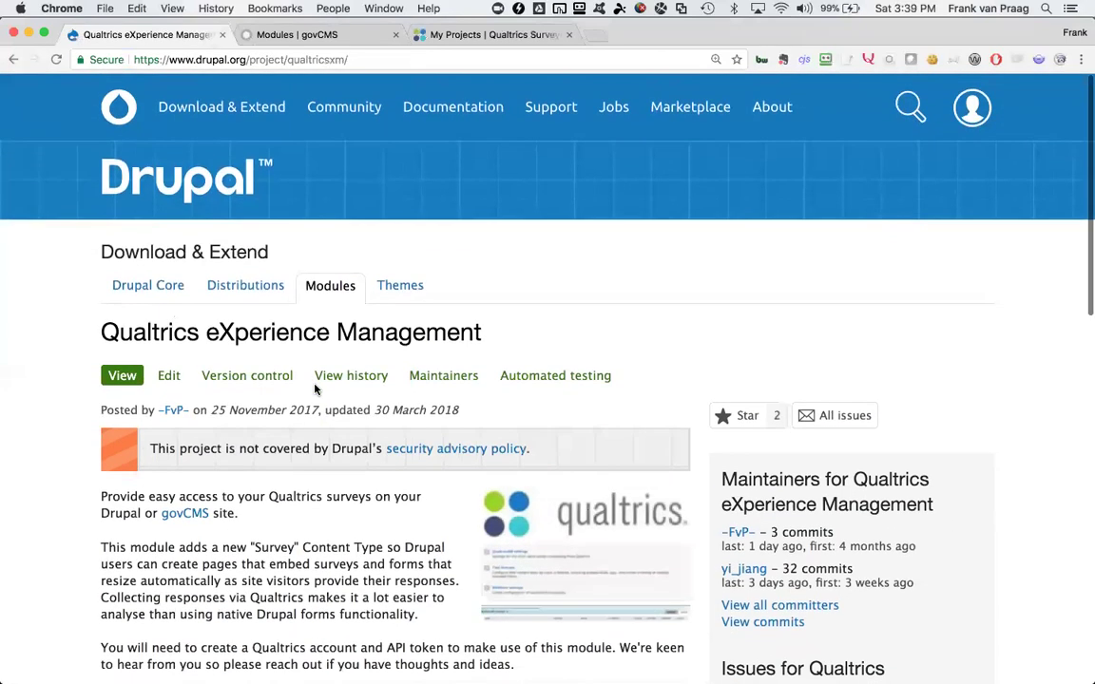
{"action": "left_click", "coordinate": [17, 60]}
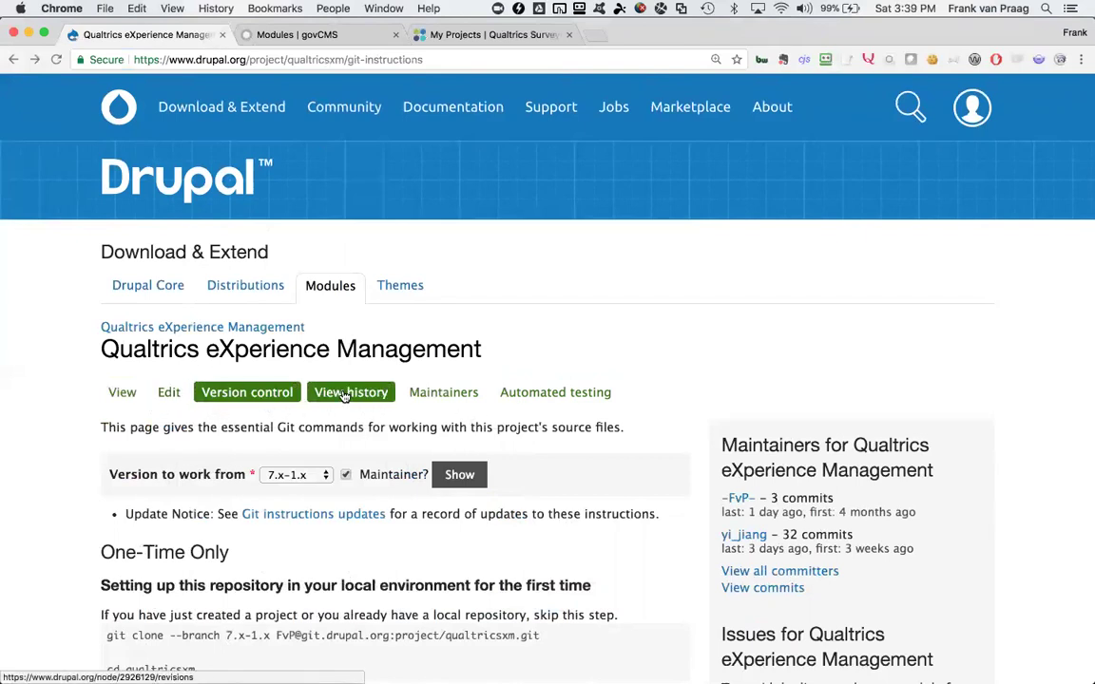
Copy the 7.x-1.x git clone command and bring Terminal forward
{"action": "scroll", "coordinate": [267, 465], "scroll_direction": "down", "scroll_amount": 4}
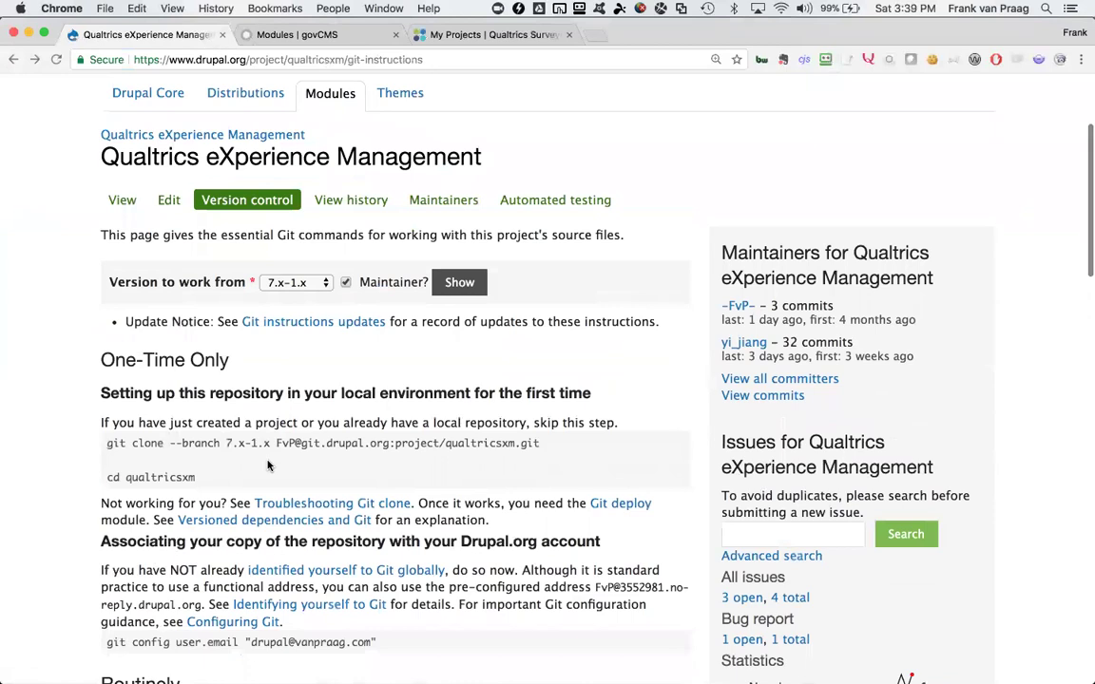
{"action": "scroll", "coordinate": [152, 442], "scroll_direction": "down", "scroll_amount": 1}
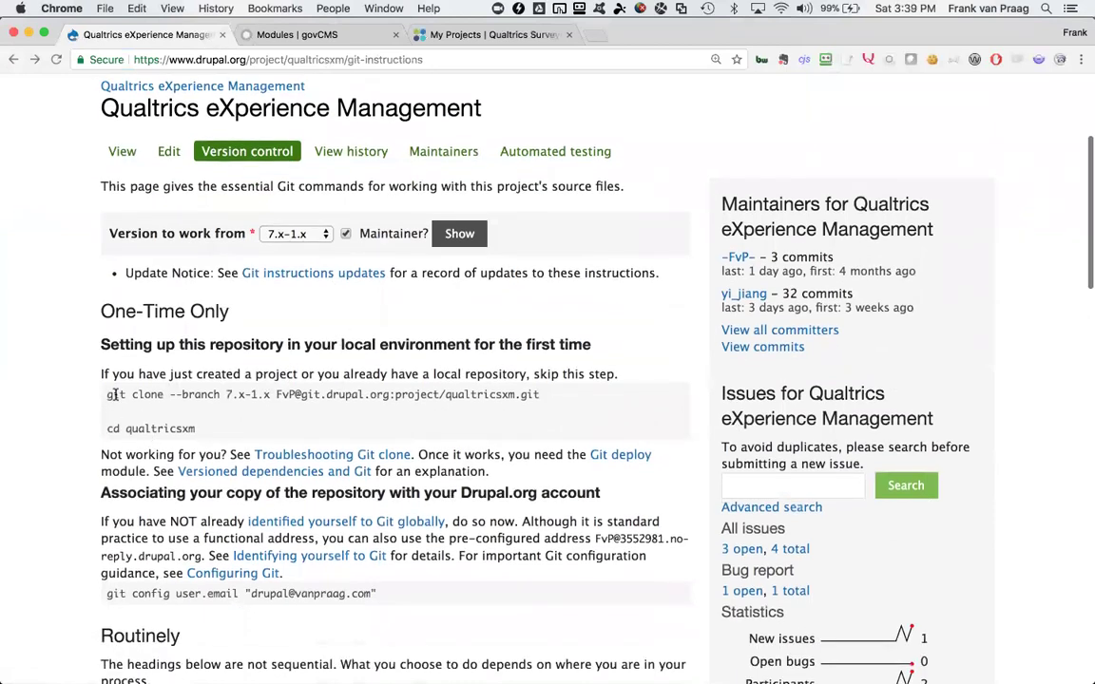
{"action": "left_click_drag", "start_coordinate": [108, 394], "coordinate": [525, 395]}
{"action": "key", "text": "super+c"}
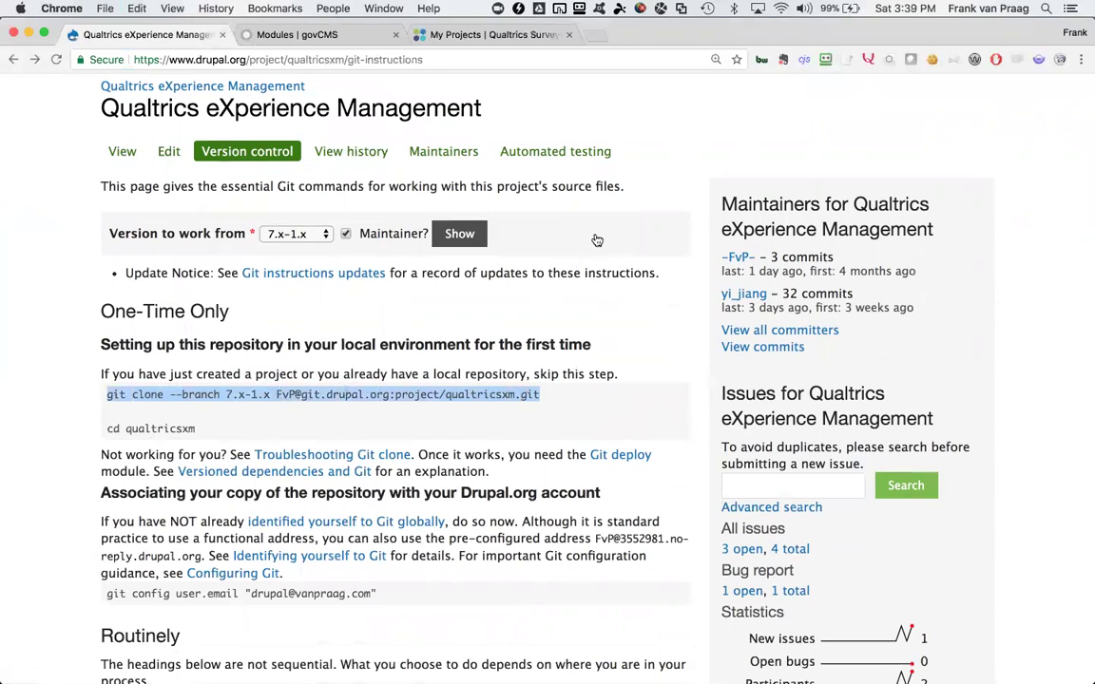
{"action": "key", "text": "super+Tab"}
{"action": "key", "text": "super+Tab"}
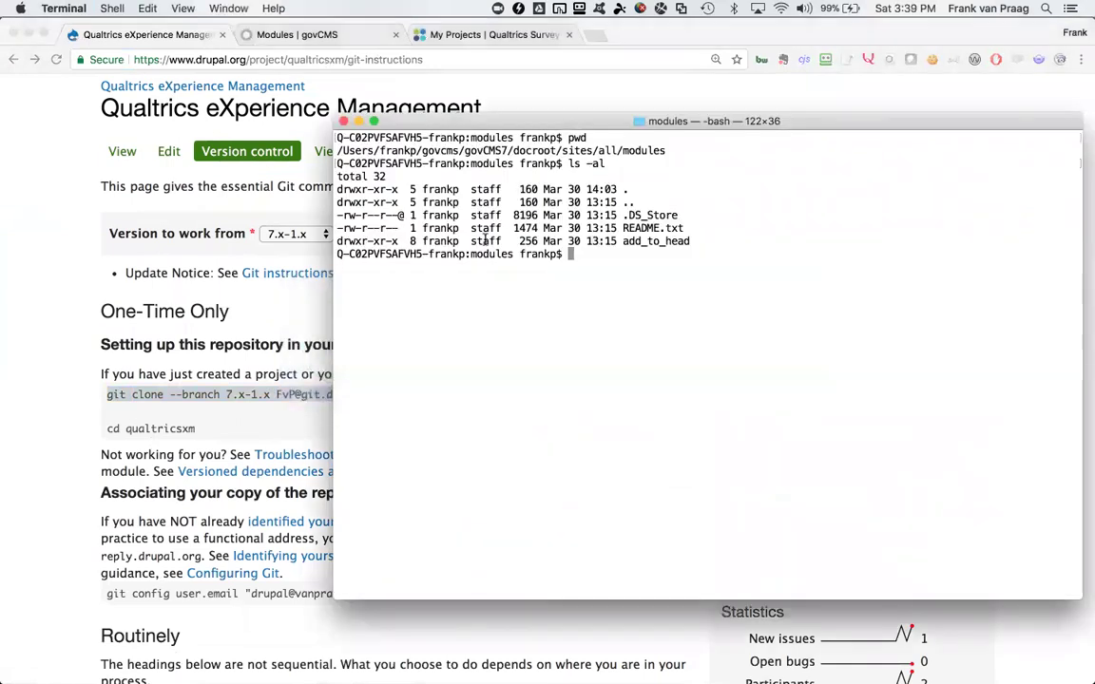
Check with pwd that Terminal is in the govCMS7/docroot sites/all/modules folder
{"action": "type", "text": "pwd"}
{"action": "key", "text": "Return"}
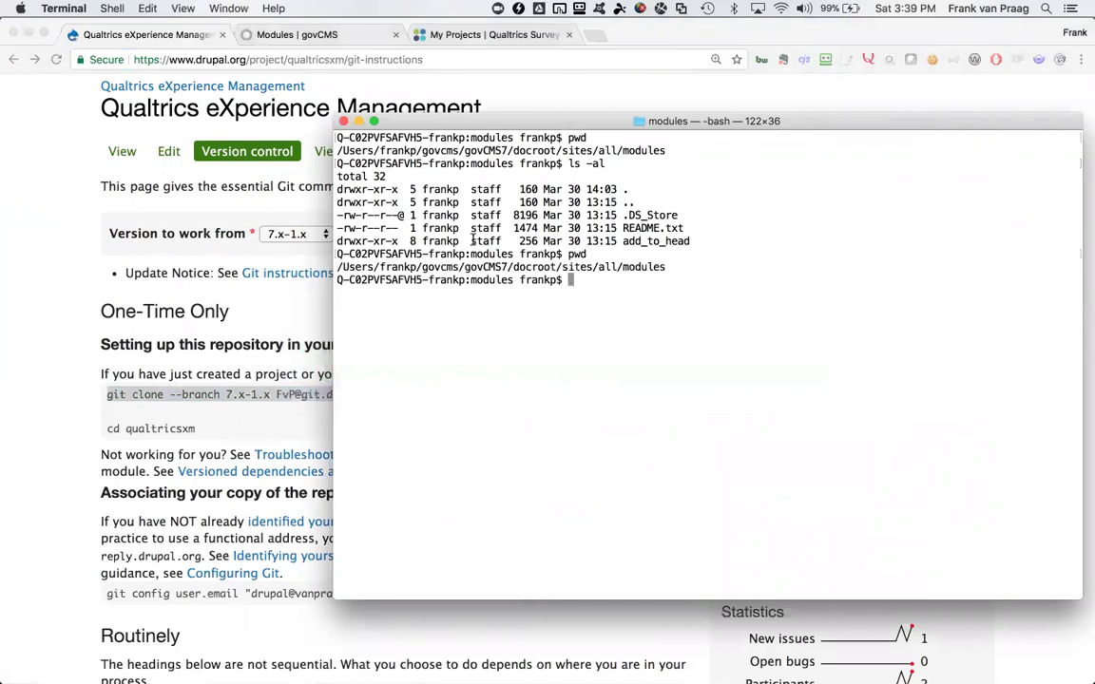
{"action": "left_click_drag", "start_coordinate": [464, 267], "coordinate": [556, 267]}
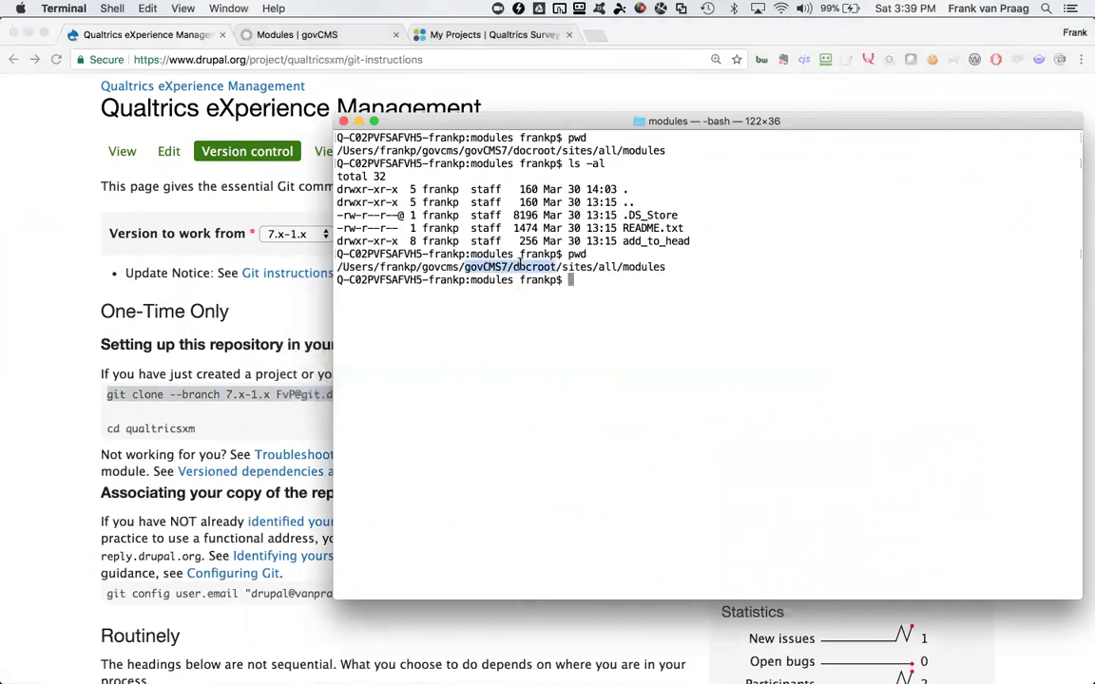
{"action": "left_click_drag", "start_coordinate": [465, 267], "coordinate": [571, 267]}
{"action": "left_click", "coordinate": [579, 279]}
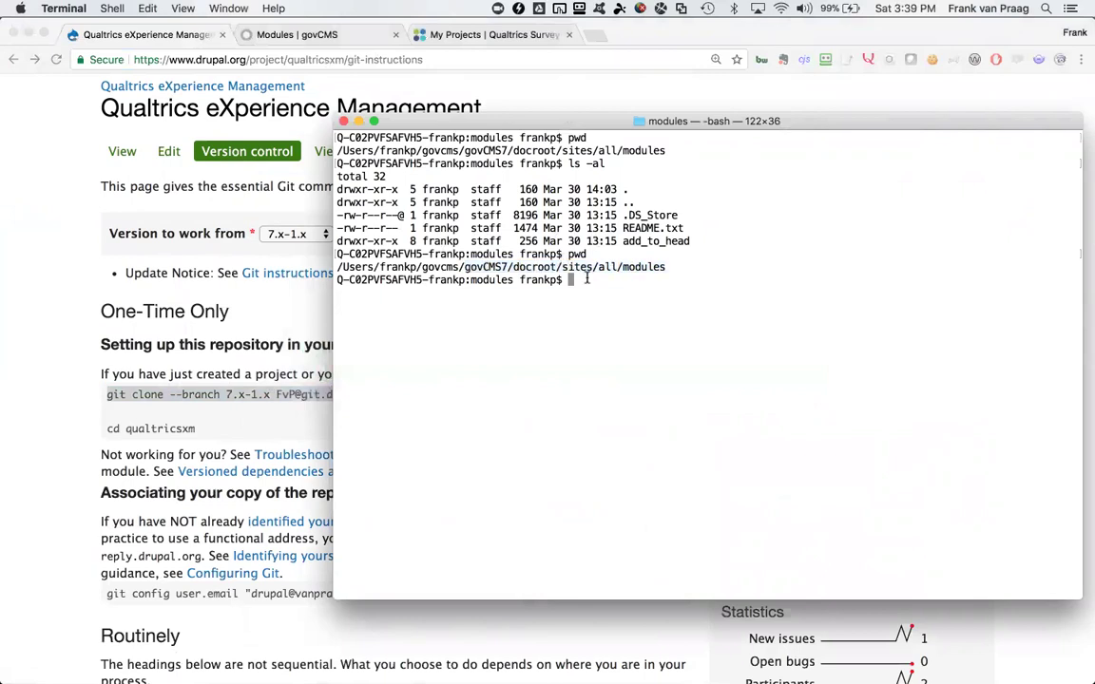
Run the pasted 7.x-1.x git clone command and supply the Git password
{"action": "key", "text": "super+v"}
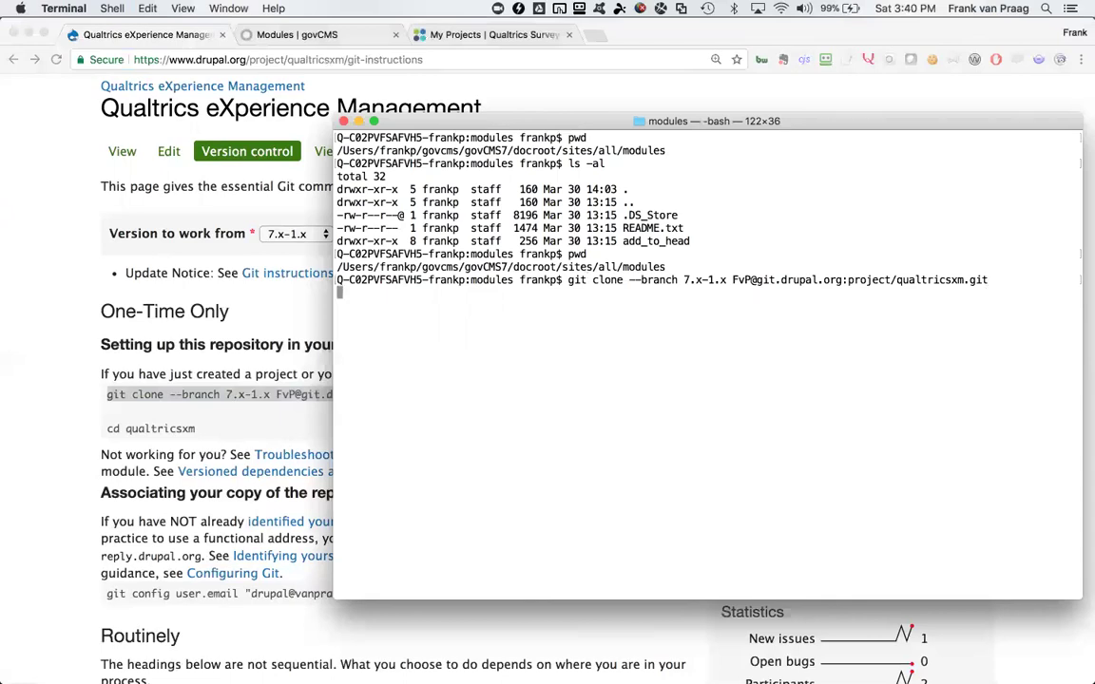
{"action": "key", "text": "Return"}
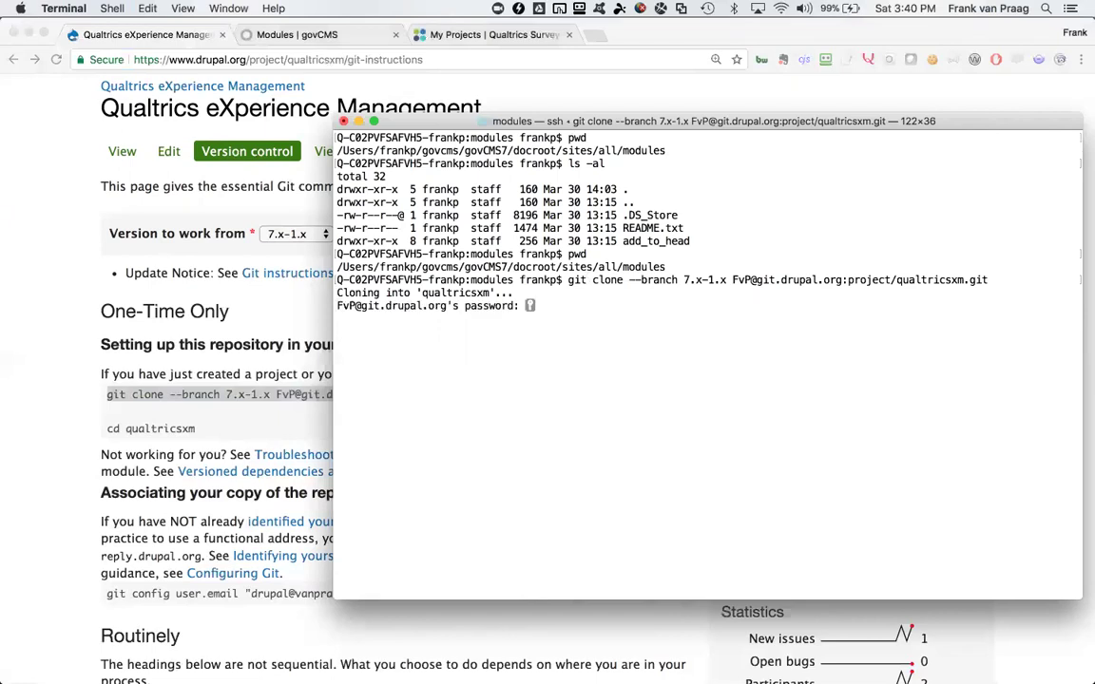
{"action": "key", "text": "Return"}
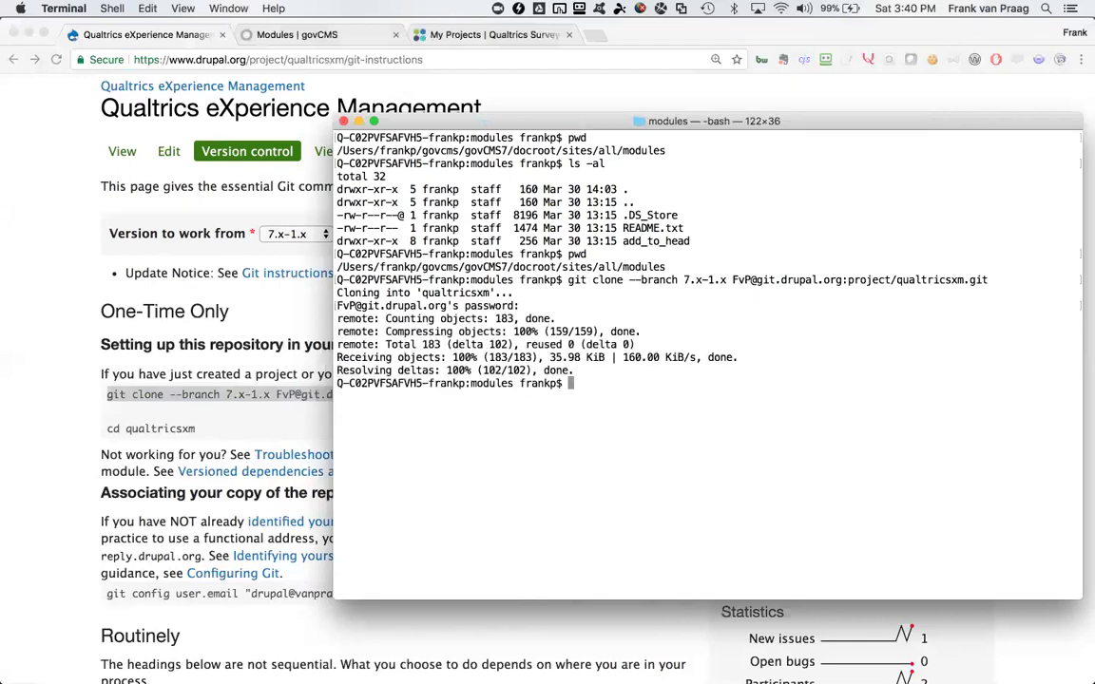
List the folder with ls -al to confirm qualtricsxm sits beside add_to_head
{"action": "type", "text": "ls -al"}
{"action": "key", "text": "Return"}
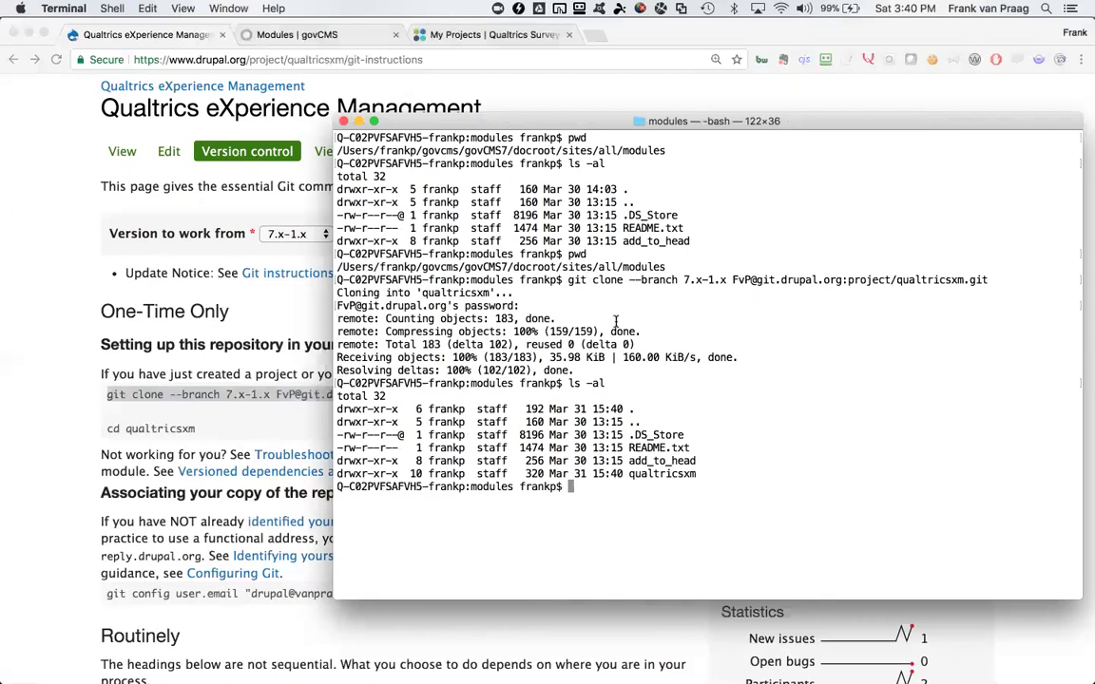
{"action": "double_click", "coordinate": [649, 472]}
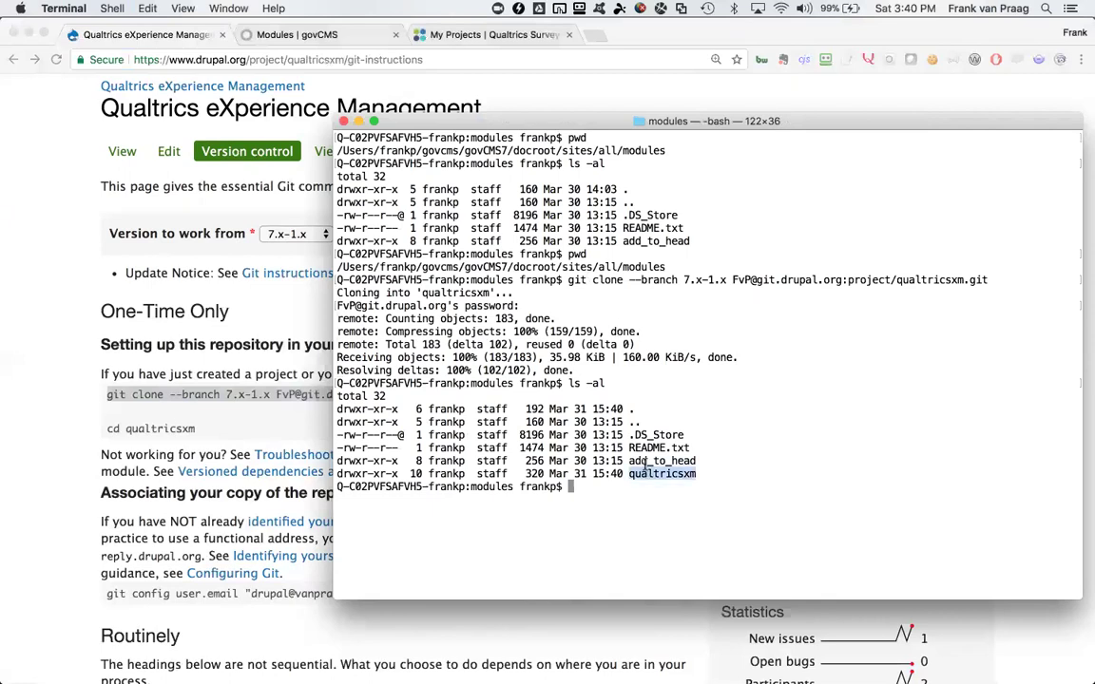
{"action": "double_click", "coordinate": [646, 461]}
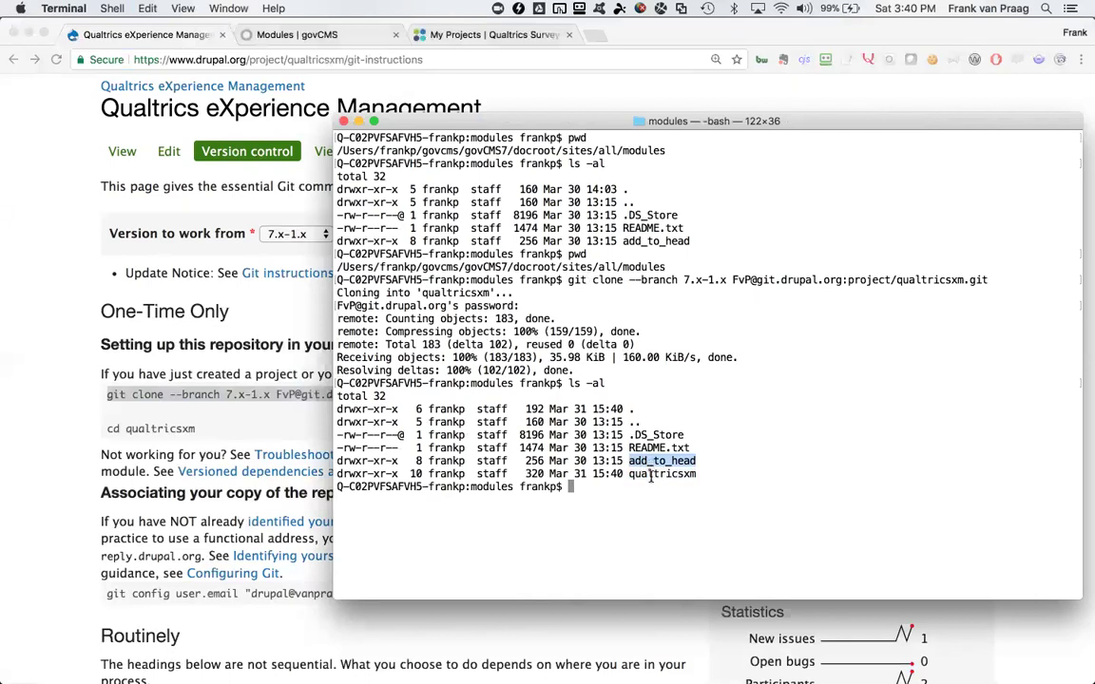
{"action": "double_click", "coordinate": [651, 474]}
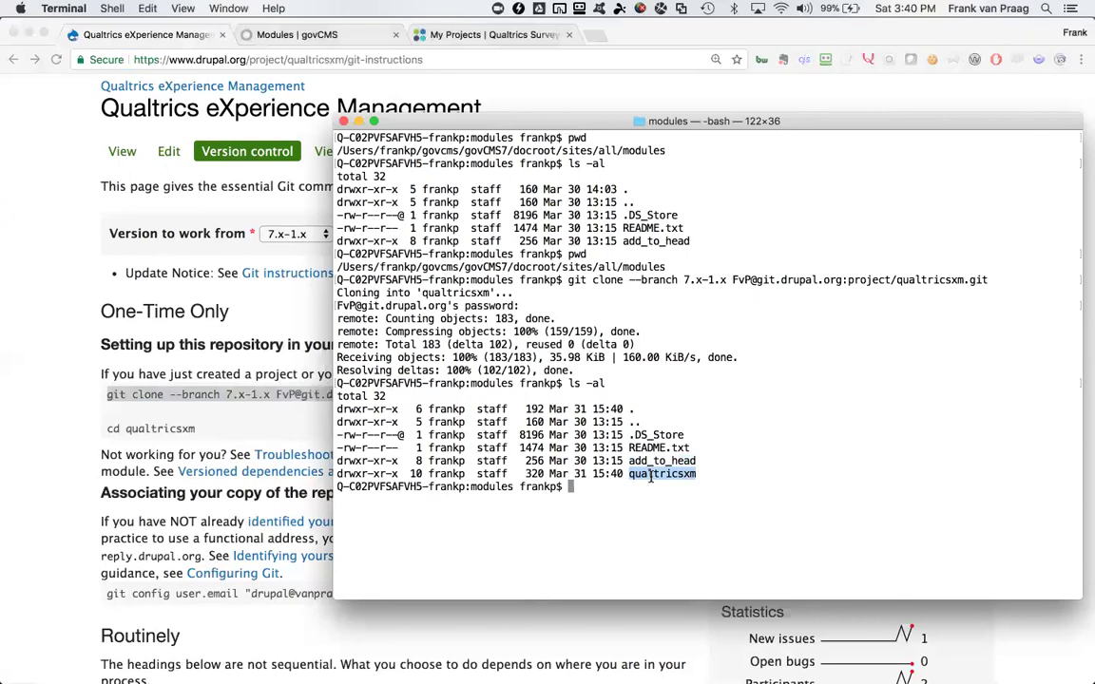
Reload the govCMS Modules admin page and scan the module list
{"action": "left_click", "coordinate": [289, 38]}
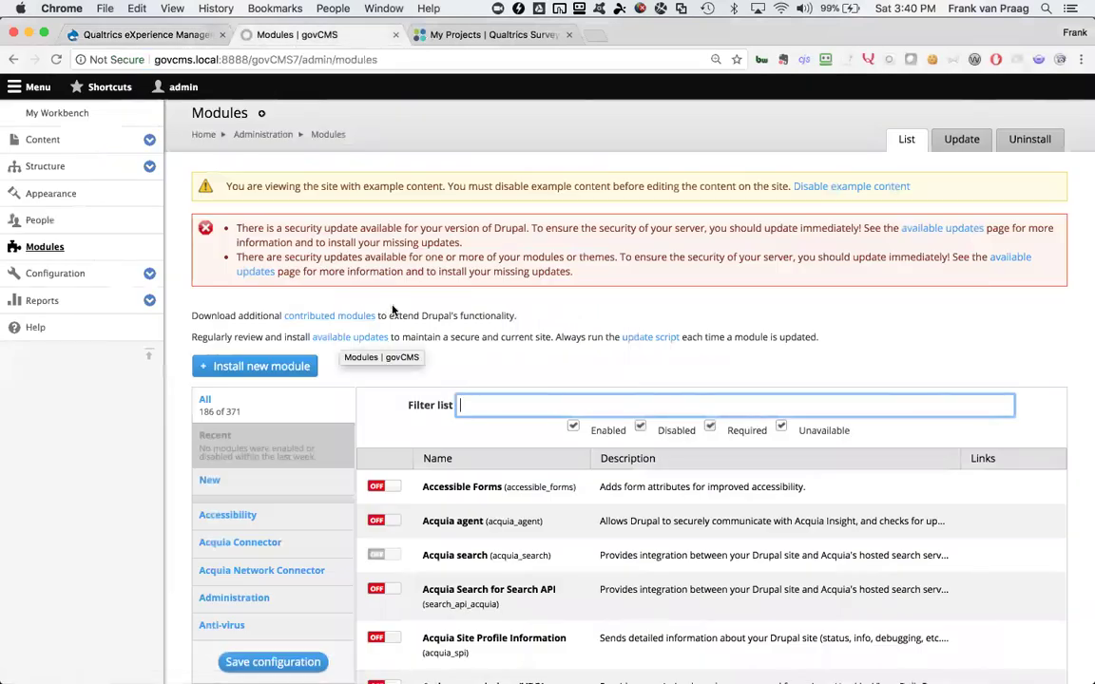
{"action": "key", "text": "super+r"}
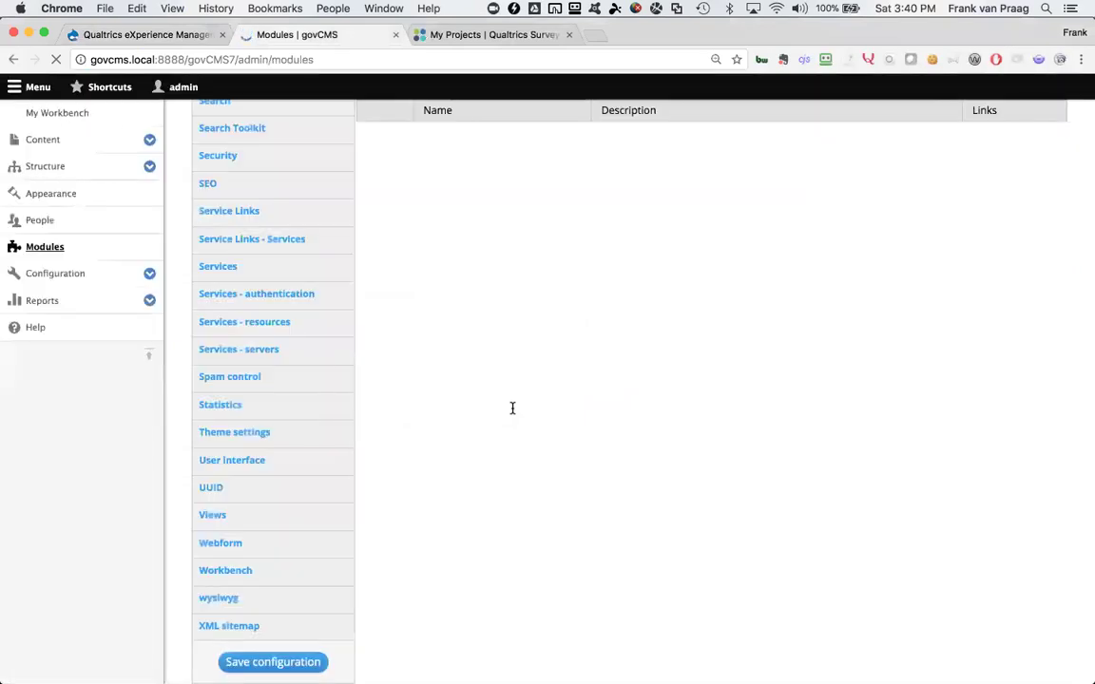
{"action": "scroll", "coordinate": [513, 407], "scroll_direction": "down", "scroll_amount": 20}
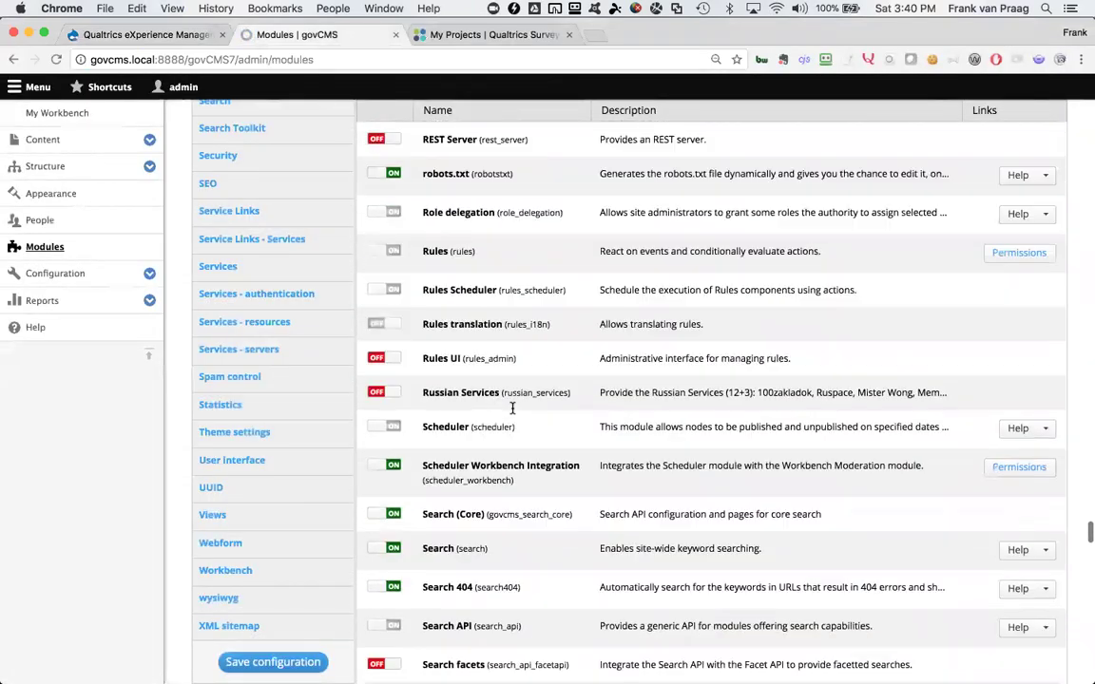
{"action": "scroll", "coordinate": [513, 407], "scroll_direction": "down", "scroll_amount": 5}
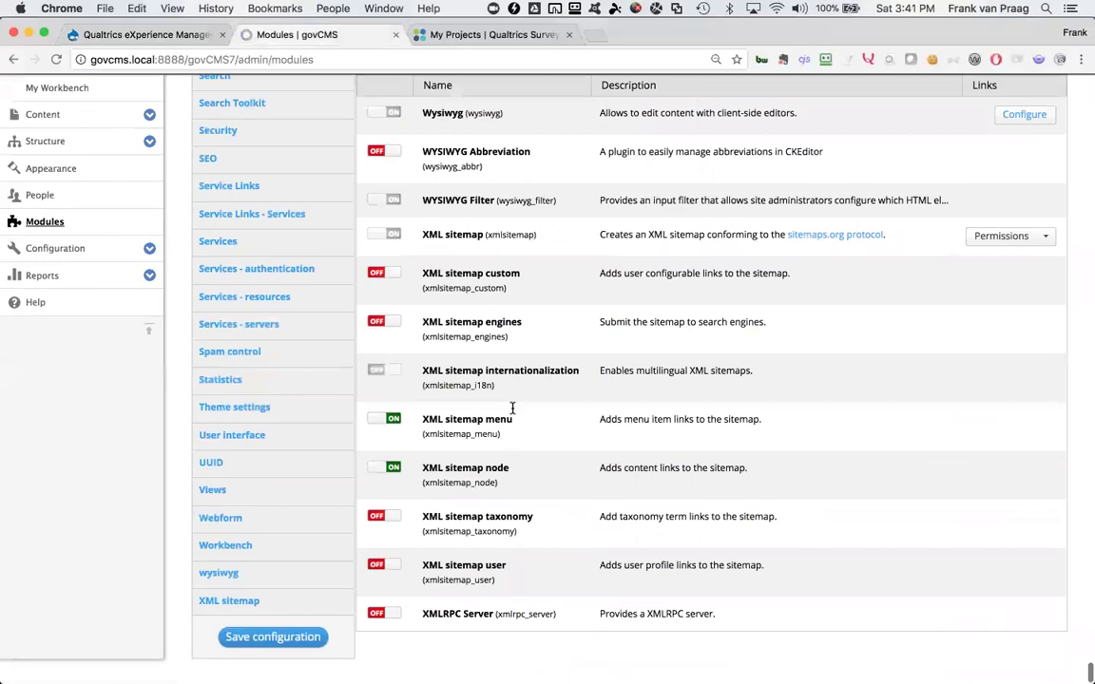
{"action": "scroll", "coordinate": [513, 410], "scroll_direction": "up", "scroll_amount": 20}
{"action": "scroll", "coordinate": [510, 414], "scroll_direction": "up", "scroll_amount": 20}
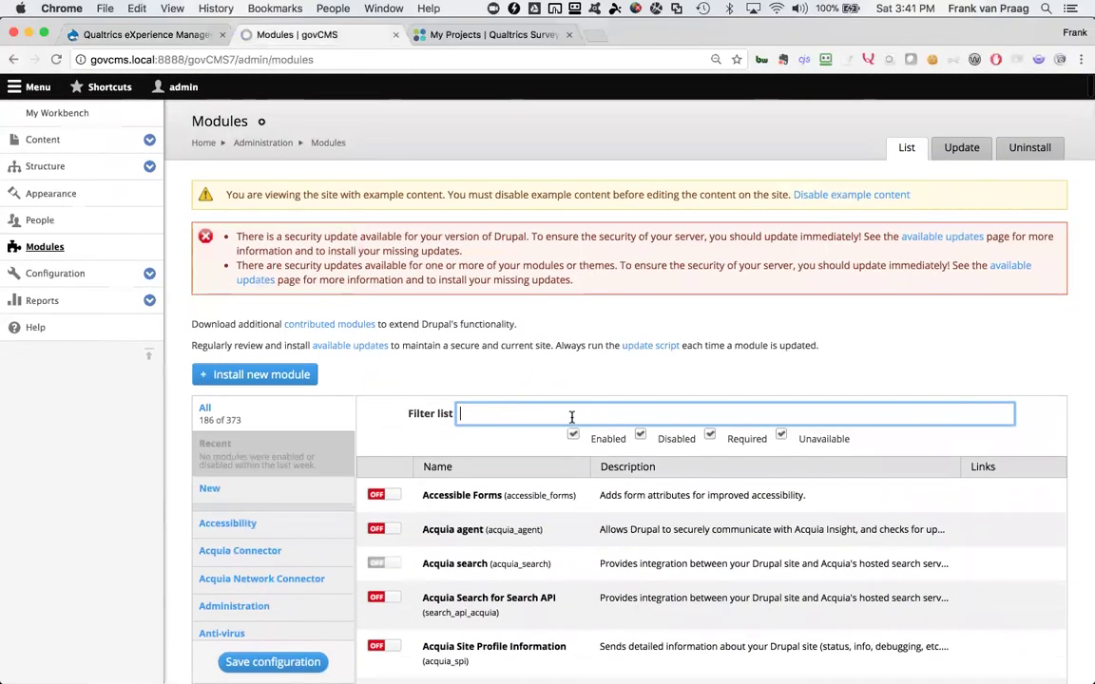
Enable the QualtricsXM and QualtricsXM Embed Field modules and save the configuration
{"action": "type", "text": "qualt"}
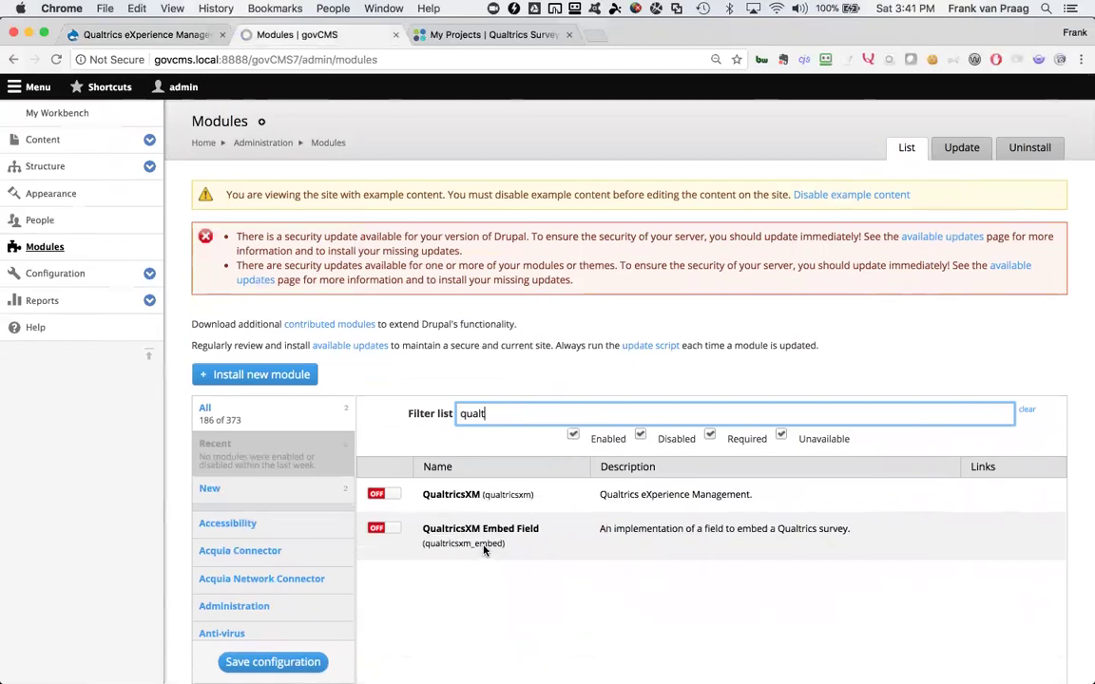
{"action": "left_click", "coordinate": [383, 495]}
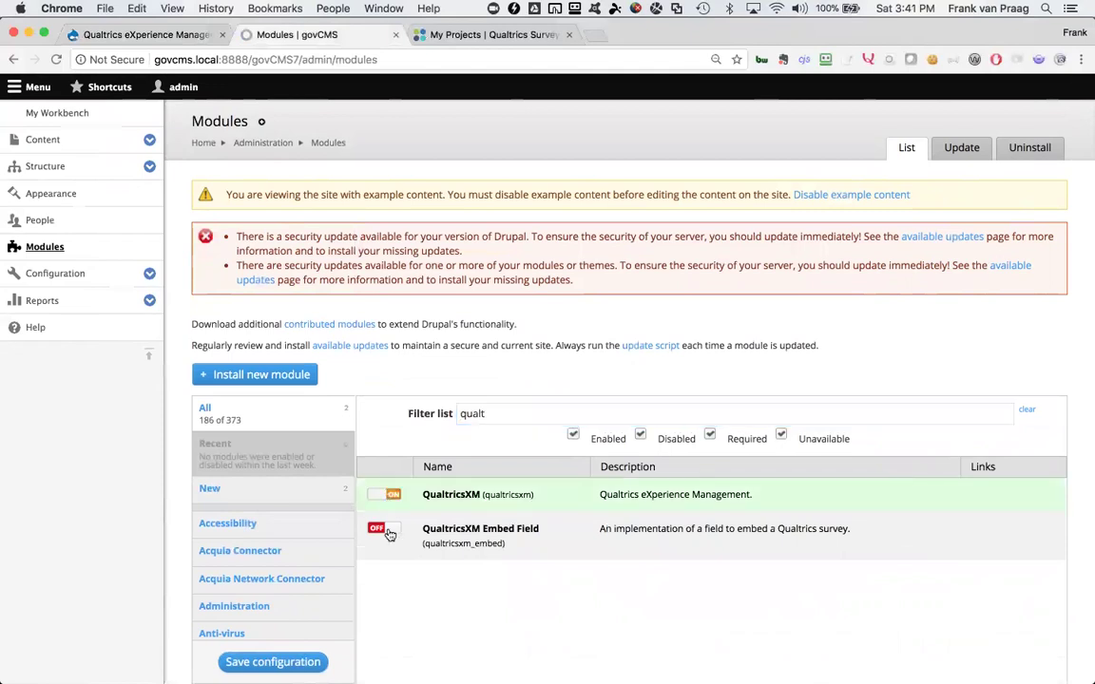
{"action": "left_click", "coordinate": [383, 528]}
{"action": "scroll", "coordinate": [477, 501], "scroll_direction": "down", "scroll_amount": 15}
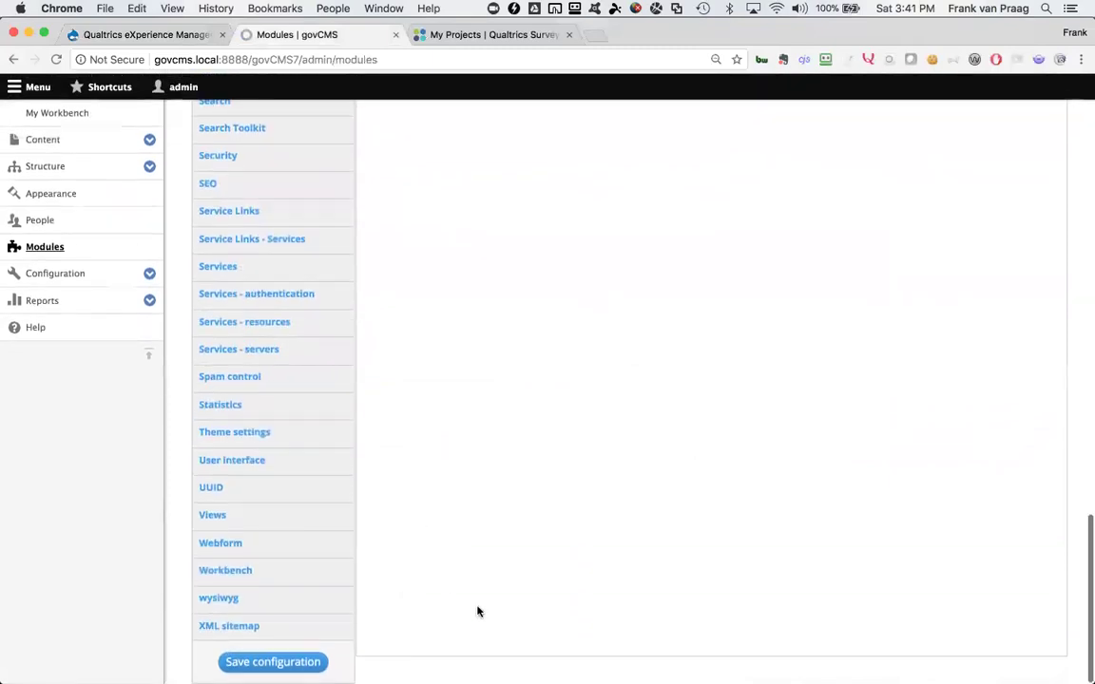
{"action": "left_click", "coordinate": [290, 662]}
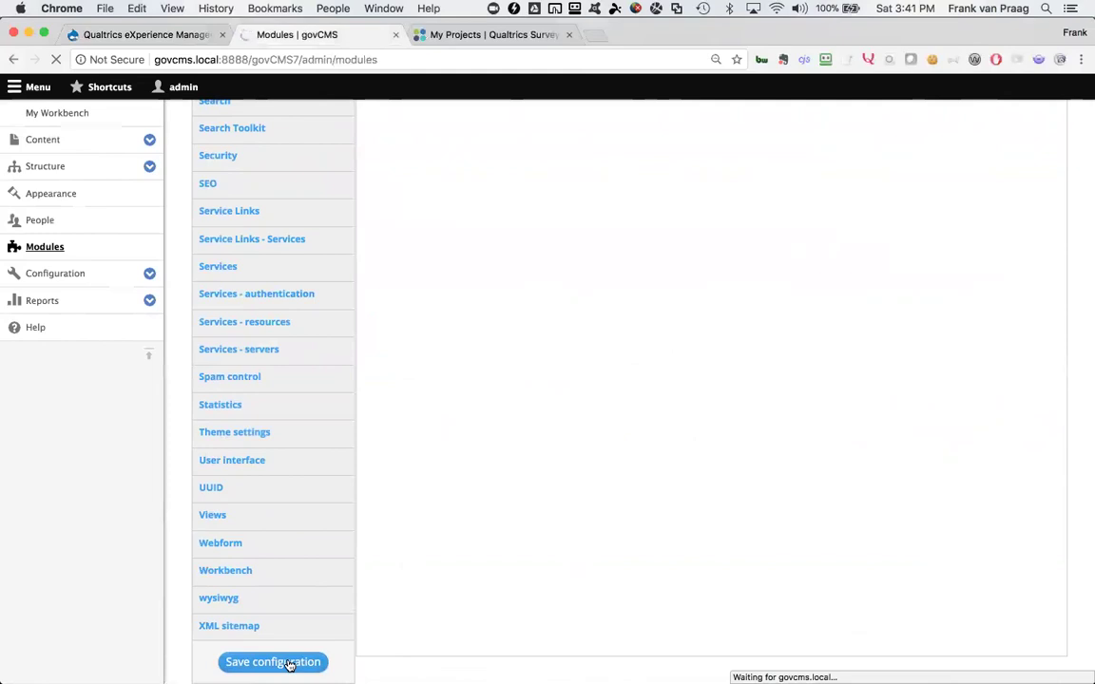
Copy the API token from Qualtrics Account Settings › Qualtrics IDs
{"action": "left_click", "coordinate": [470, 43]}
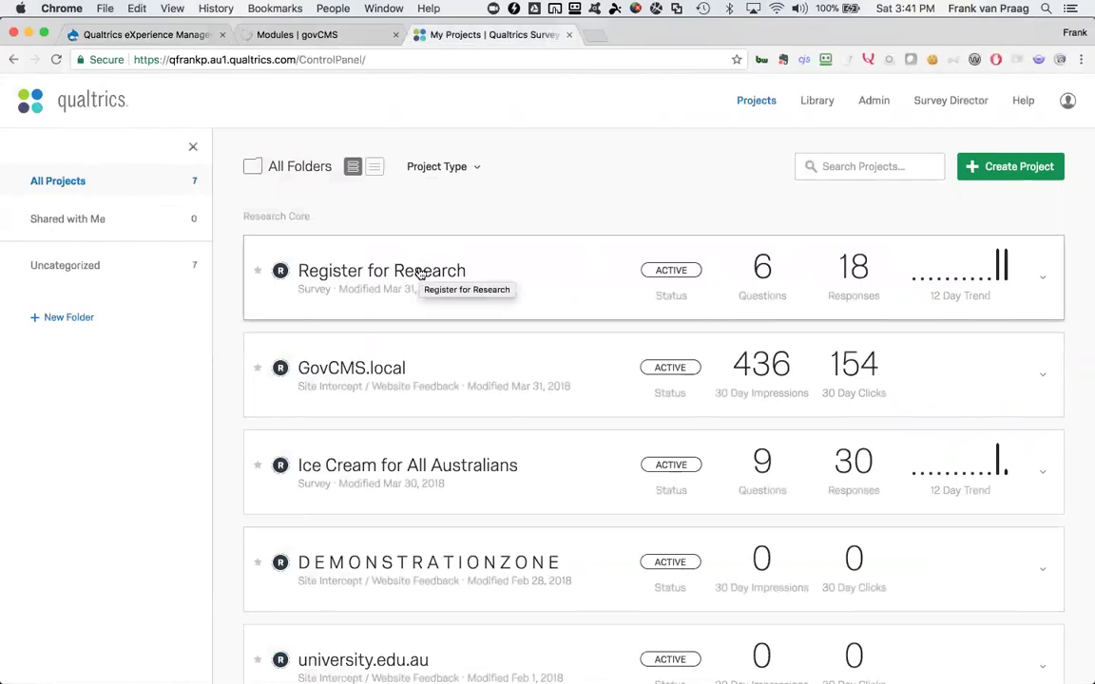
{"action": "left_click", "coordinate": [1067, 105]}
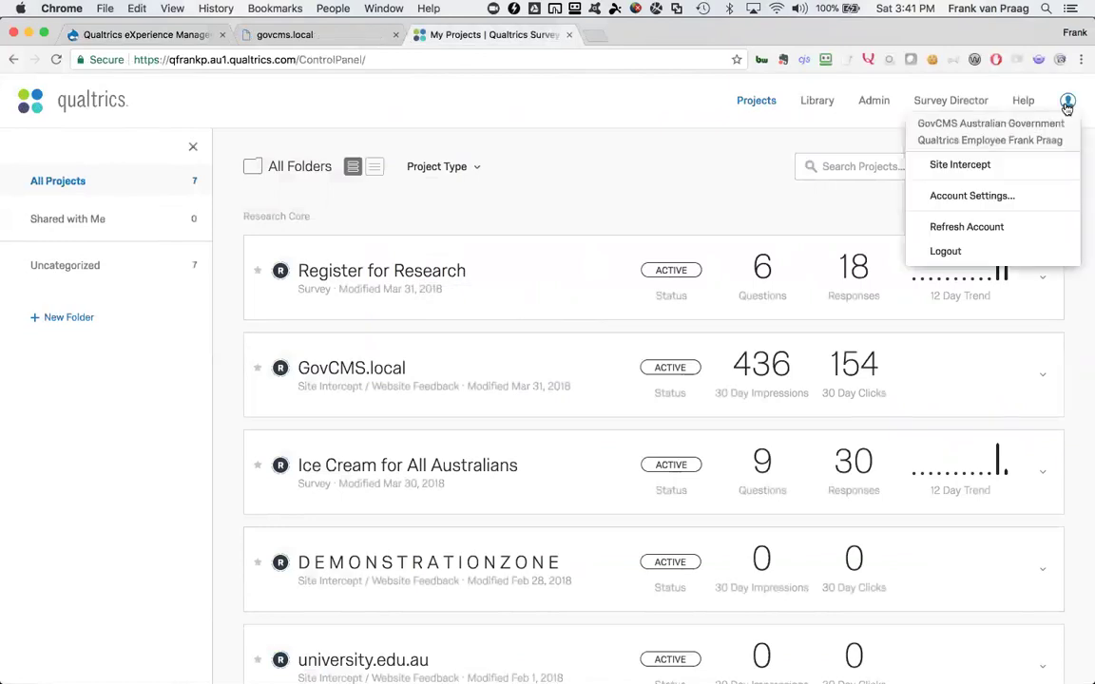
{"action": "left_click", "coordinate": [1006, 196]}
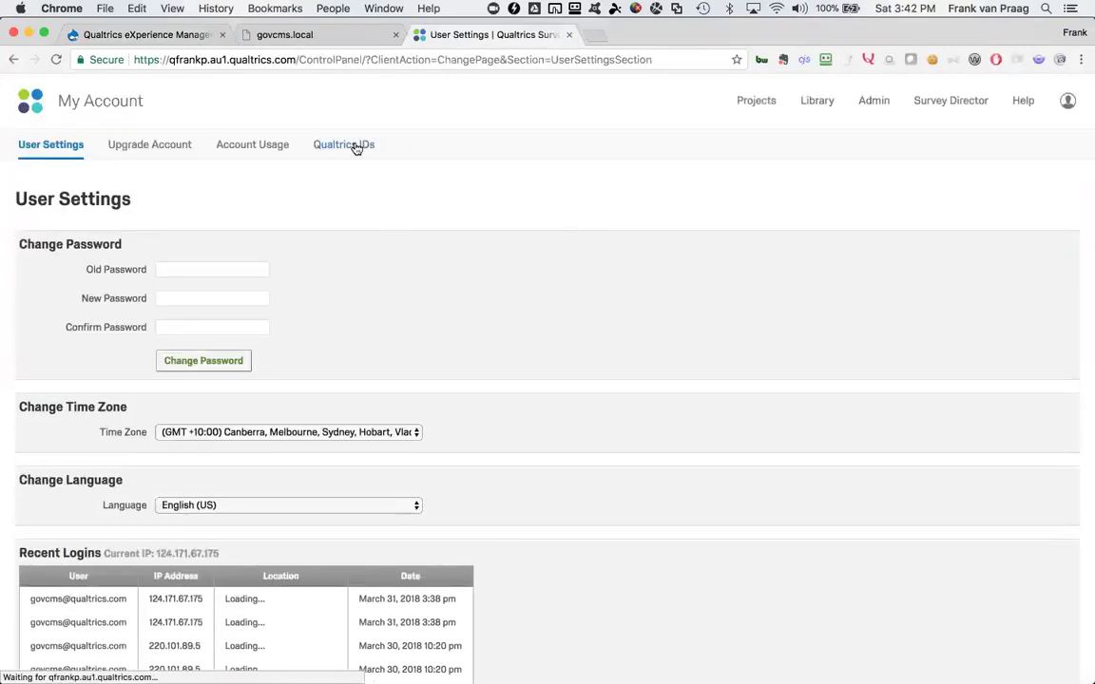
{"action": "left_click", "coordinate": [355, 145]}
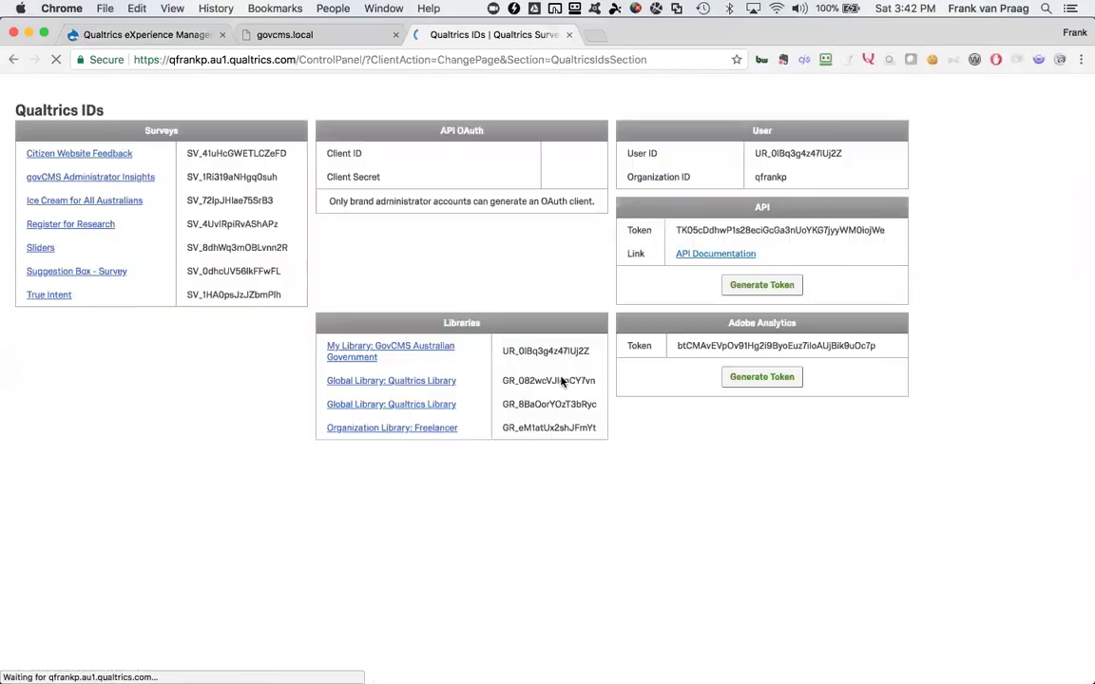
{"action": "double_click", "coordinate": [776, 317]}
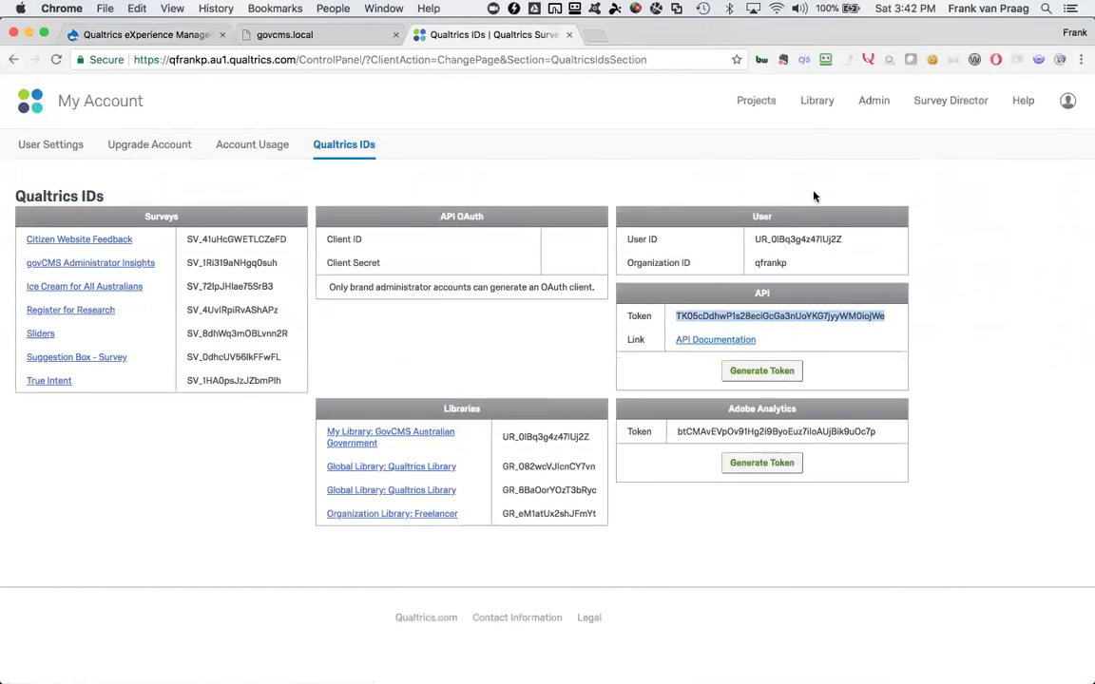
{"action": "right_click", "coordinate": [725, 318]}
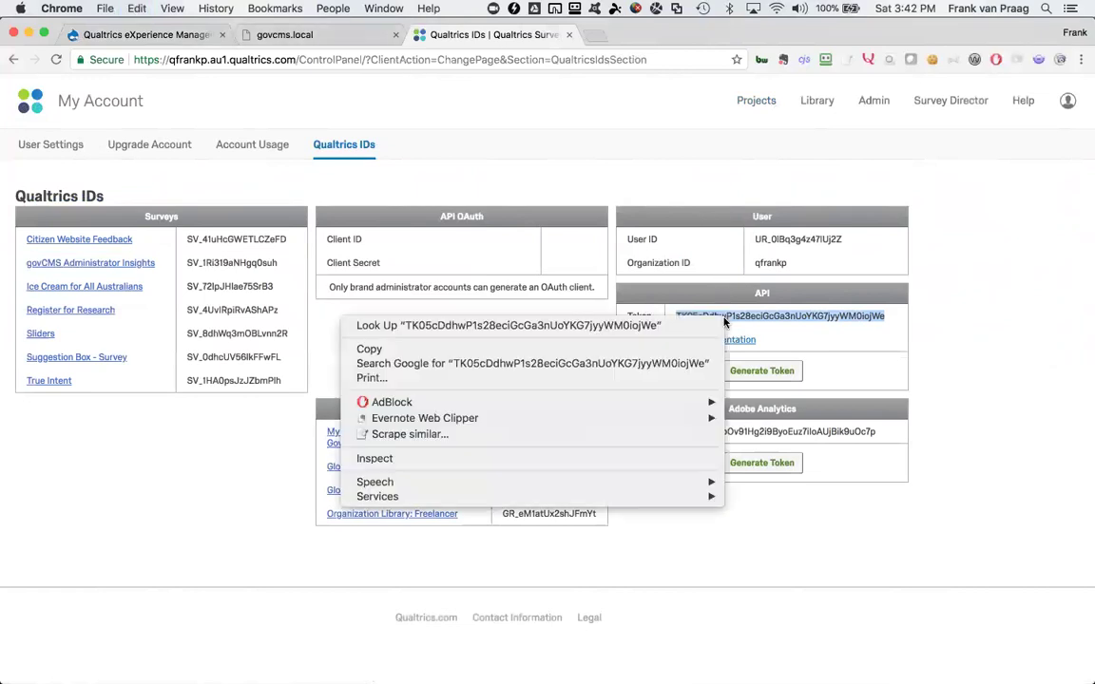
{"action": "left_click", "coordinate": [449, 351]}
Reload the failed Modules page and filter it for 'qual'
{"action": "left_click", "coordinate": [290, 34]}
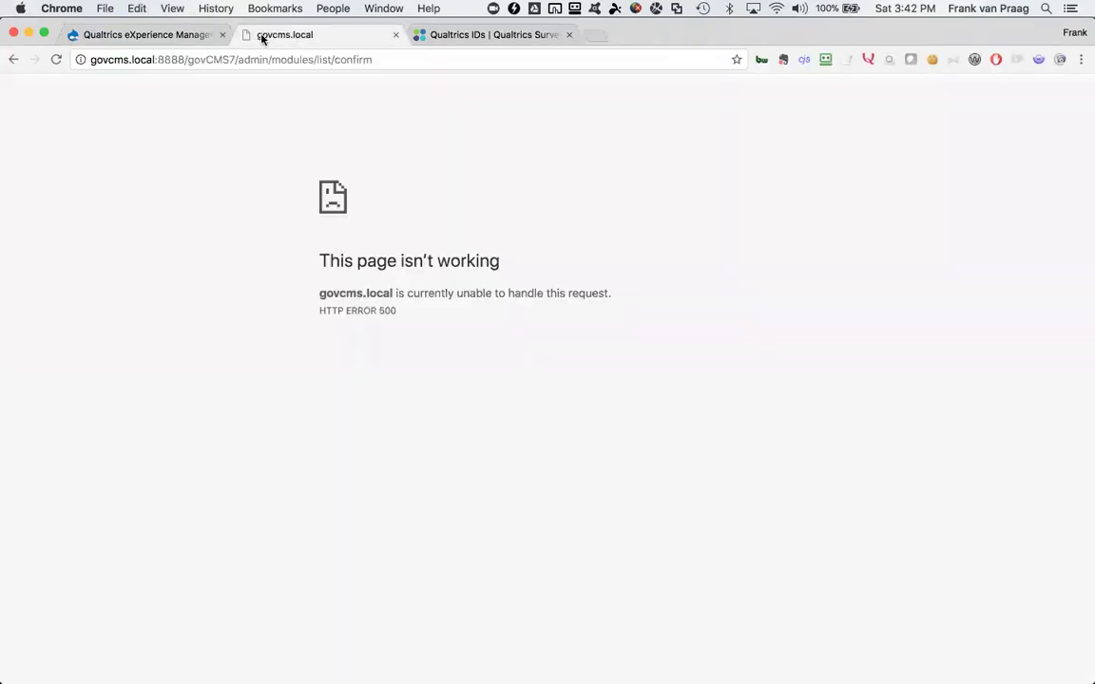
{"action": "key", "text": "super+r"}
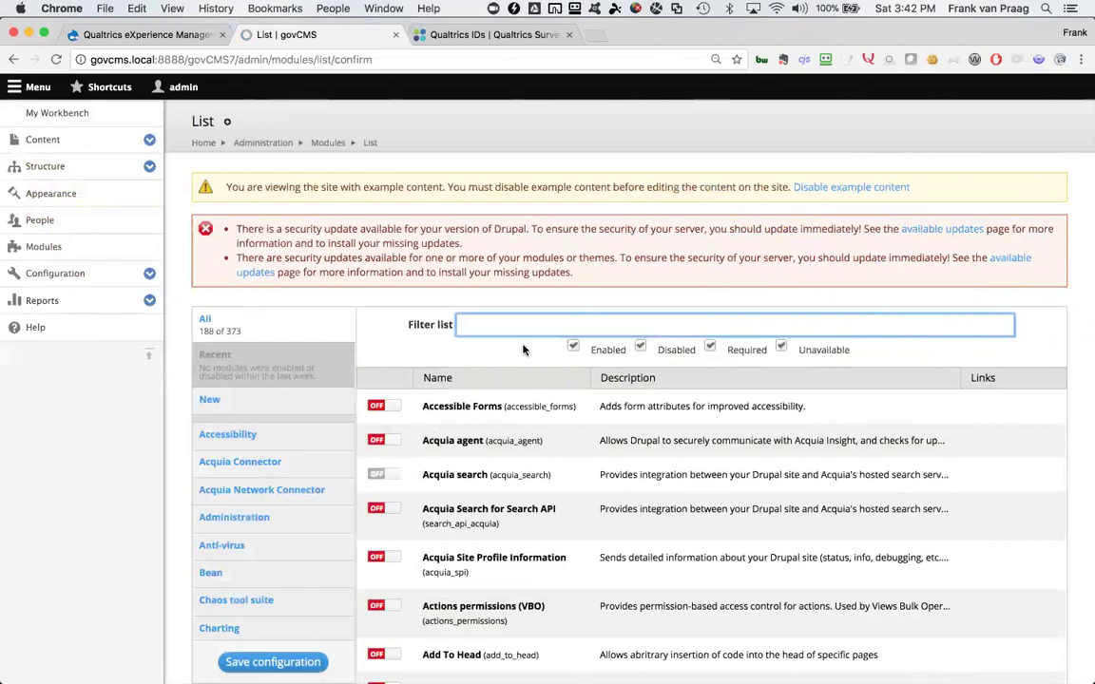
{"action": "type", "text": "qual"}
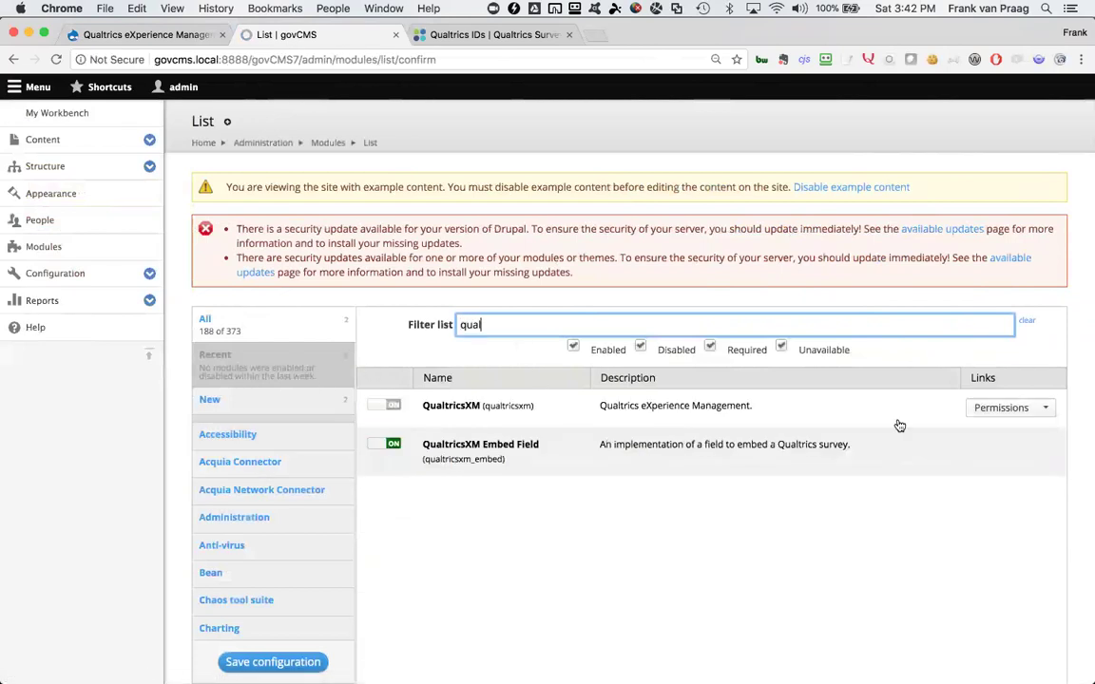
{"action": "left_click", "coordinate": [1045, 408]}
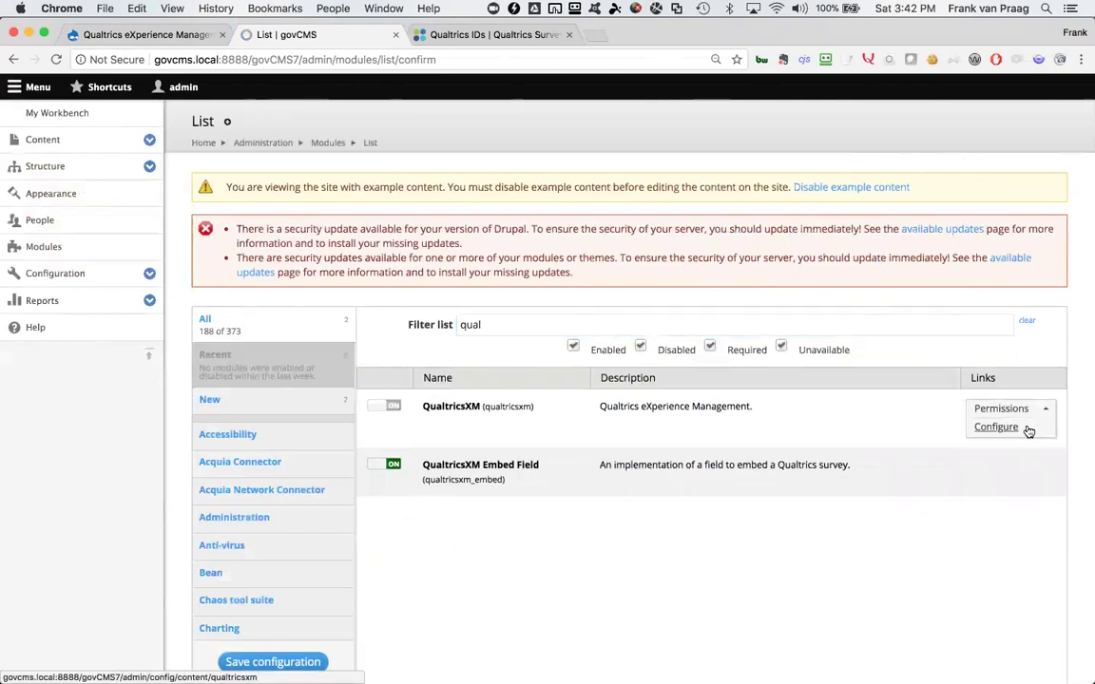
Go to Configuration › Content authoring › QualtricsXM settings
{"action": "left_click", "coordinate": [149, 275]}
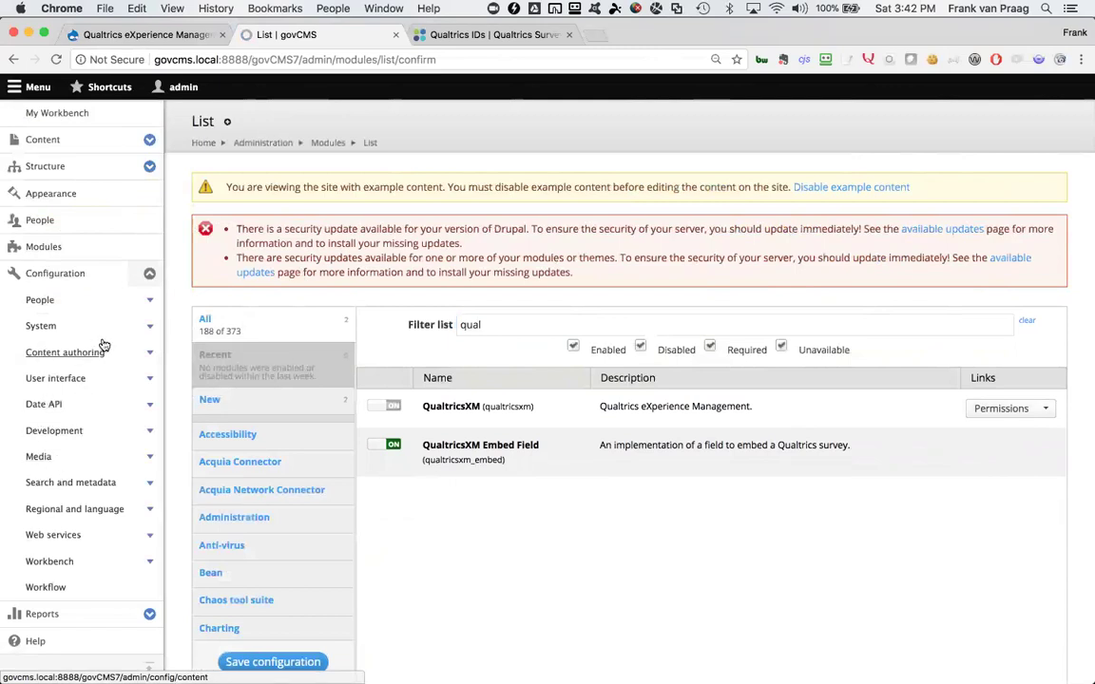
{"action": "left_click", "coordinate": [150, 354]}
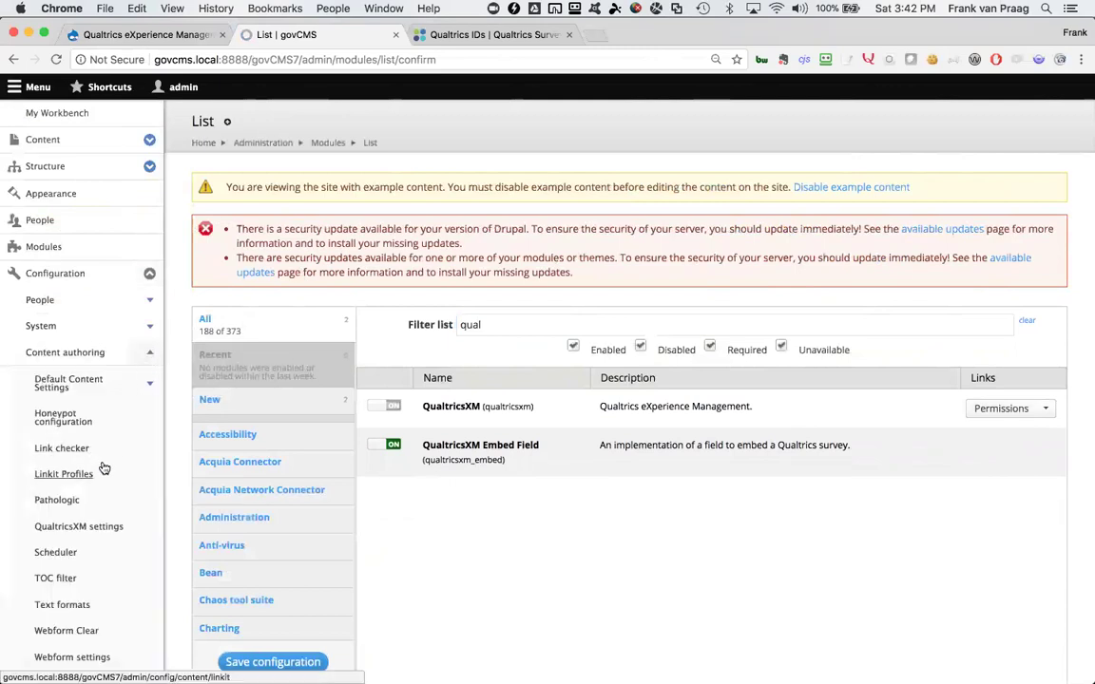
{"action": "left_click", "coordinate": [92, 528]}
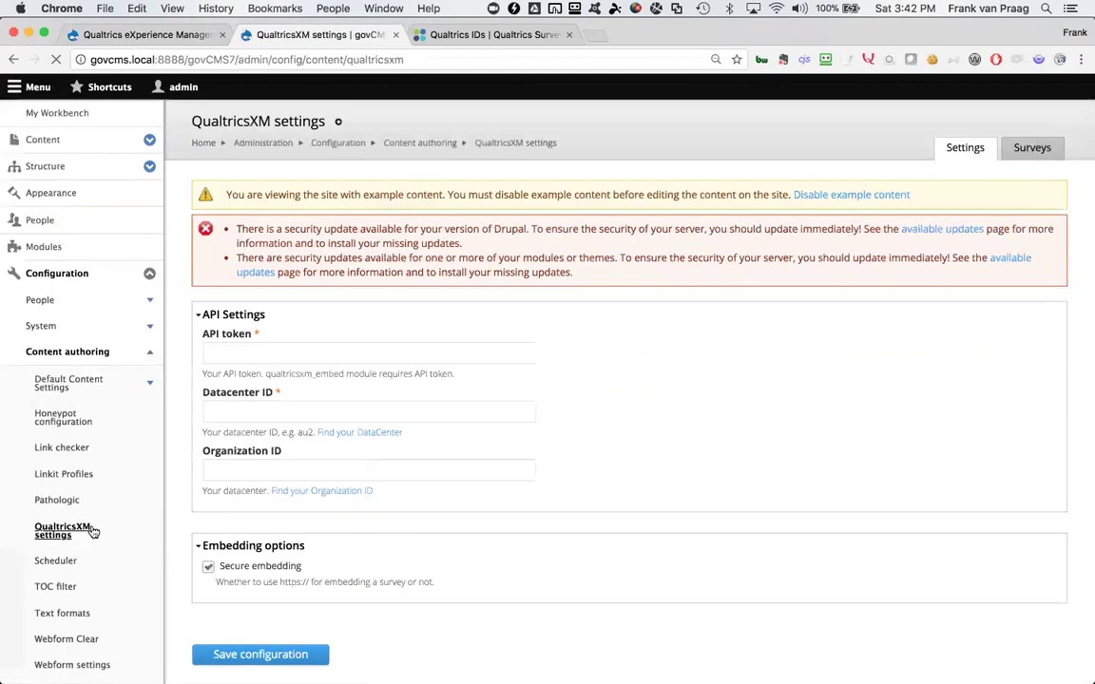
Enter the pasted API token, Datacenter ID au1 and the organisation ID, then save
{"action": "left_click", "coordinate": [247, 348]}
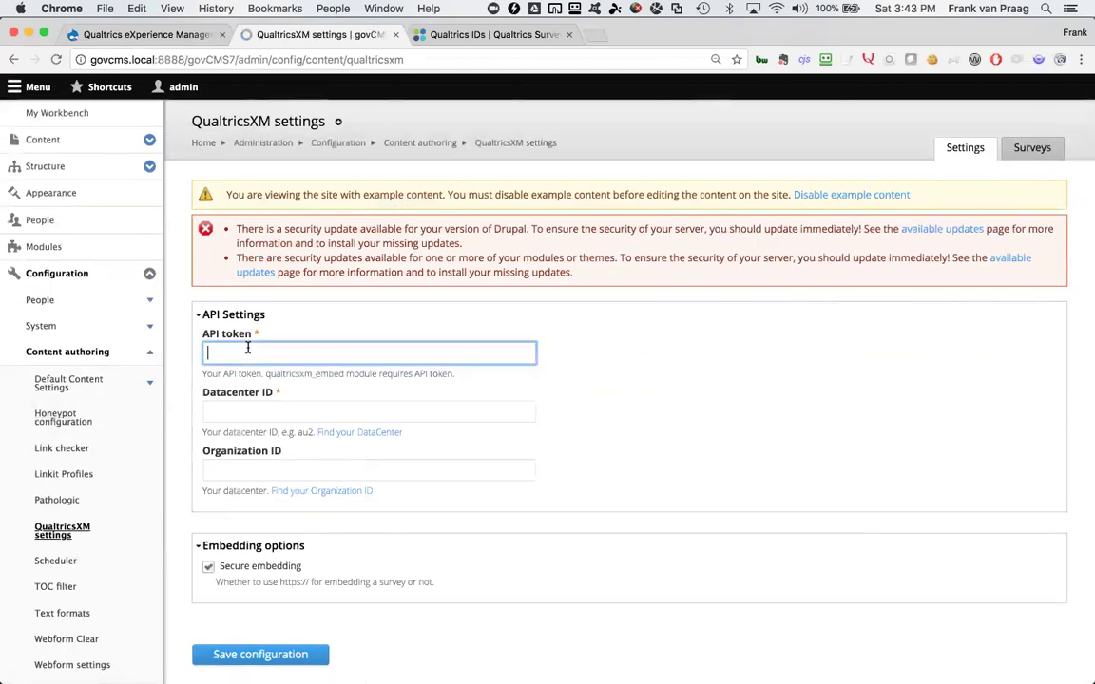
{"action": "key", "text": "super+v"}
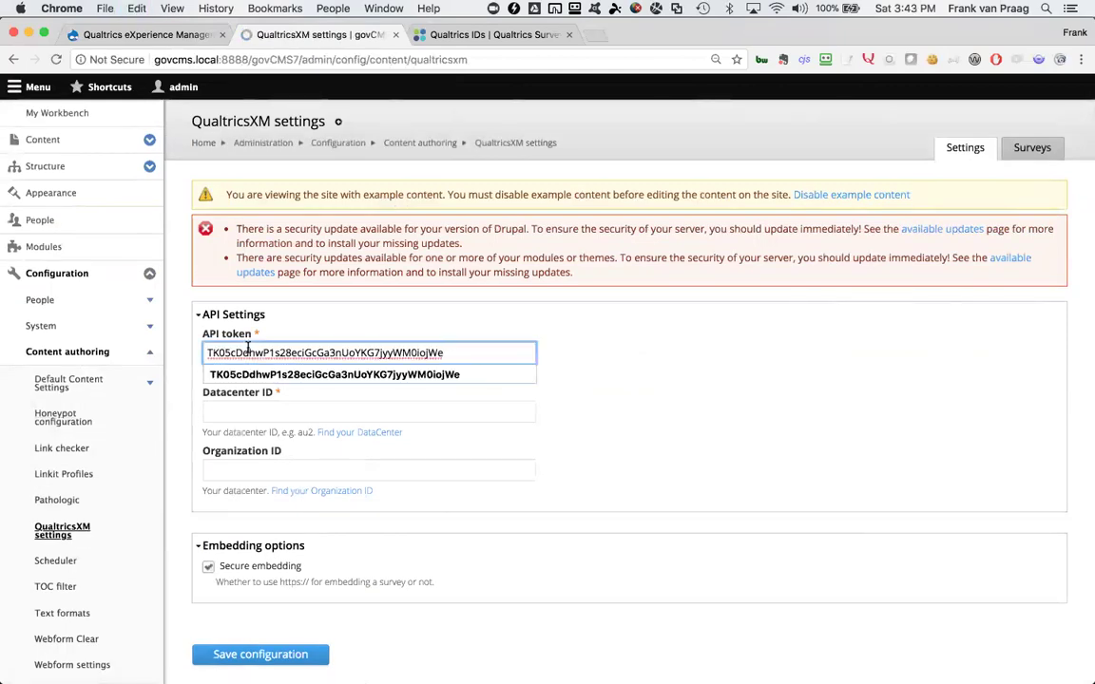
{"action": "key", "text": "Escape"}
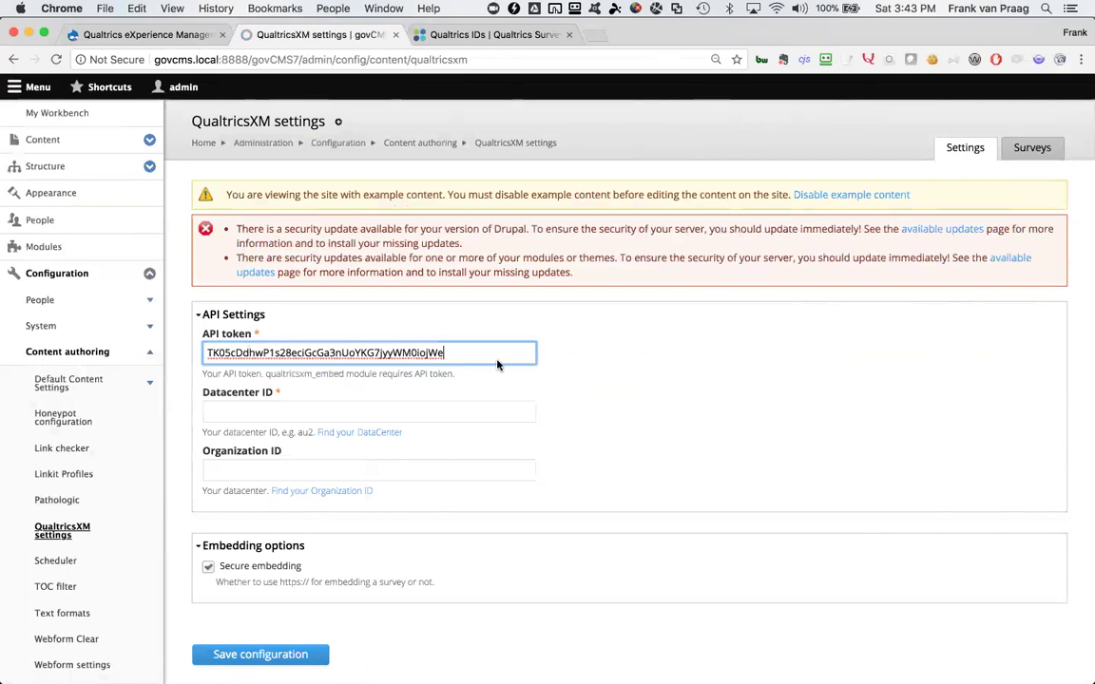
{"action": "left_click", "coordinate": [406, 411]}
{"action": "type", "text": "au1"}
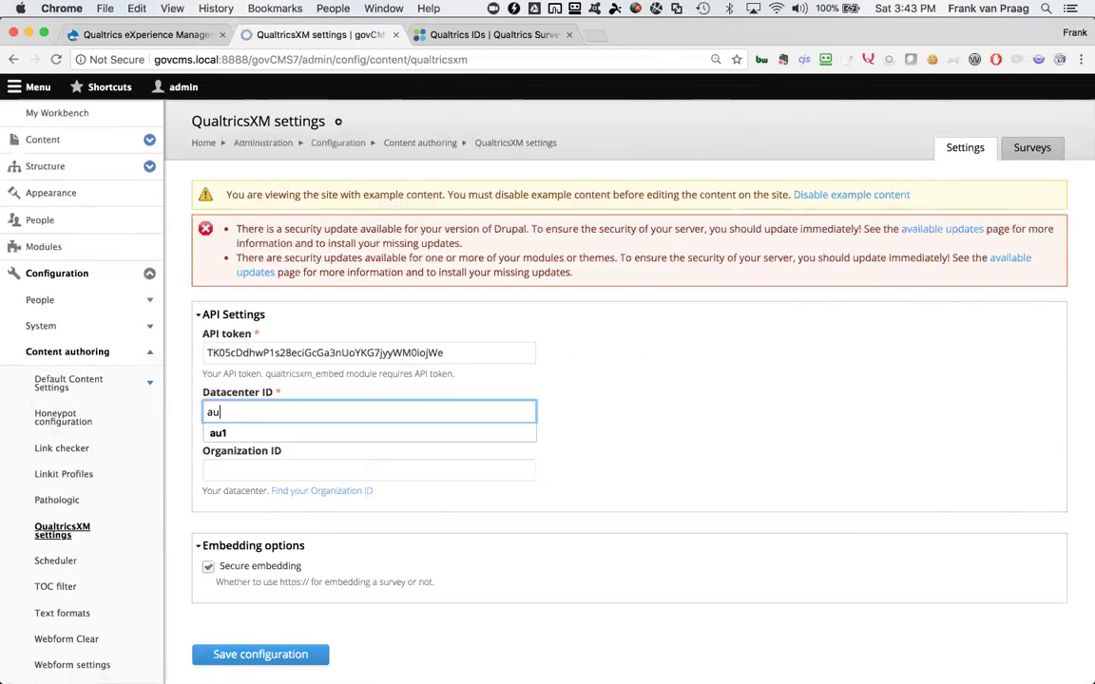
{"action": "left_click", "coordinate": [400, 436]}
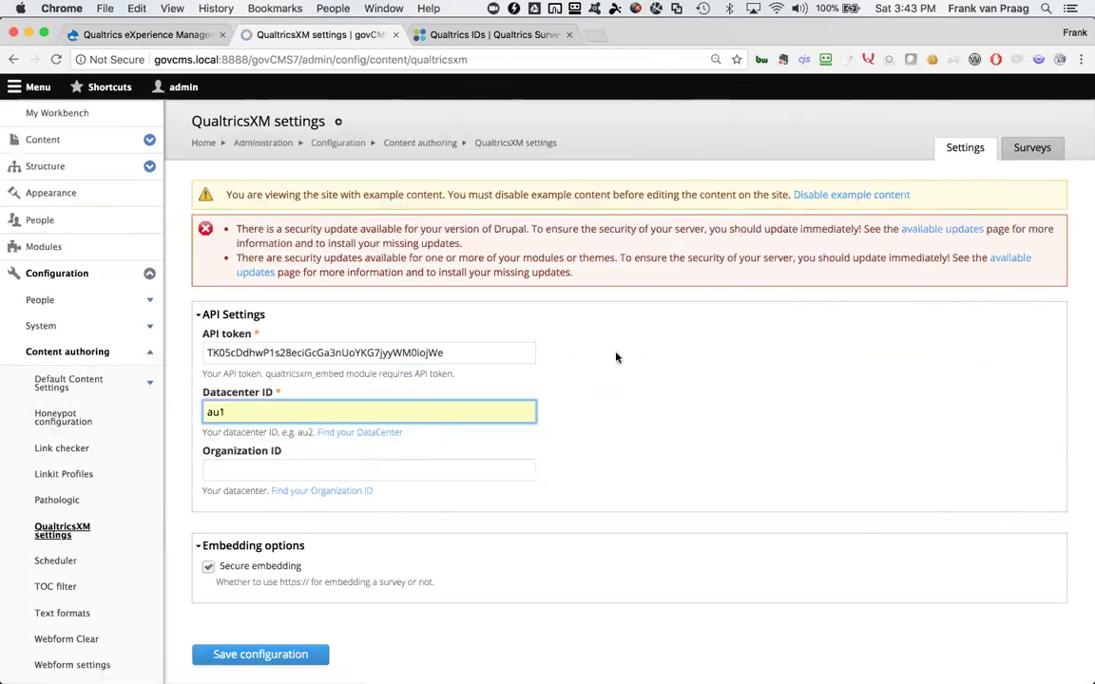
{"action": "left_click", "coordinate": [648, 358]}
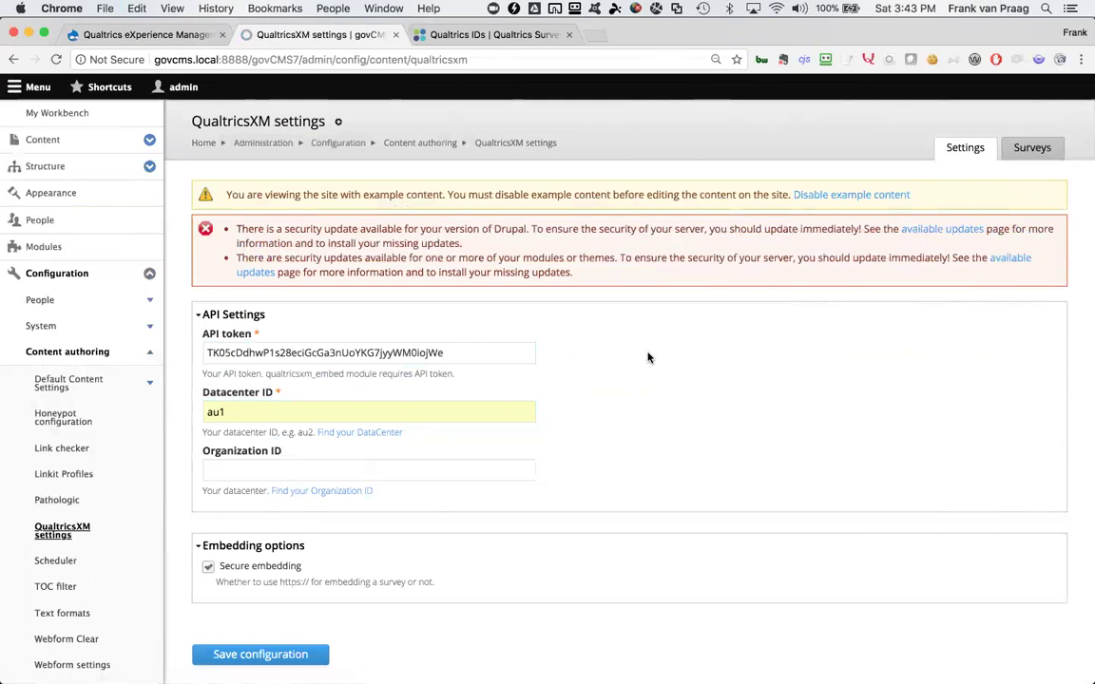
{"action": "left_click", "coordinate": [335, 475]}
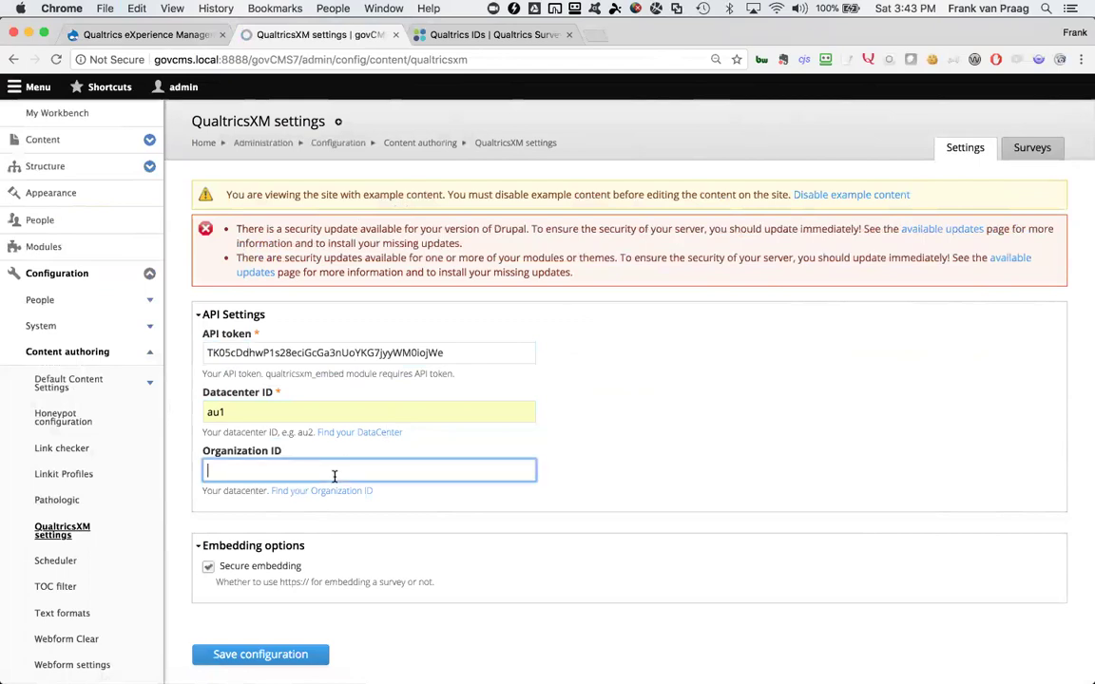
{"action": "type", "text": "qfrankp"}
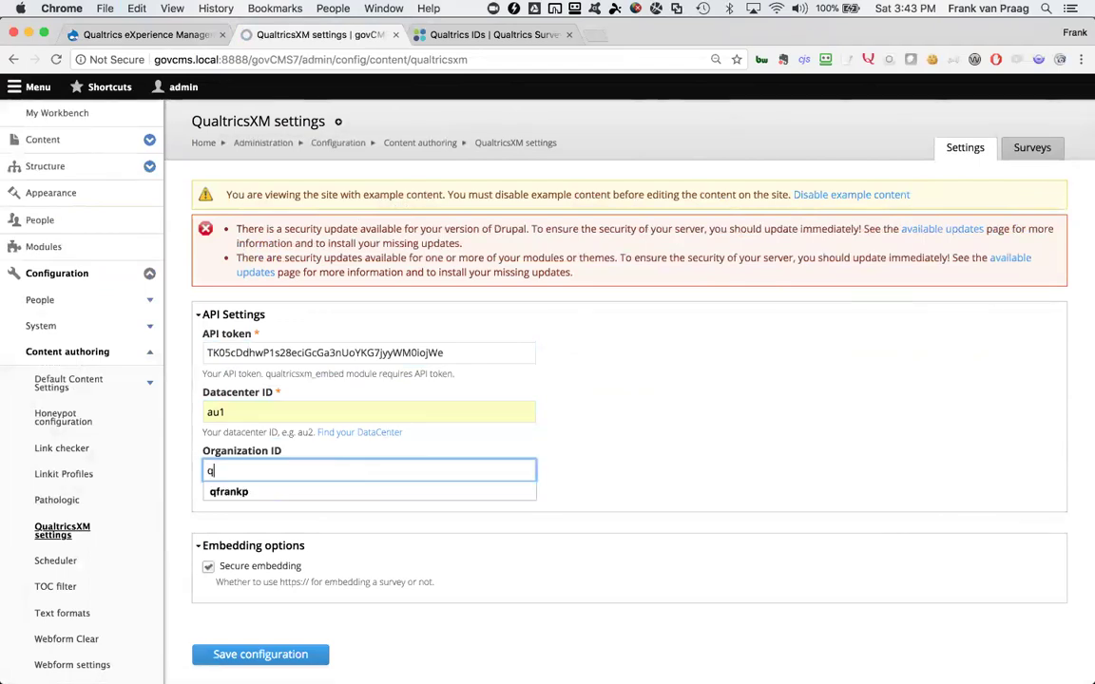
{"action": "left_click", "coordinate": [682, 463]}
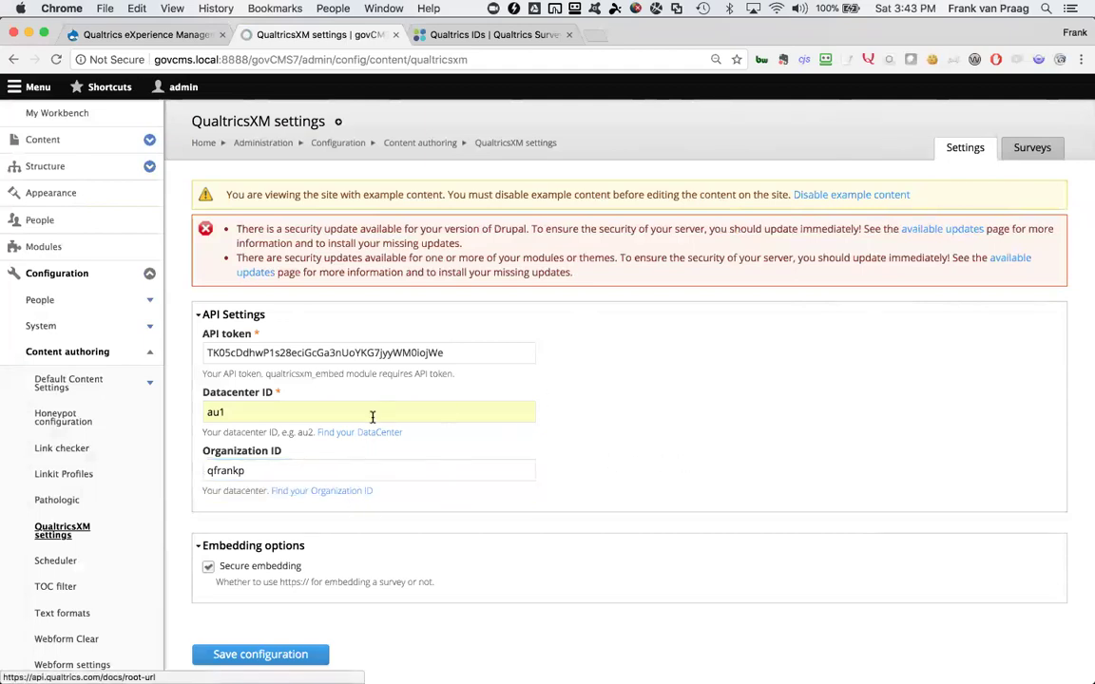
{"action": "scroll", "coordinate": [356, 500], "scroll_direction": "down", "scroll_amount": 1}
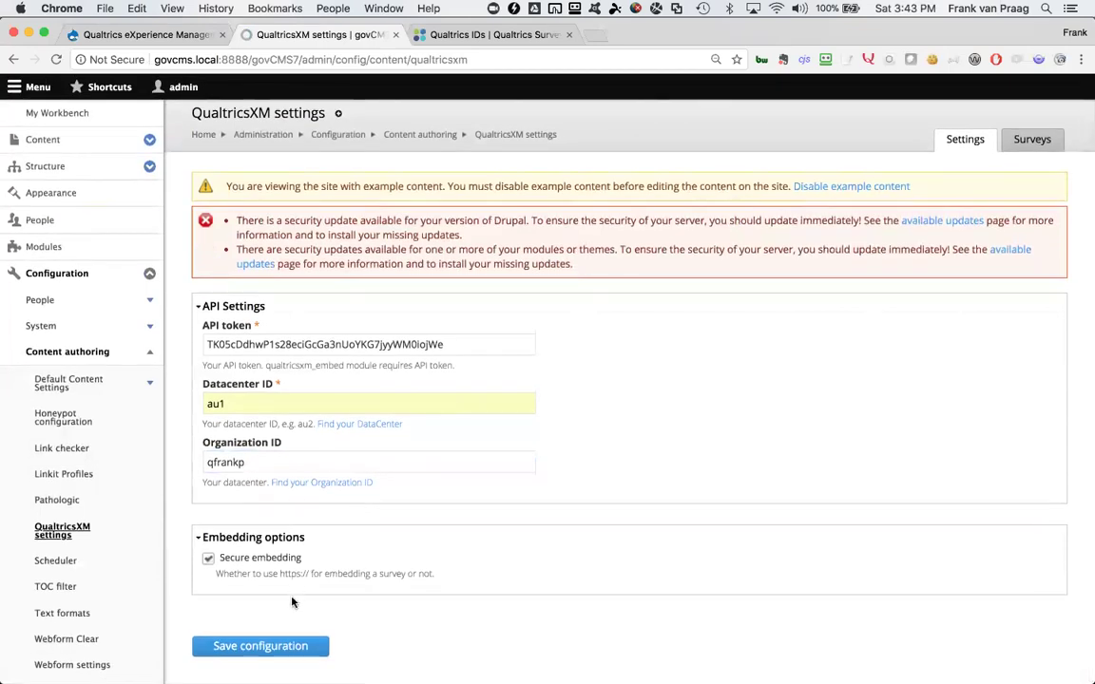
{"action": "left_click", "coordinate": [265, 648]}
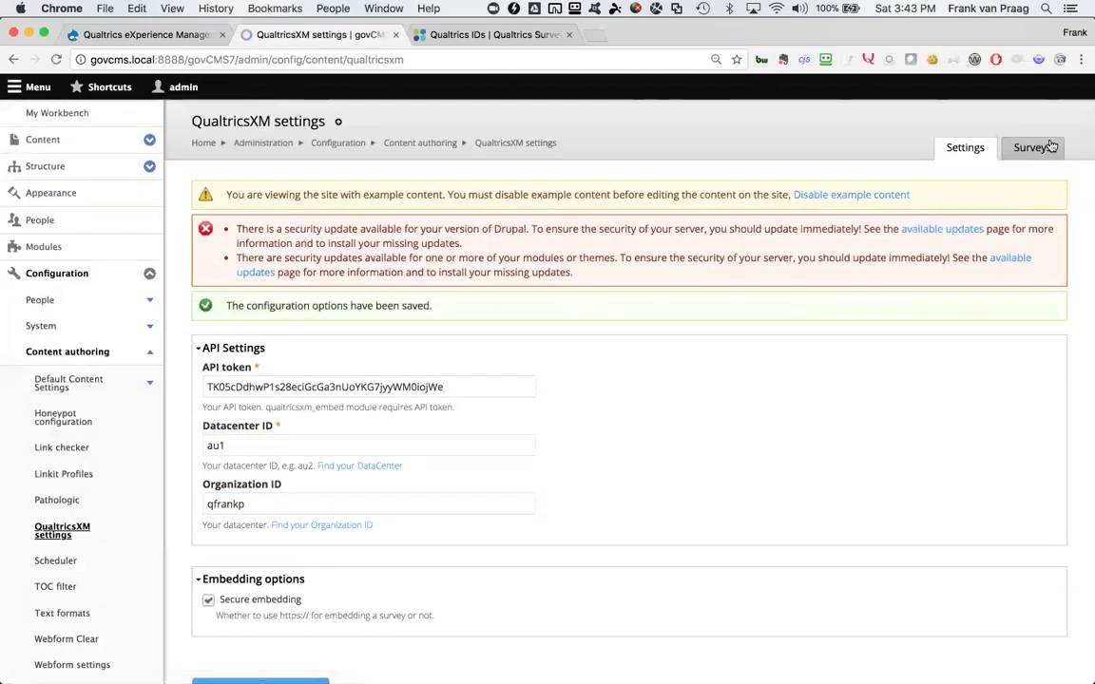
Open the QualtricsXM surveys list, then scroll through page 1 of Qualtrics My Projects
{"action": "left_click", "coordinate": [1031, 148]}
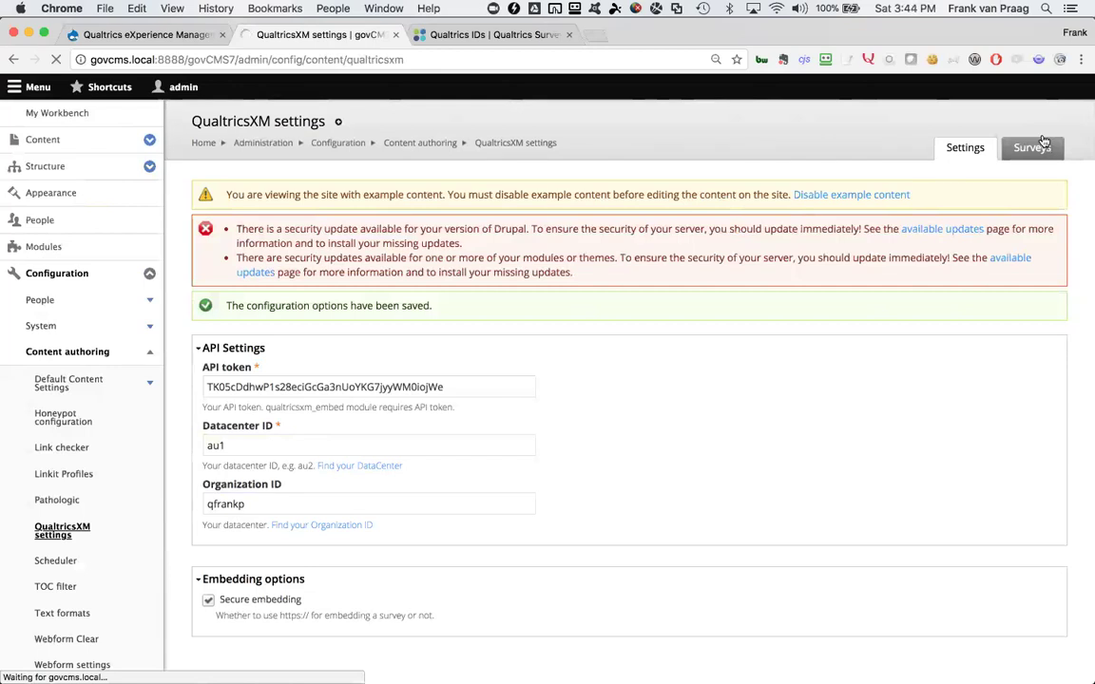
{"action": "left_click", "coordinate": [501, 34]}
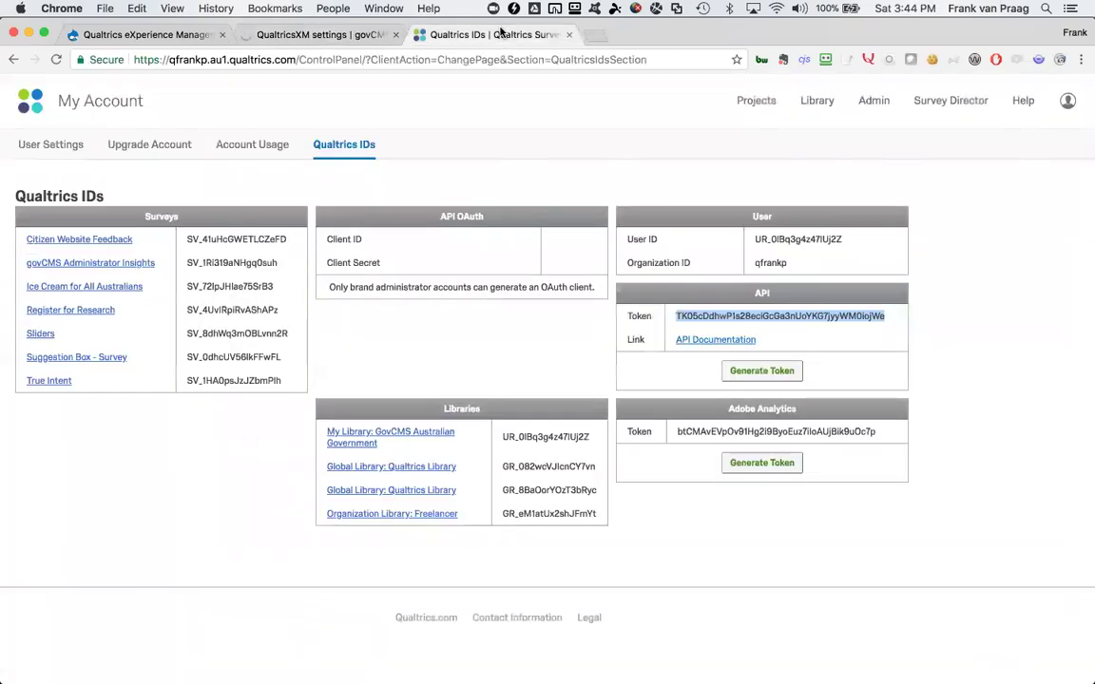
{"action": "left_click", "coordinate": [751, 102]}
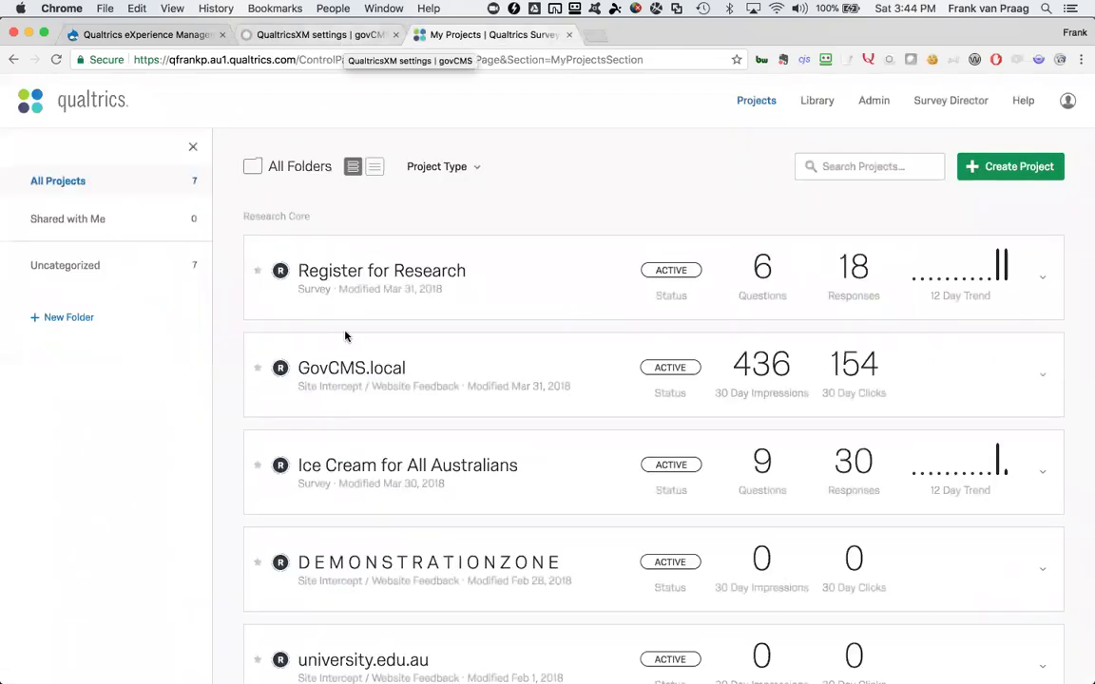
{"action": "scroll", "coordinate": [364, 401], "scroll_direction": "down", "scroll_amount": 5}
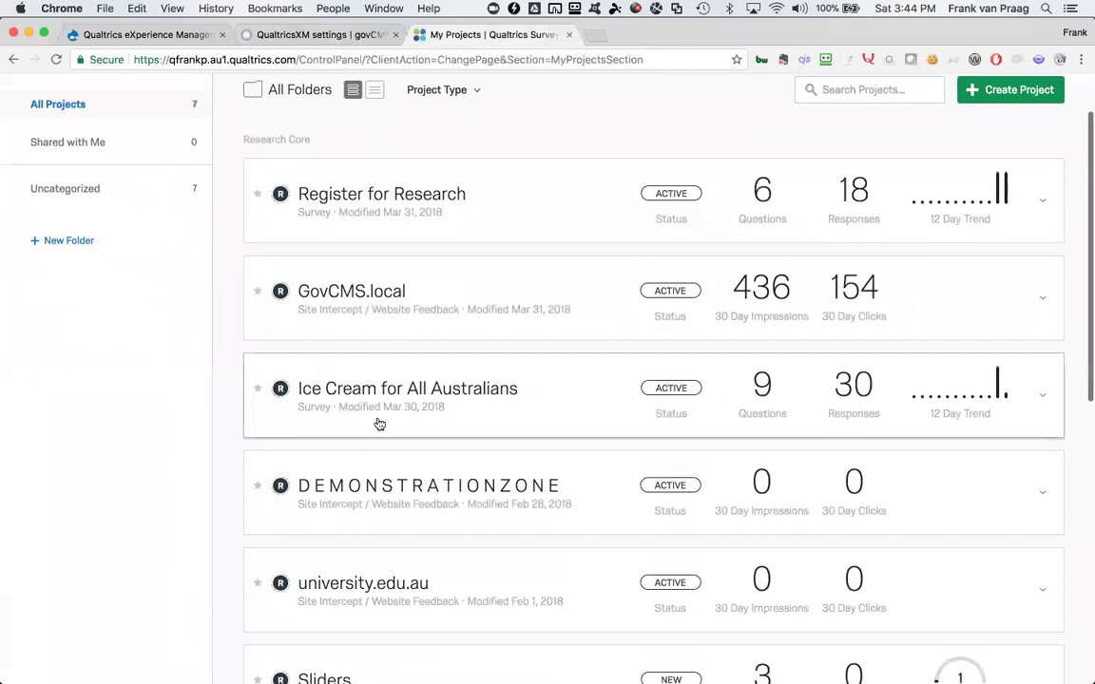
{"action": "scroll", "coordinate": [379, 423], "scroll_direction": "down", "scroll_amount": 4}
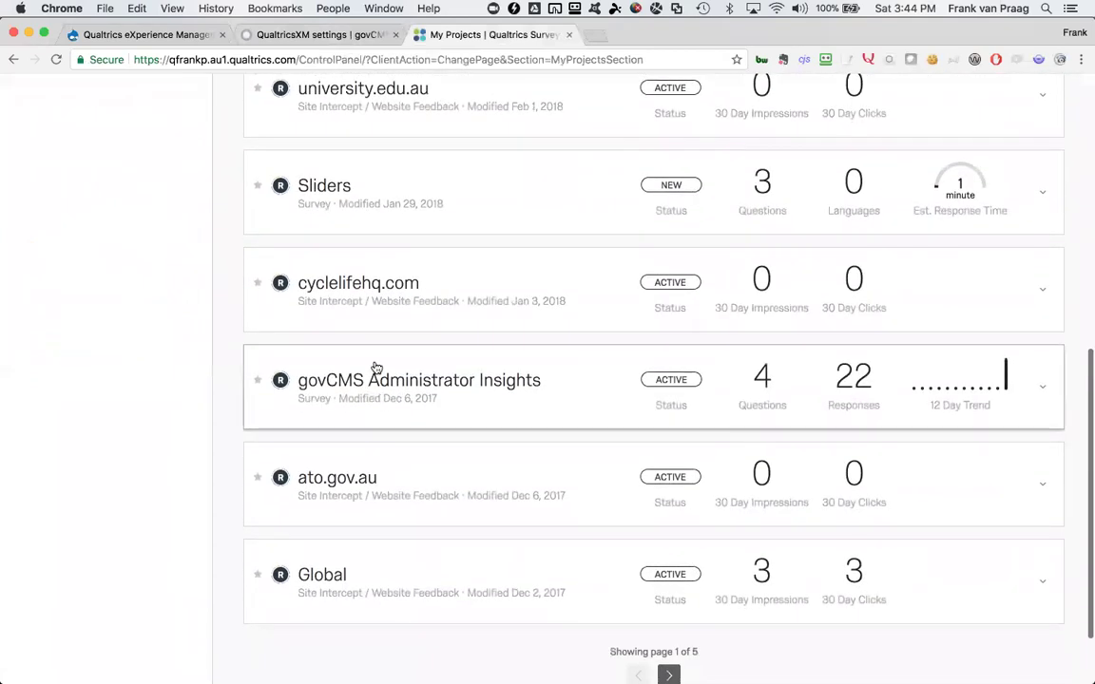
{"action": "scroll", "coordinate": [381, 393], "scroll_direction": "down", "scroll_amount": 2}
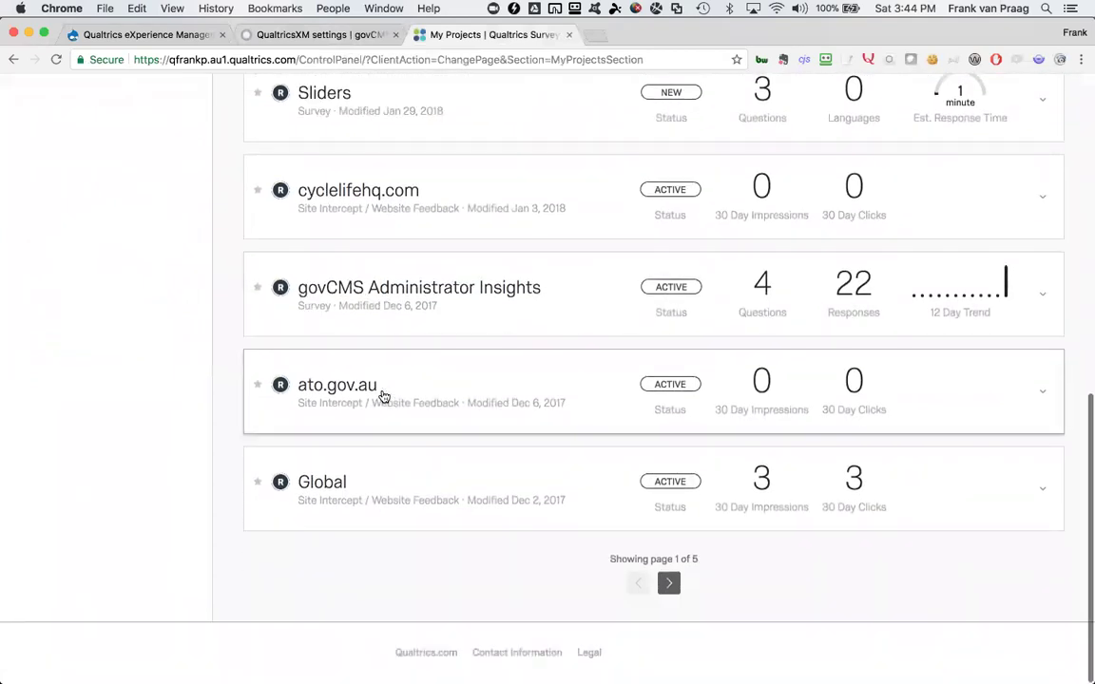
{"action": "scroll", "coordinate": [384, 396], "scroll_direction": "up", "scroll_amount": 8}
Return to the govCMS tab showing the seven synced surveys and their survey IDs
{"action": "left_click", "coordinate": [323, 34]}
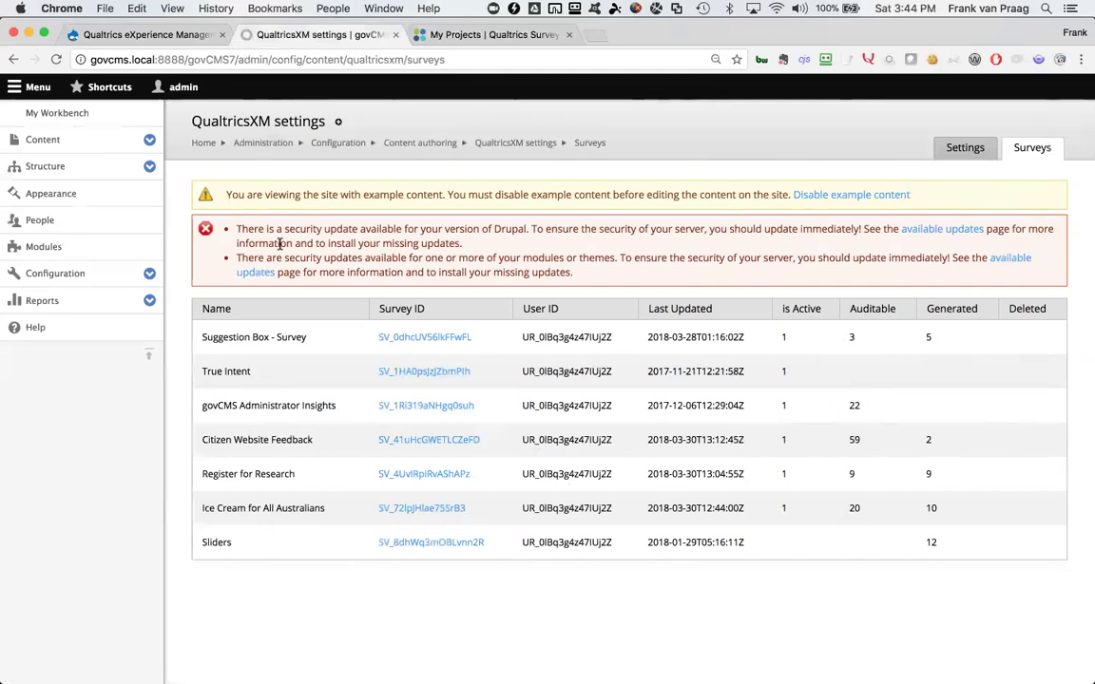
Go to Structure › Content types in the admin sidebar
{"action": "left_click", "coordinate": [148, 168]}
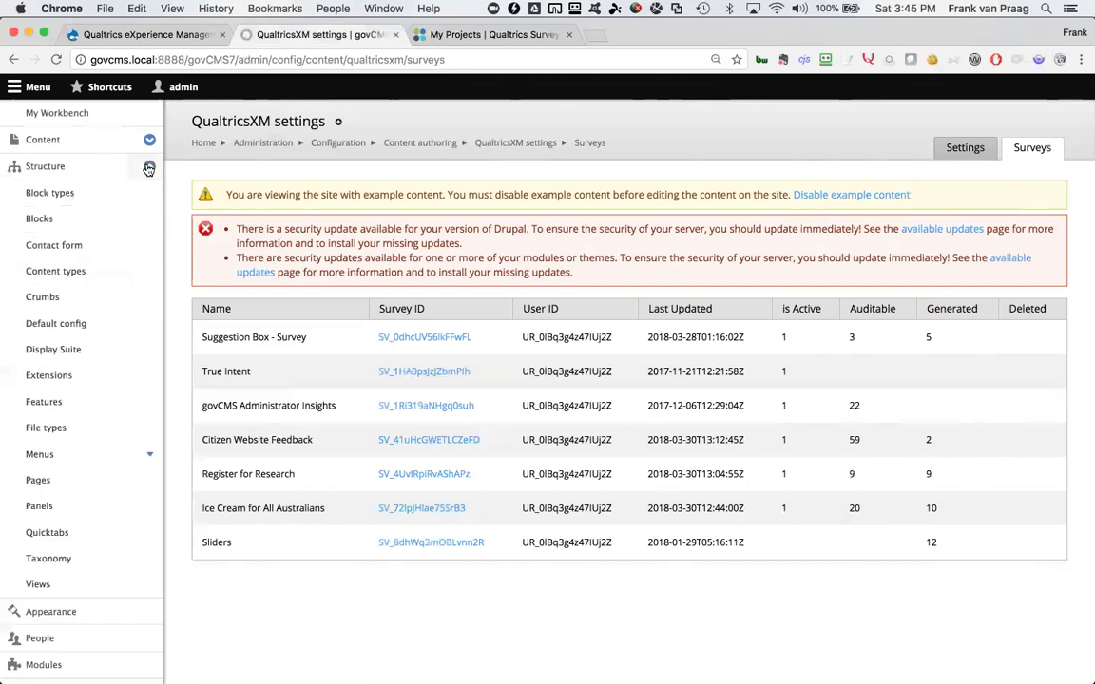
{"action": "left_click", "coordinate": [55, 272]}
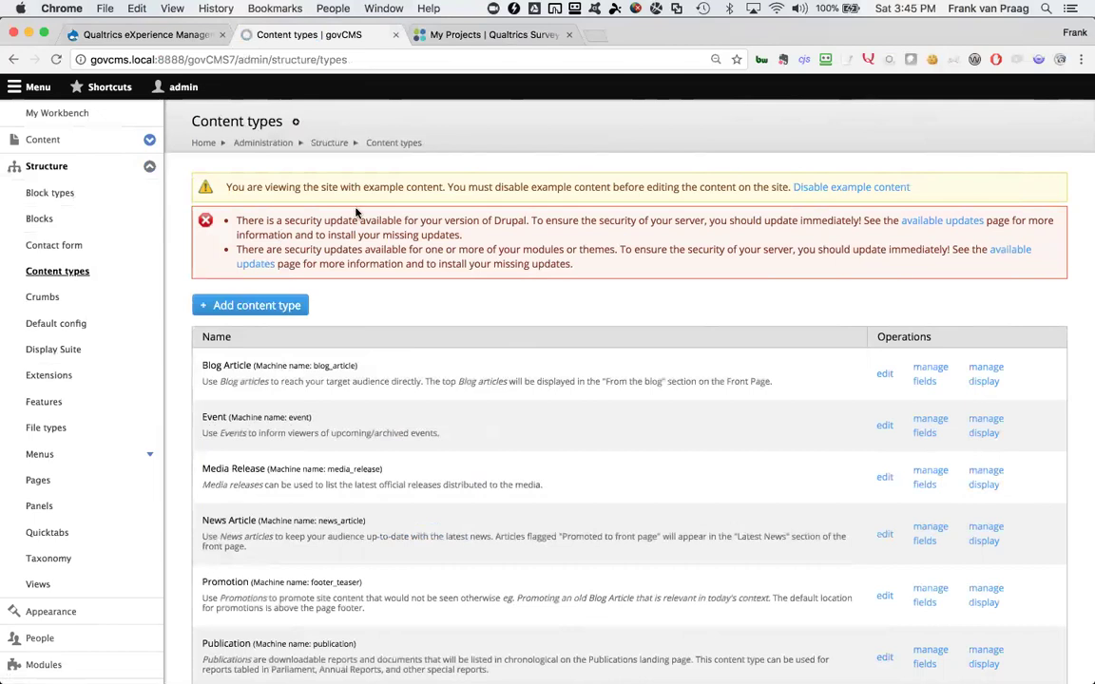
Open the 'Register for Research' project from the Qualtrics projects list
{"action": "left_click", "coordinate": [471, 34]}
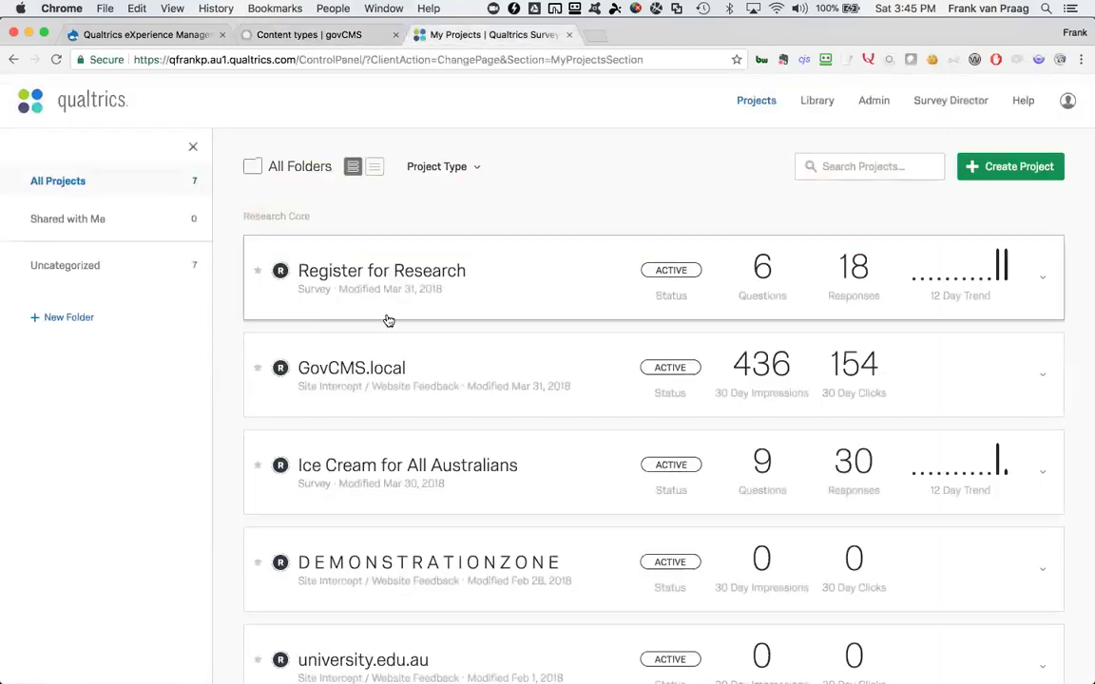
{"action": "scroll", "coordinate": [385, 318], "scroll_direction": "down", "scroll_amount": 1}
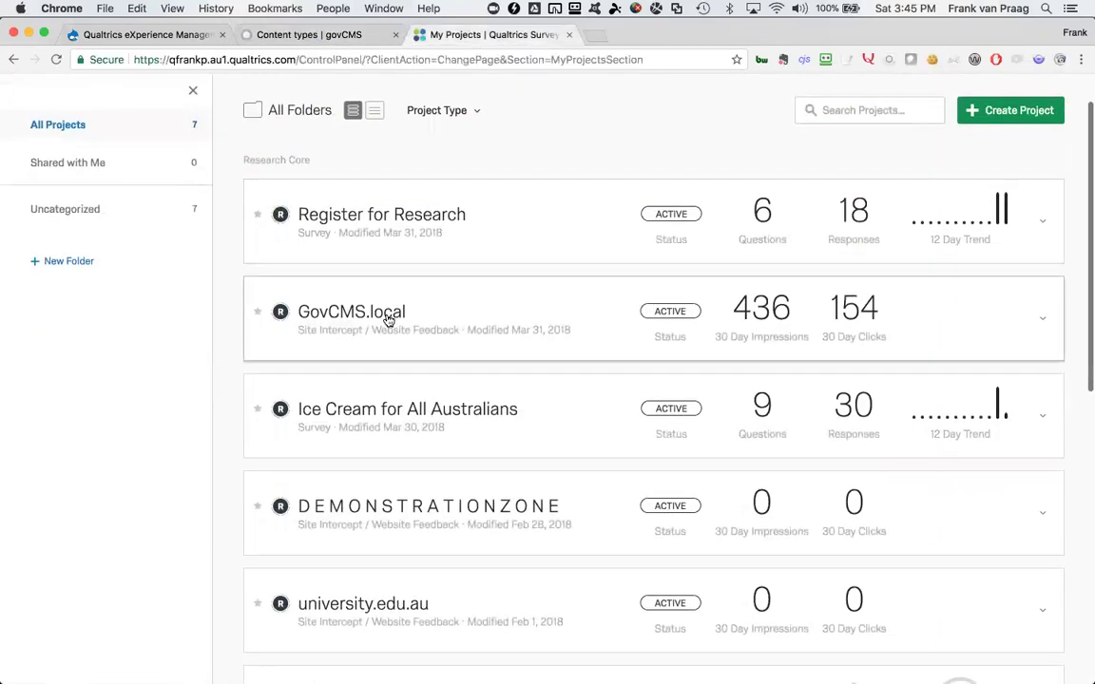
{"action": "left_click", "coordinate": [394, 219]}
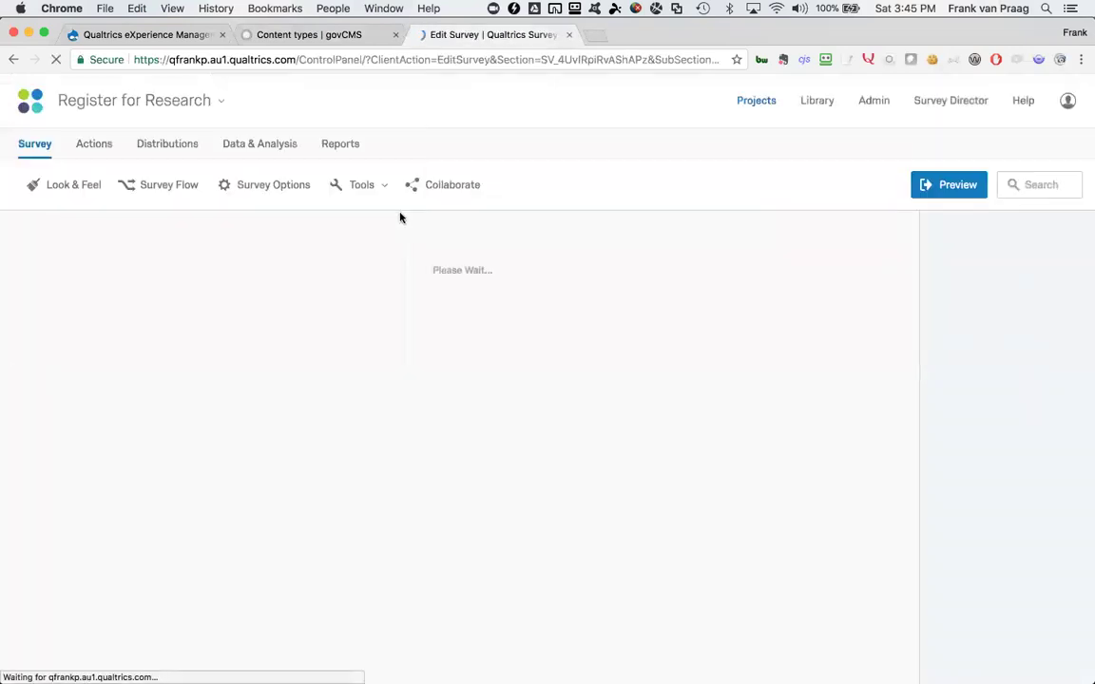
Start a new content type named 'Research' with the description 'Participate in our research'
{"action": "left_click", "coordinate": [311, 35]}
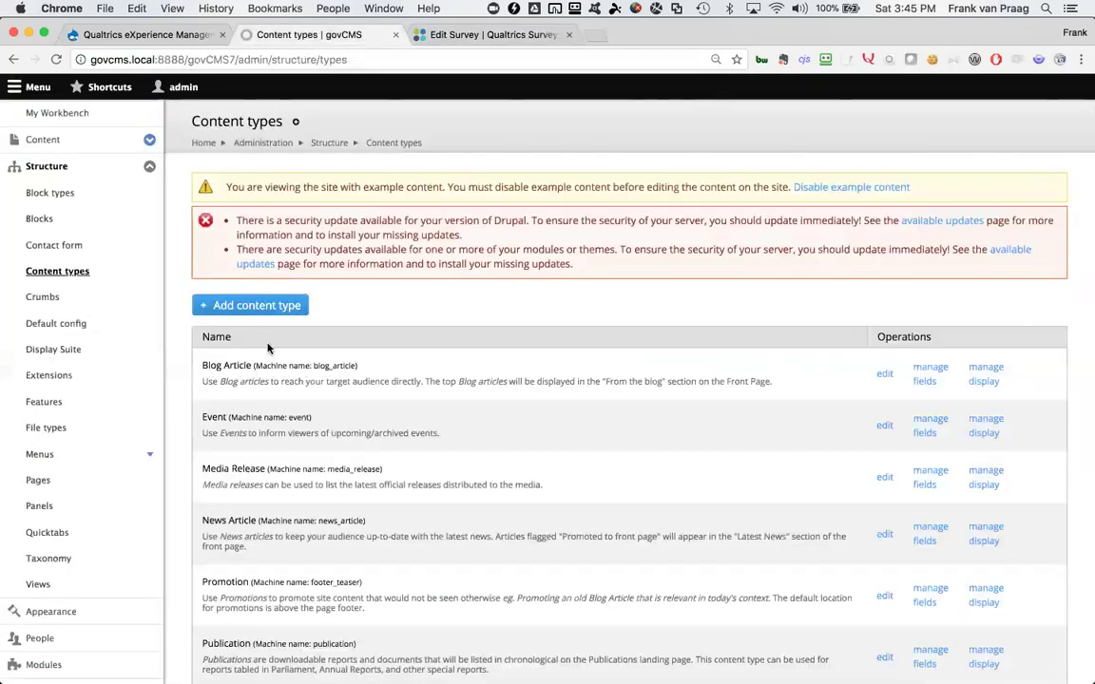
{"action": "left_click", "coordinate": [268, 311]}
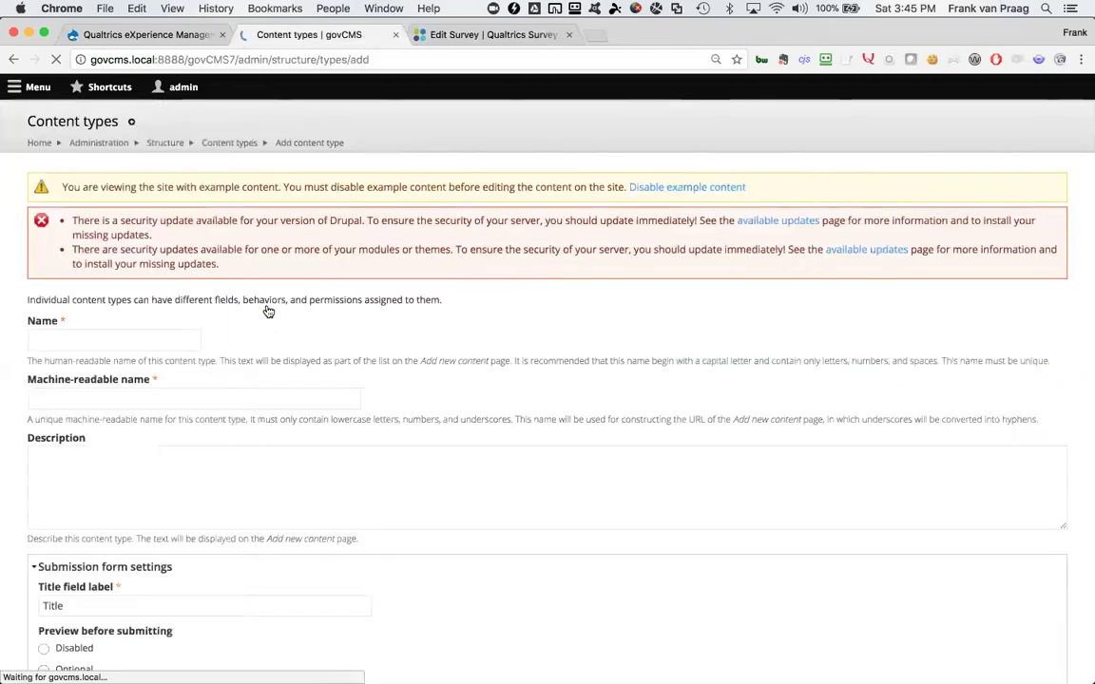
{"action": "left_click", "coordinate": [269, 338]}
{"action": "type", "text": "Re"}
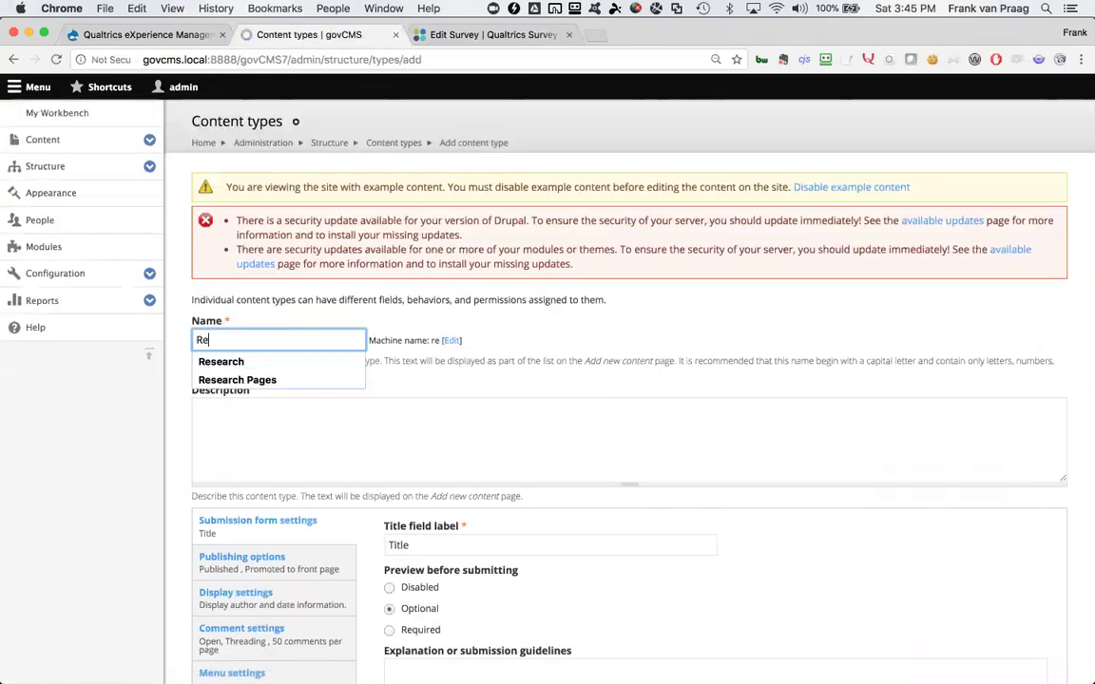
{"action": "type", "text": "search"}
{"action": "left_click", "coordinate": [264, 362]}
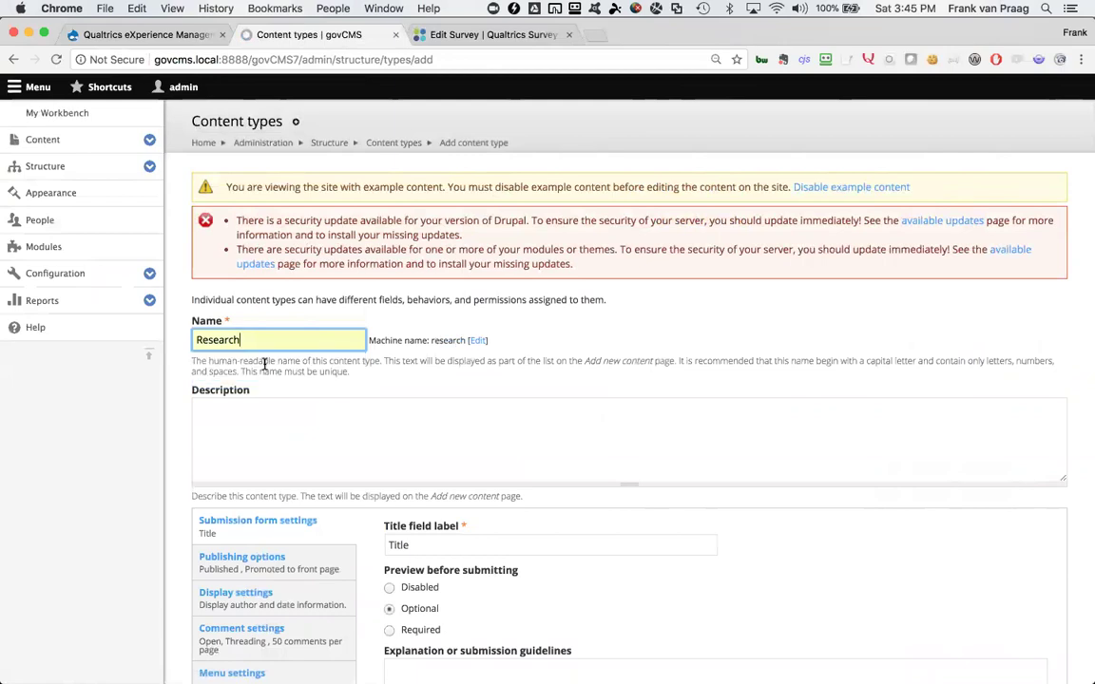
{"action": "left_click", "coordinate": [462, 427]}
{"action": "type", "text": "Pa"}
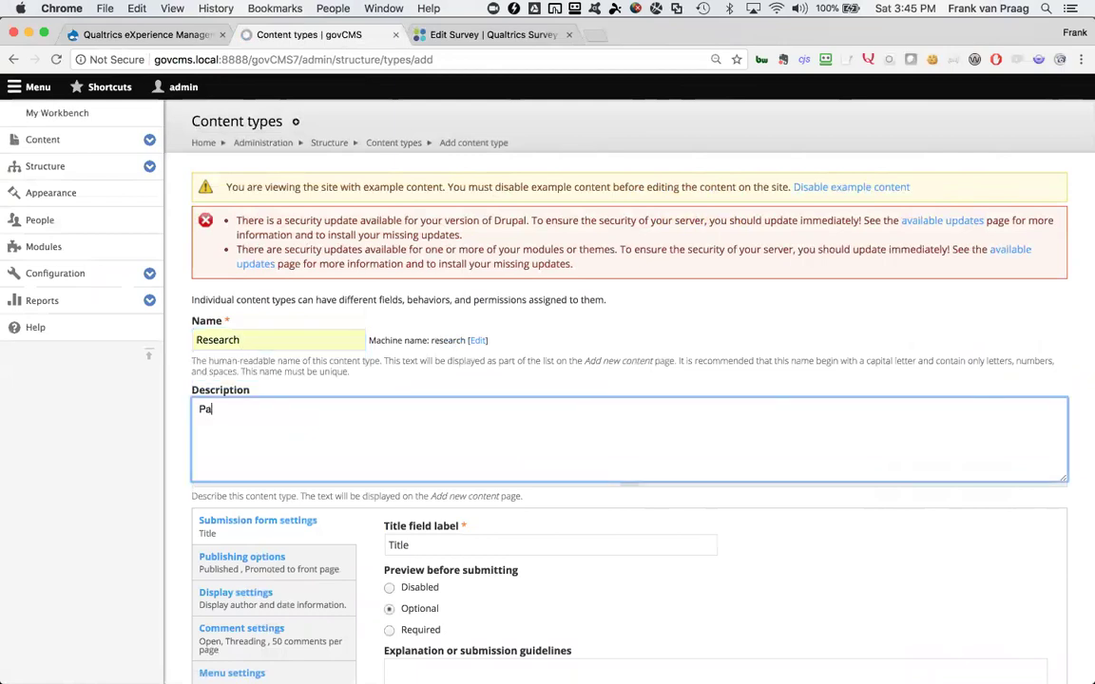
{"action": "type", "text": "rticipate in our research"}
Set the Scheduler unpublishing moderation state to Published
{"action": "scroll", "coordinate": [504, 438], "scroll_direction": "down", "scroll_amount": 3}
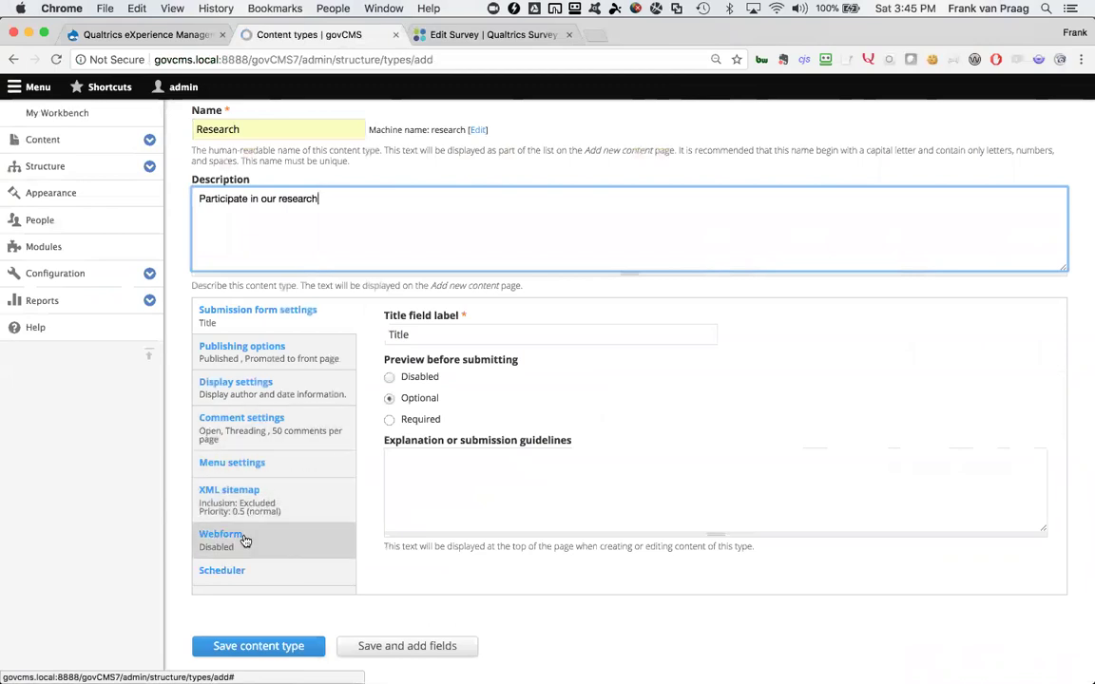
{"action": "left_click", "coordinate": [286, 350]}
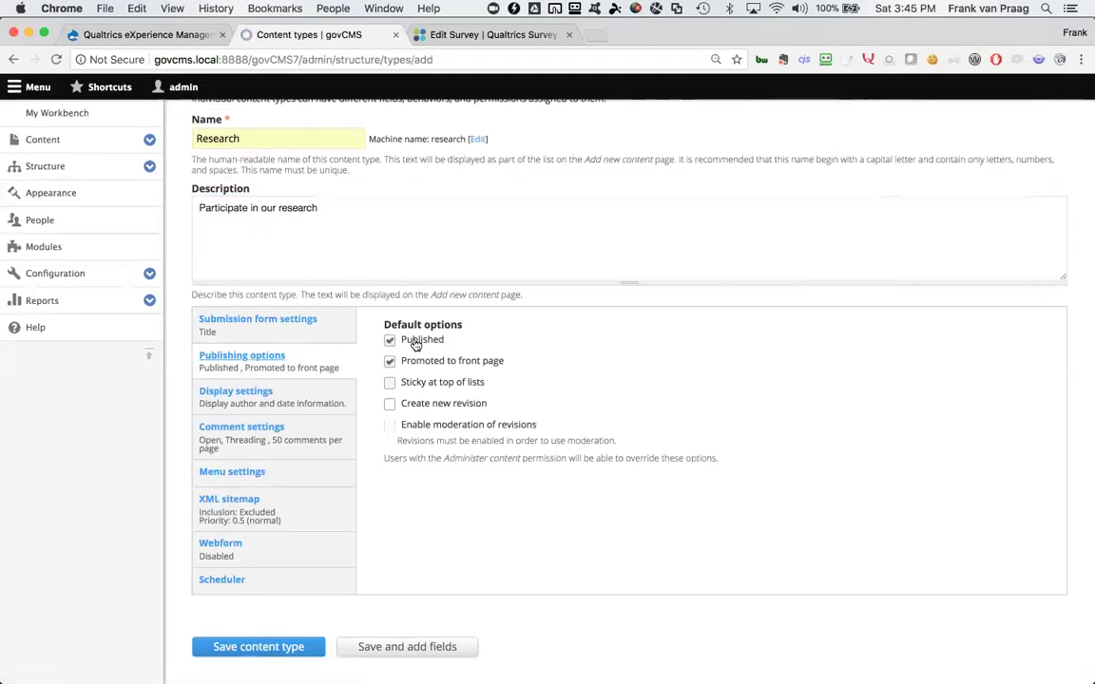
{"action": "left_click", "coordinate": [253, 580]}
{"action": "left_click", "coordinate": [261, 546]}
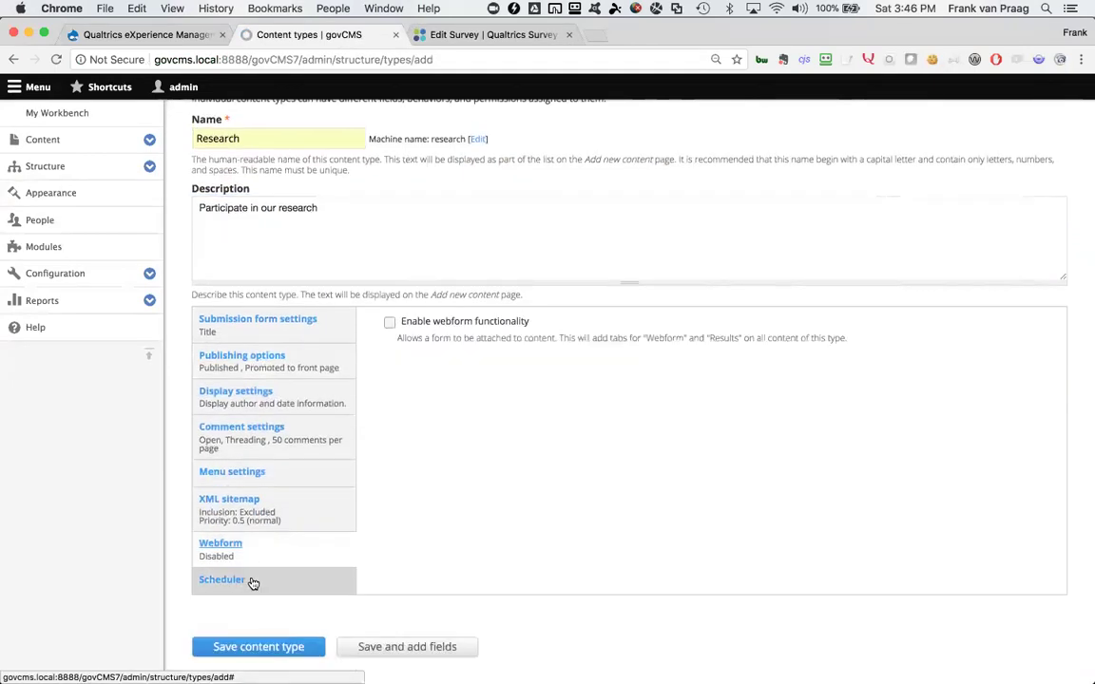
{"action": "left_click", "coordinate": [253, 581]}
{"action": "left_click", "coordinate": [418, 519]}
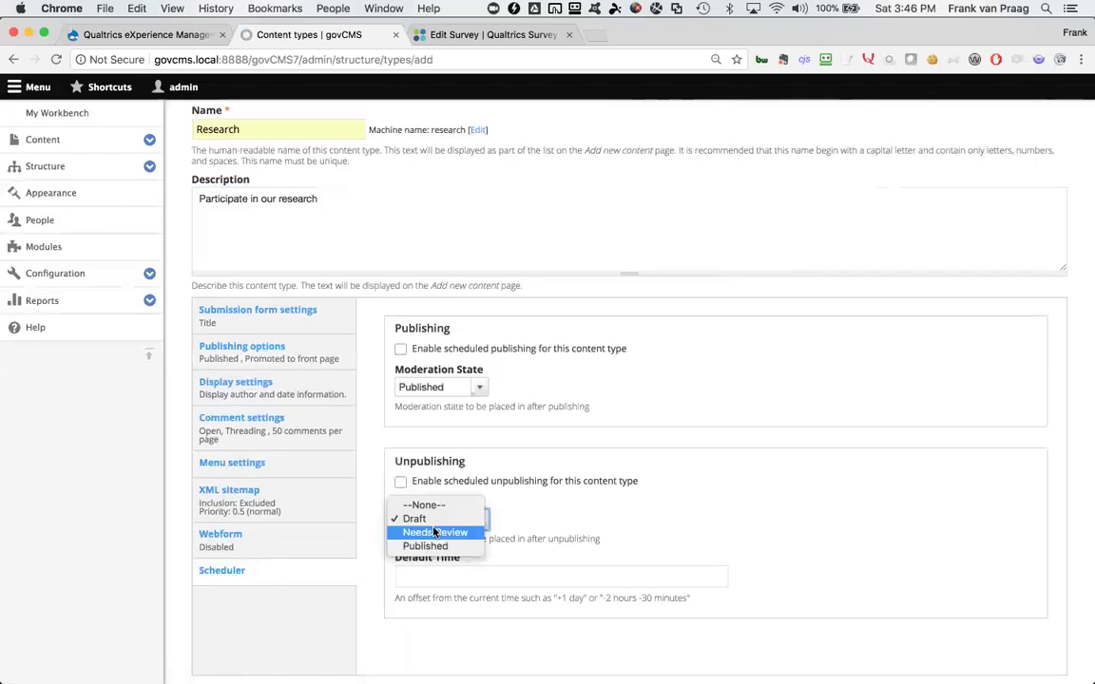
{"action": "left_click", "coordinate": [432, 548]}
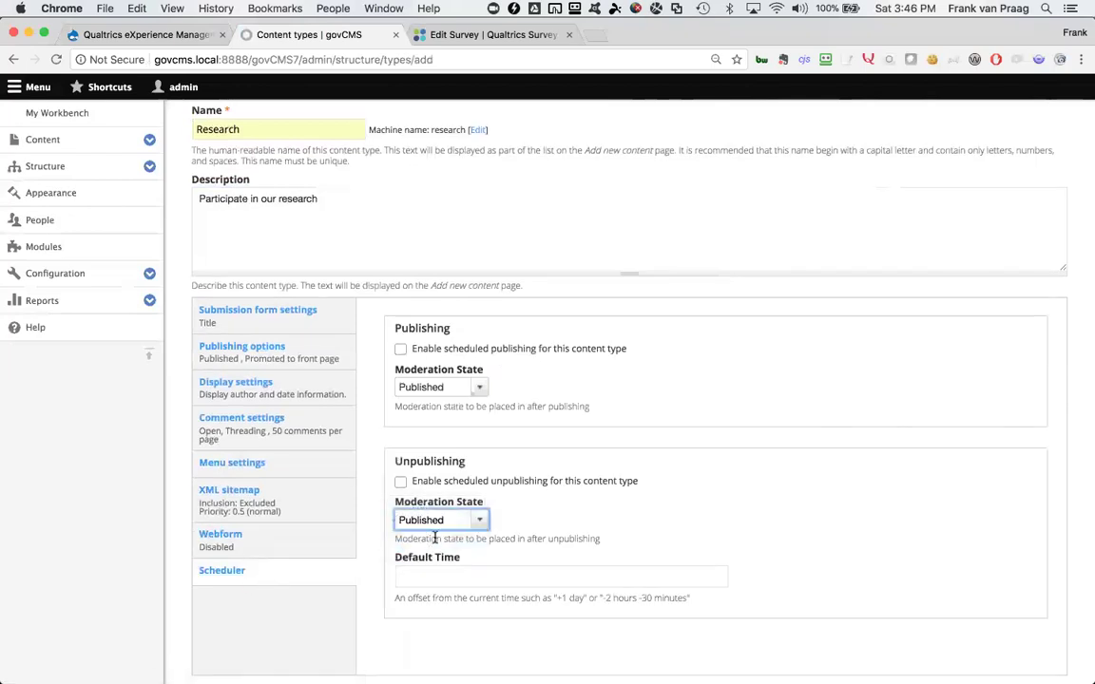
{"action": "scroll", "coordinate": [551, 459], "scroll_direction": "down", "scroll_amount": 2}
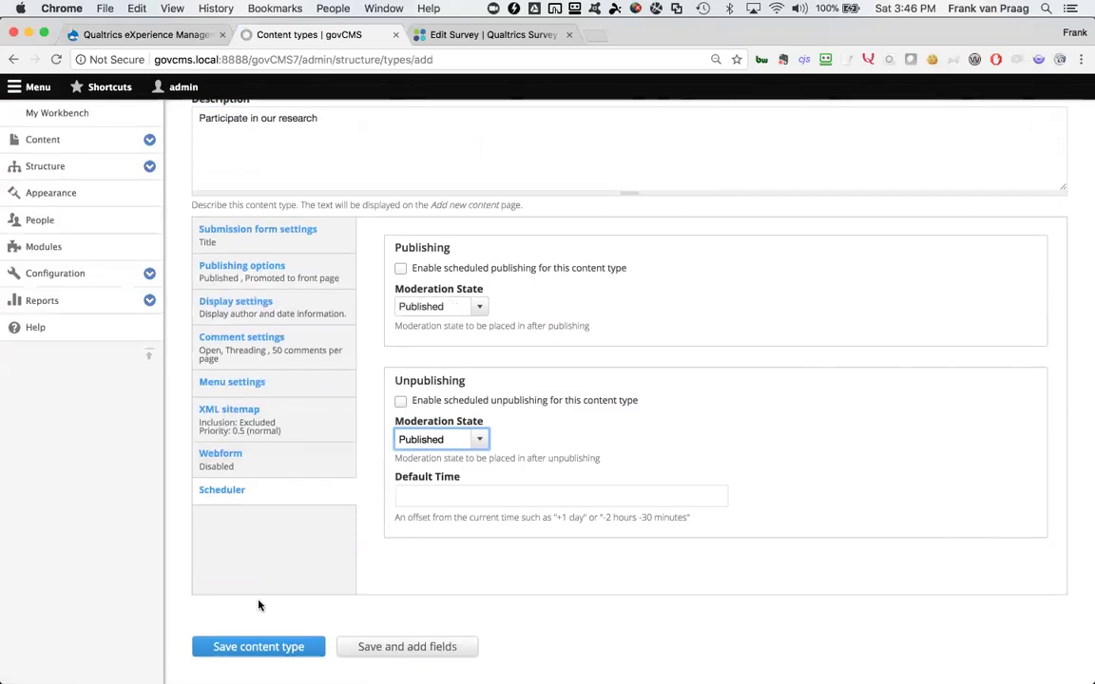
Save the Research type and add an 'Enrol Now' field of type QualtricsXM Survey Embed Field
{"action": "left_click", "coordinate": [406, 650]}
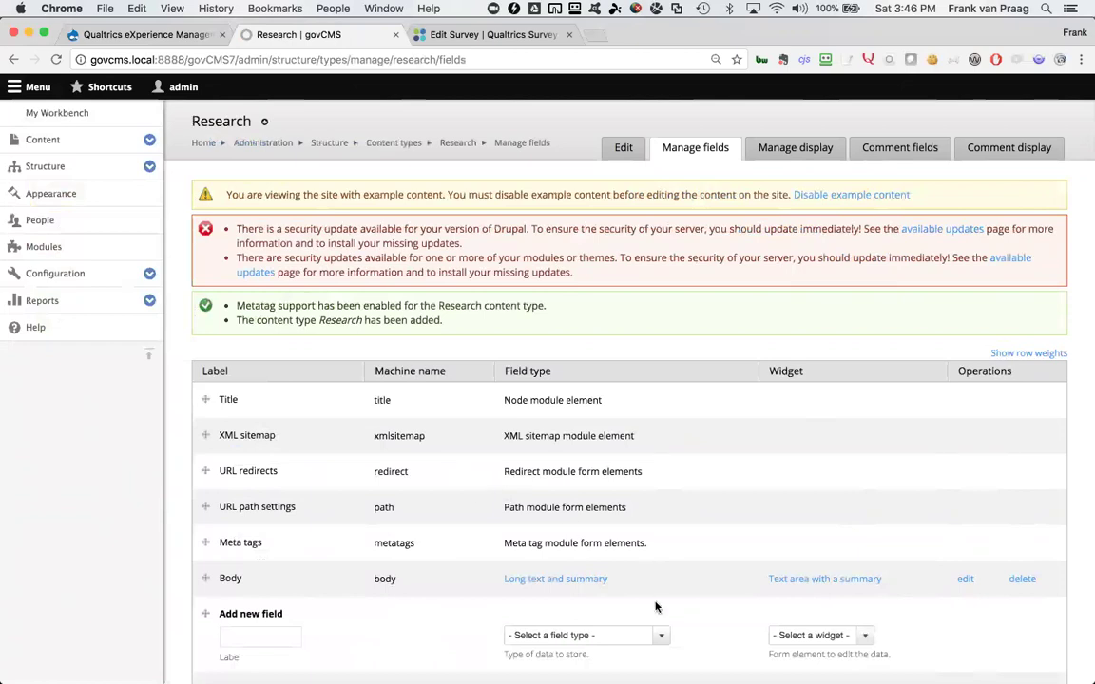
{"action": "left_click", "coordinate": [257, 639]}
{"action": "left_click", "coordinate": [243, 637]}
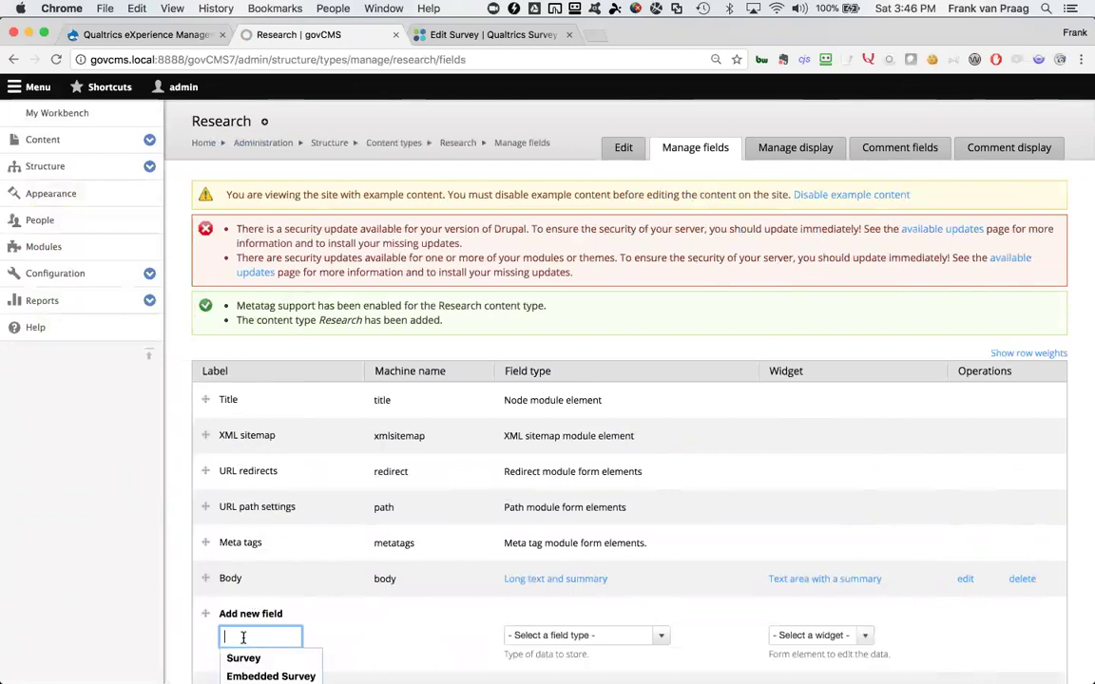
{"action": "type", "text": "Enrol N"}
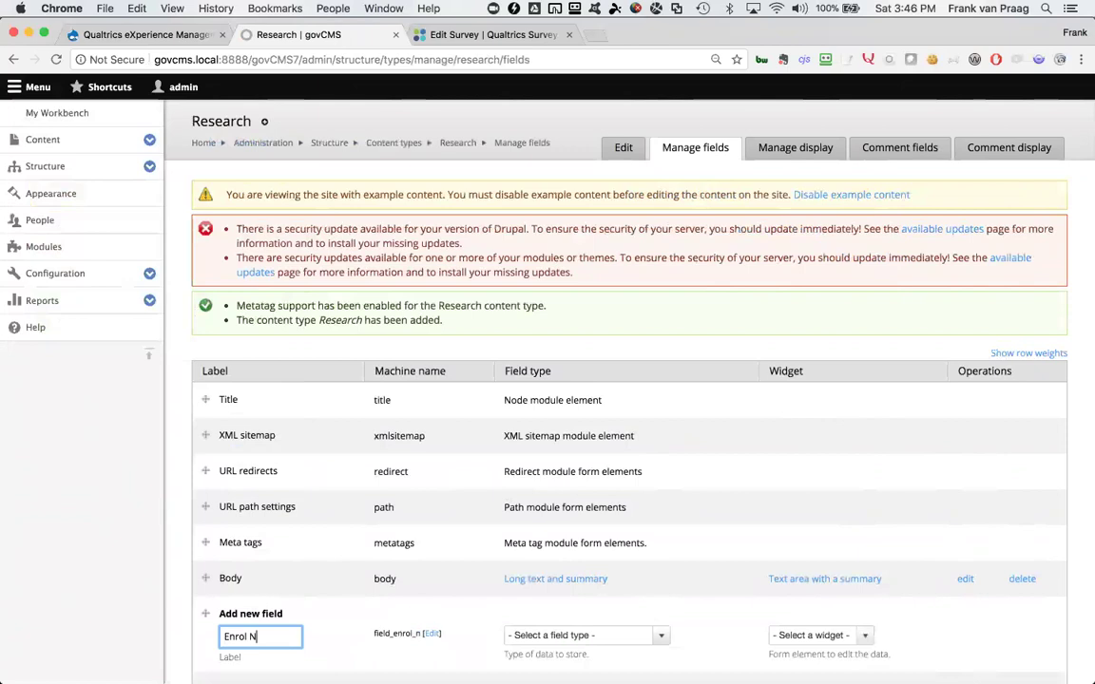
{"action": "type", "text": "ow"}
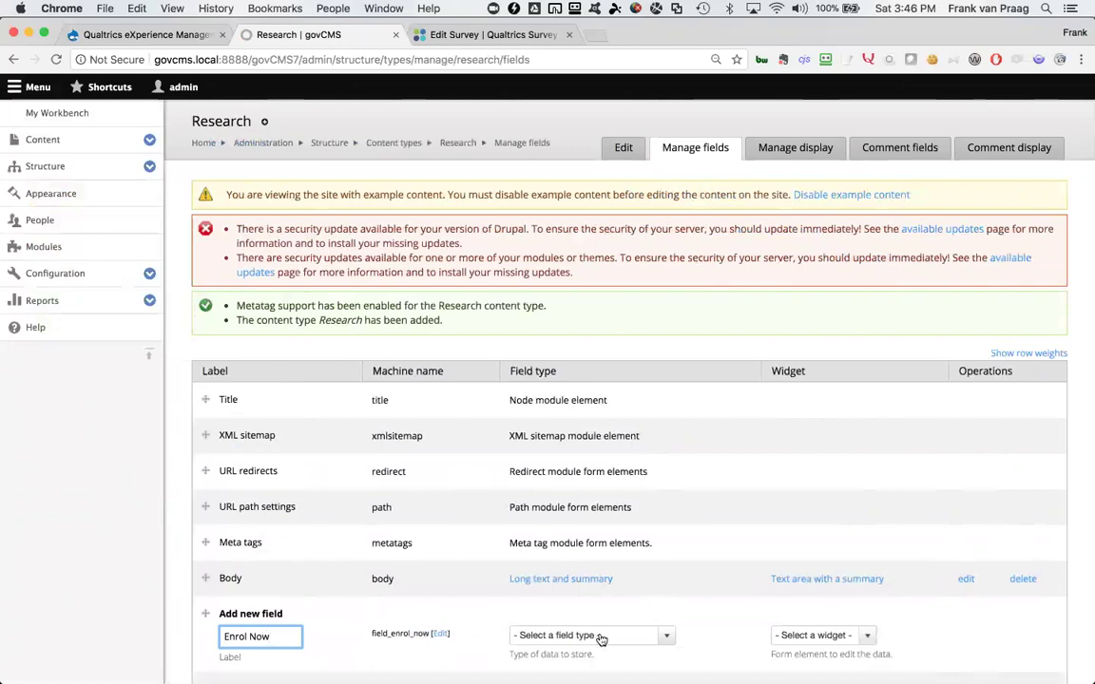
{"action": "left_click", "coordinate": [601, 639]}
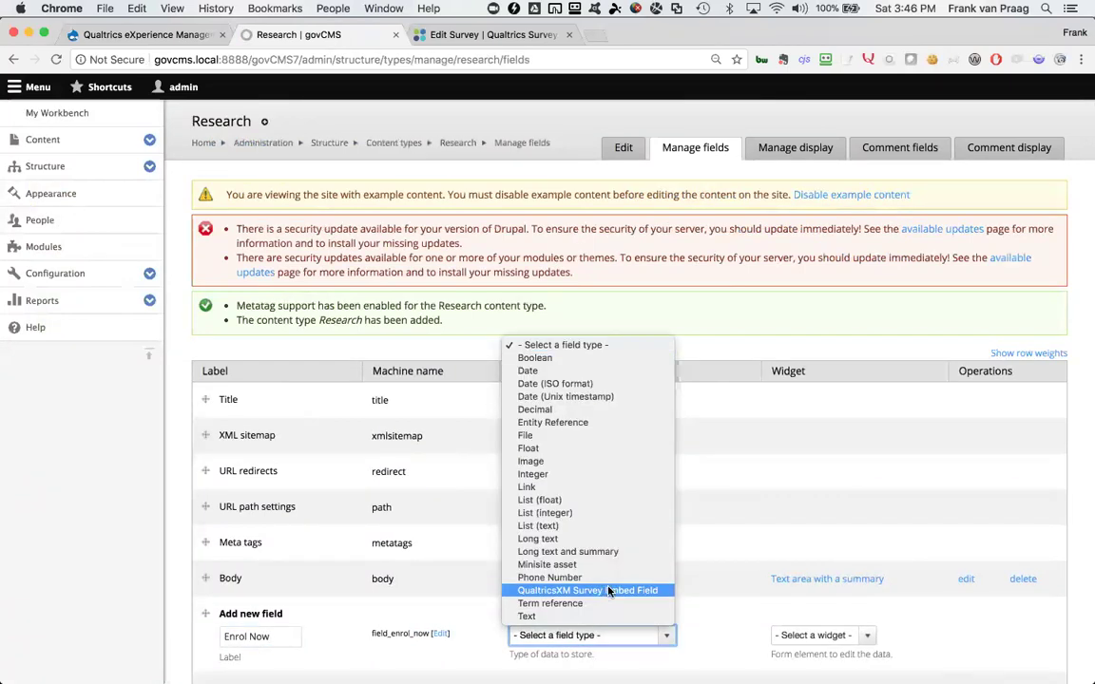
{"action": "left_click", "coordinate": [610, 591]}
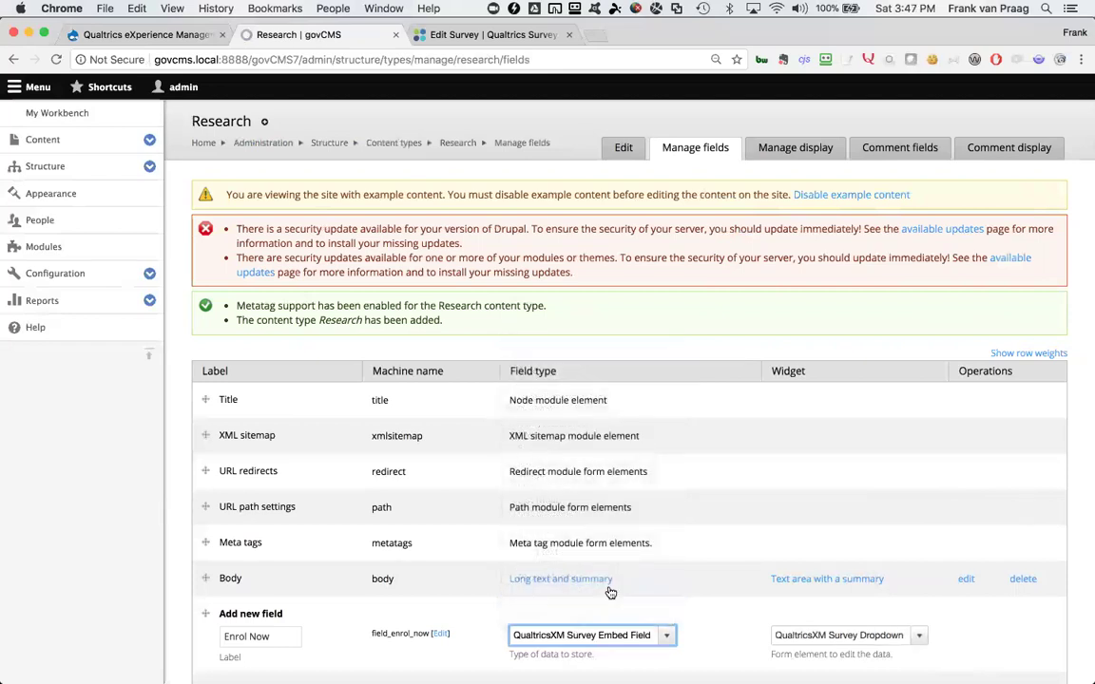
{"action": "scroll", "coordinate": [609, 591], "scroll_direction": "down", "scroll_amount": 2}
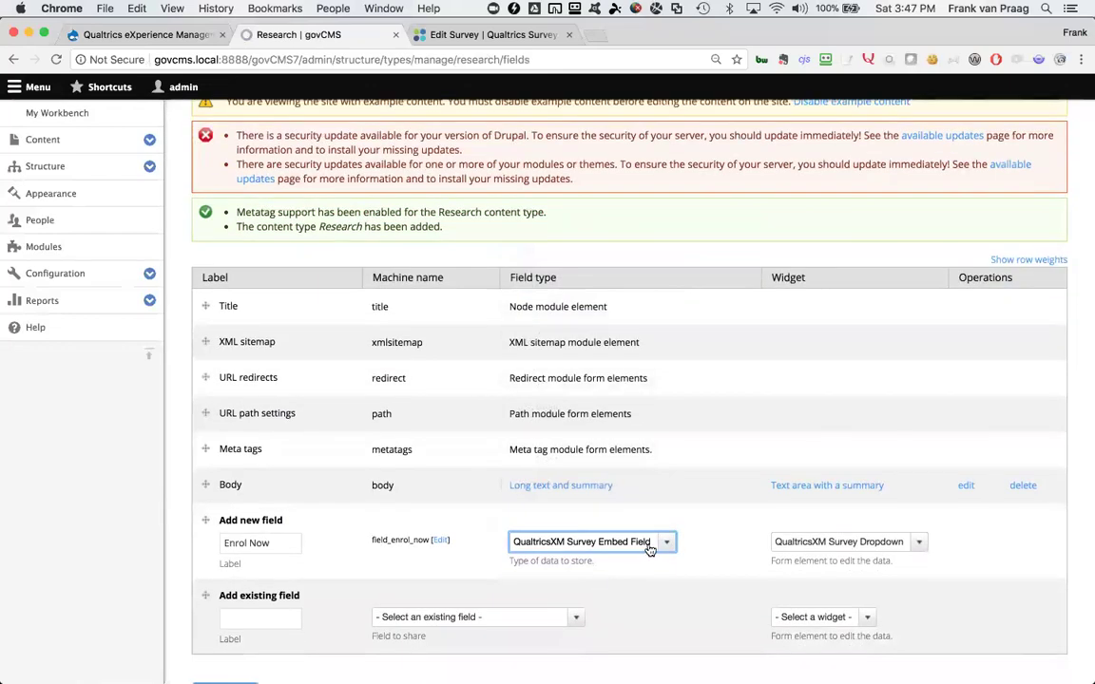
{"action": "scroll", "coordinate": [532, 561], "scroll_direction": "down", "scroll_amount": 1}
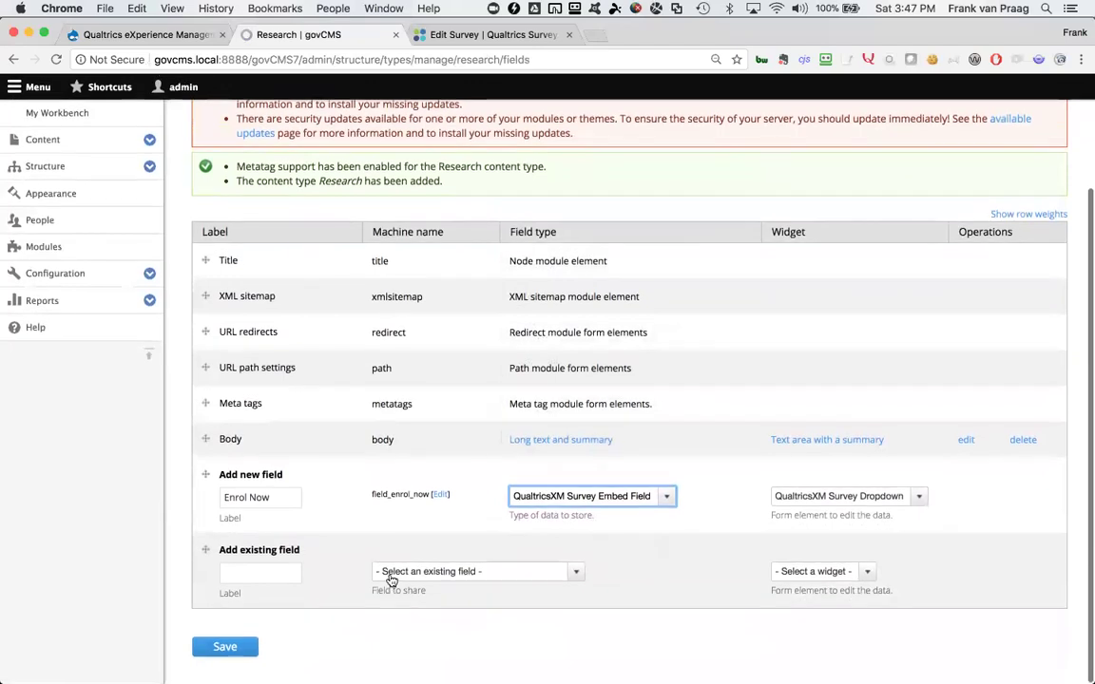
{"action": "left_click", "coordinate": [228, 650]}
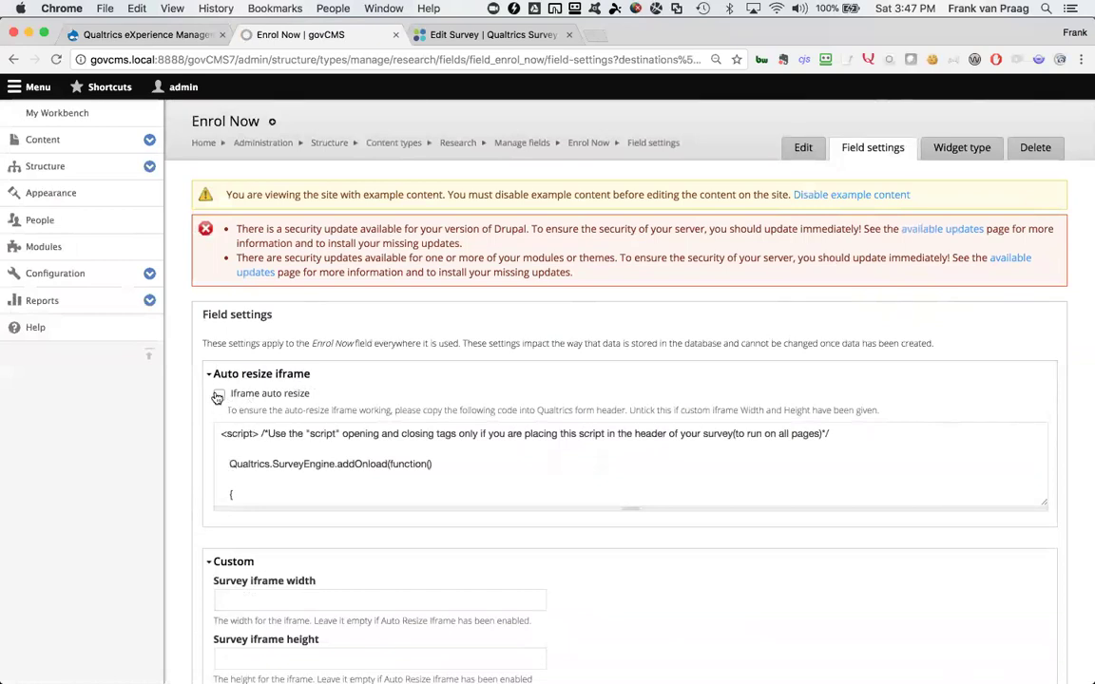
Enable Iframe auto resize for Enrol Now and select the resize script
{"action": "left_click", "coordinate": [219, 395]}
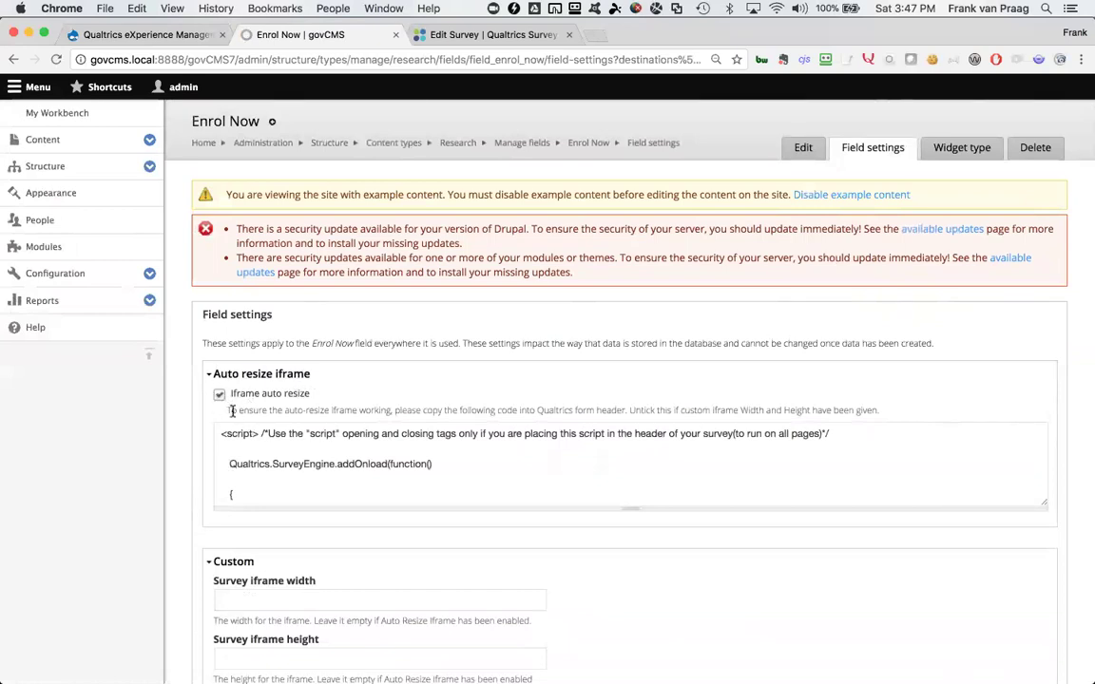
{"action": "left_click", "coordinate": [311, 472]}
{"action": "key", "text": "super+a"}
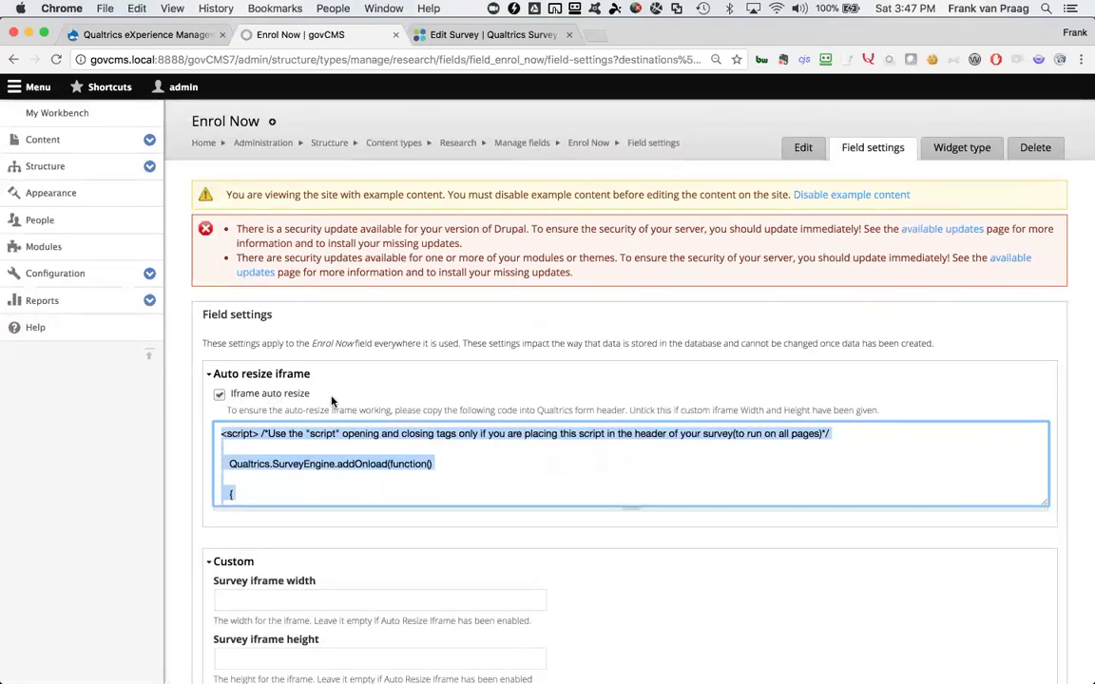
Paste the resize script into the Qualtrics survey header under Look & Feel > Advanced
{"action": "left_click", "coordinate": [501, 36]}
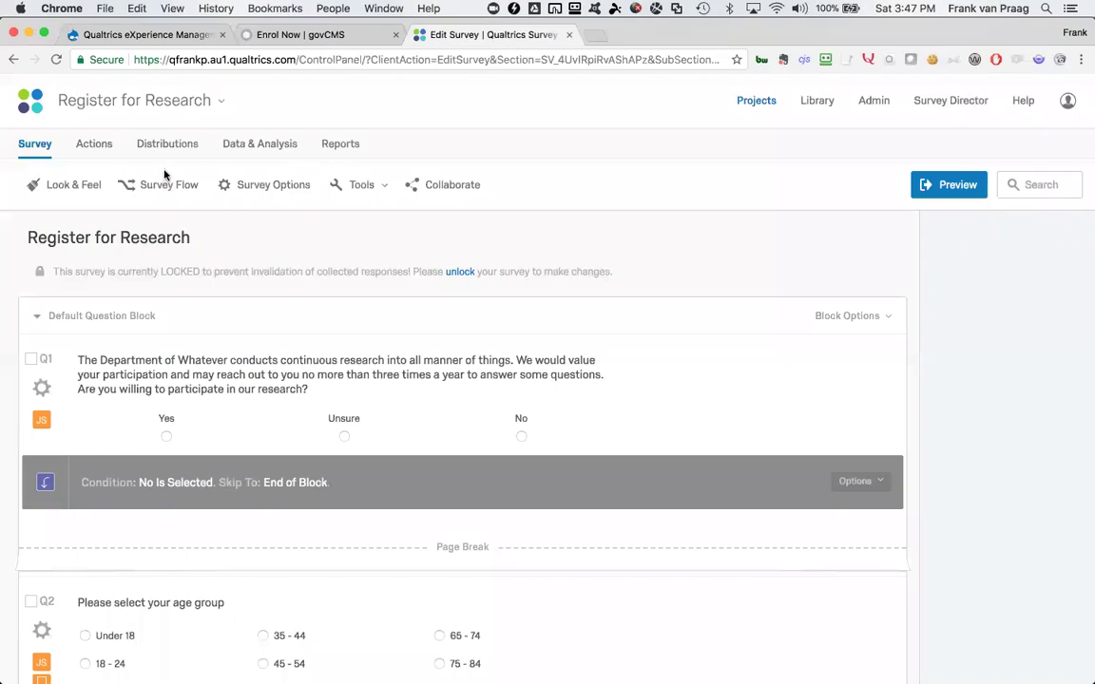
{"action": "left_click", "coordinate": [76, 185]}
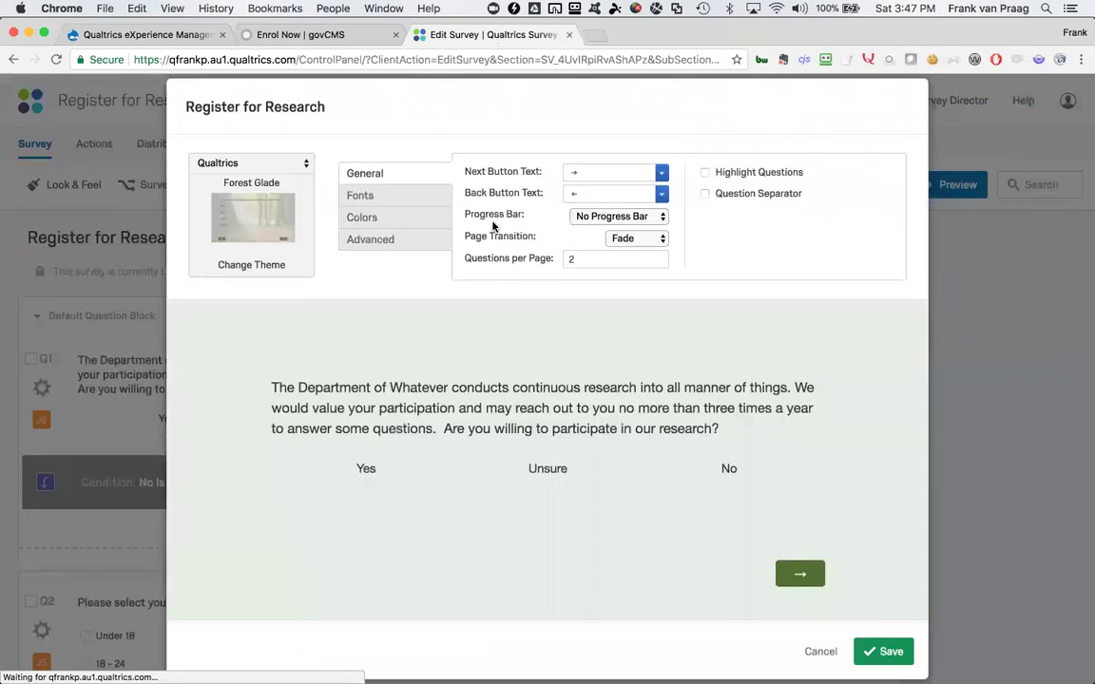
{"action": "left_click", "coordinate": [367, 243]}
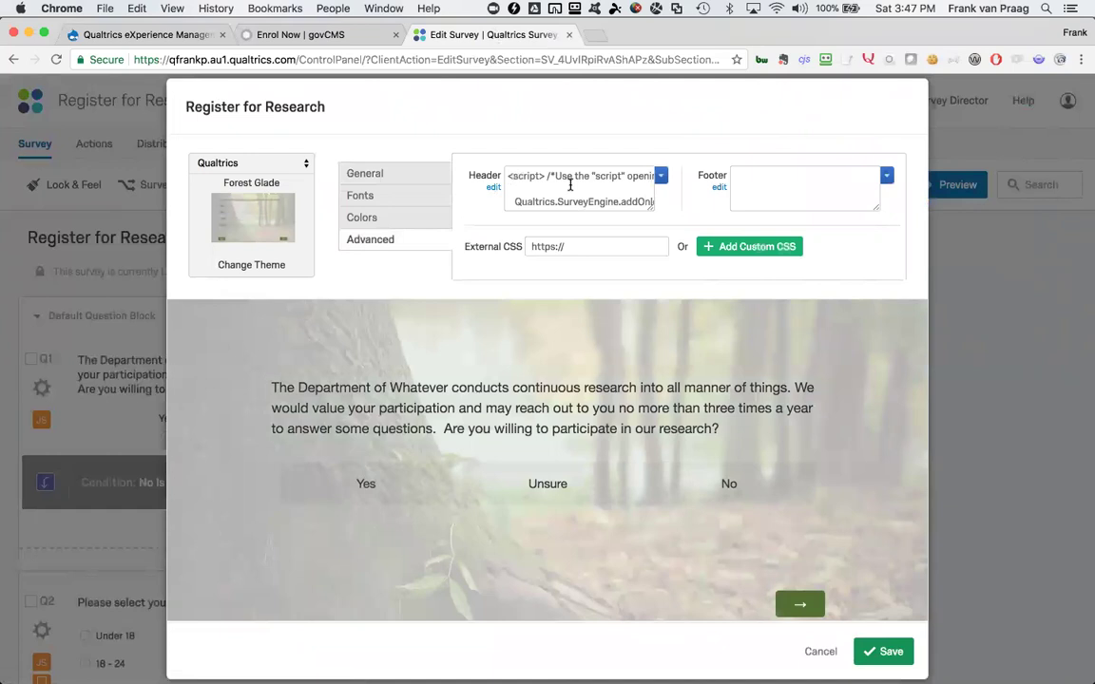
{"action": "left_click_drag", "start_coordinate": [571, 195], "coordinate": [627, 219]}
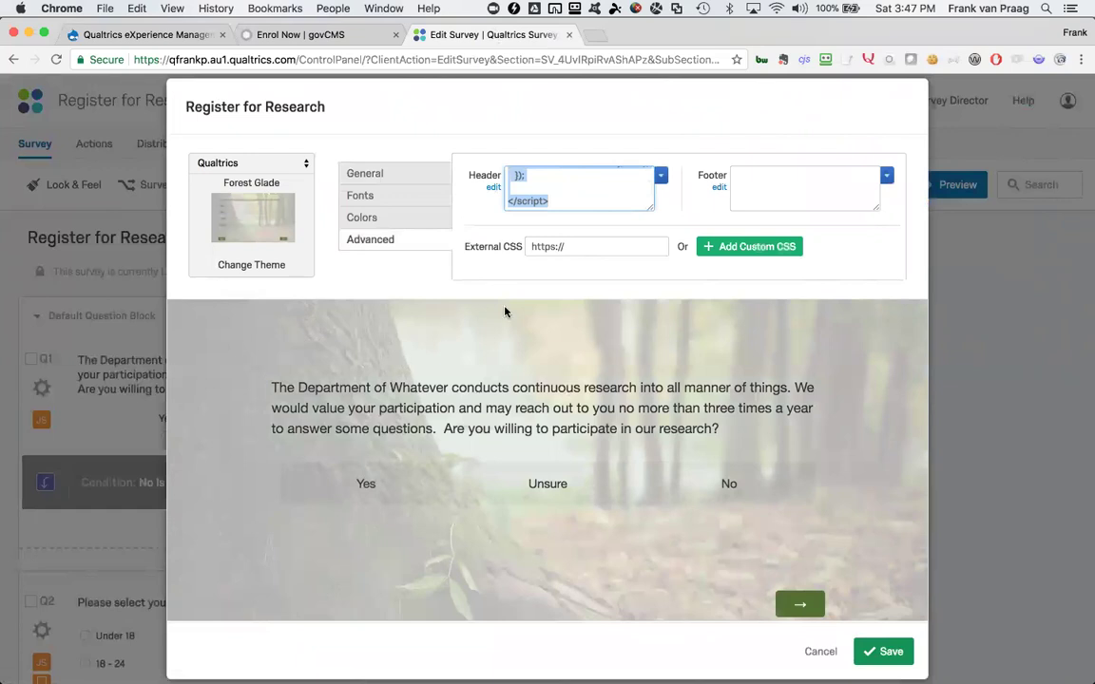
{"action": "left_click", "coordinate": [385, 494]}
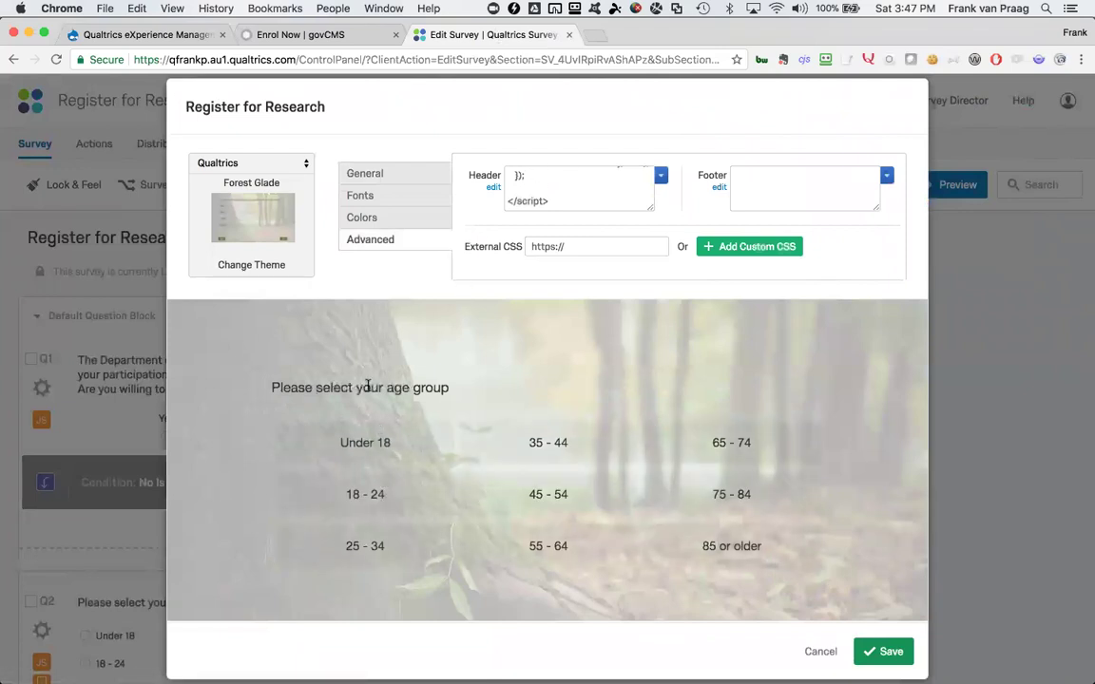
{"action": "left_click", "coordinate": [552, 187]}
{"action": "key", "text": "super+a"}
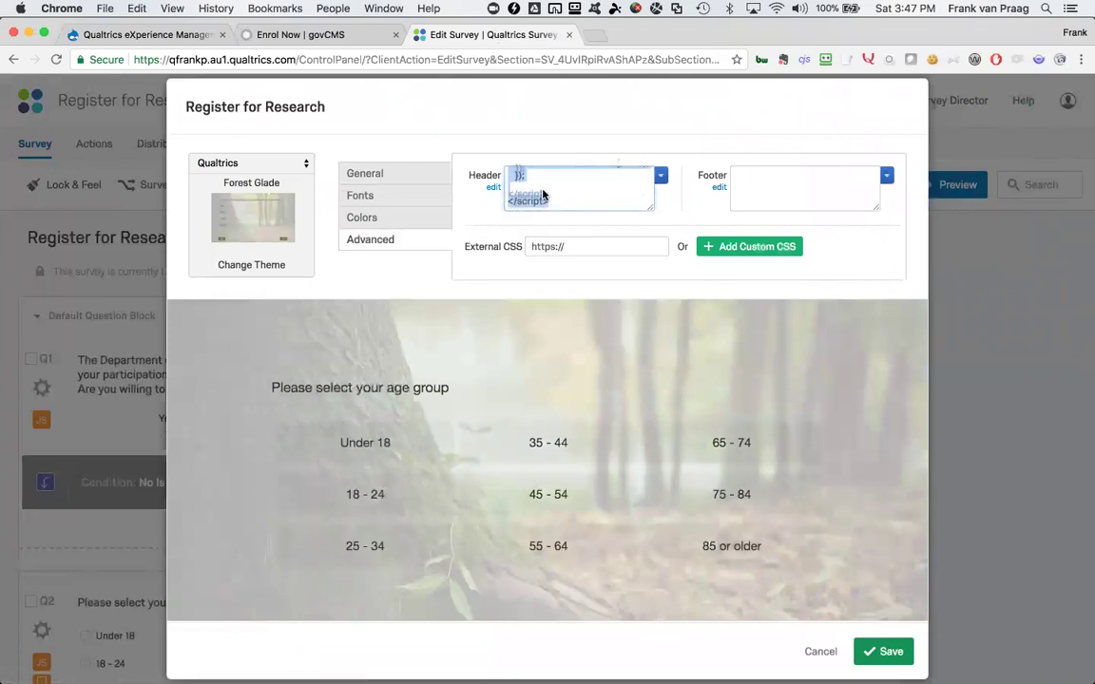
{"action": "key", "text": "super+v"}
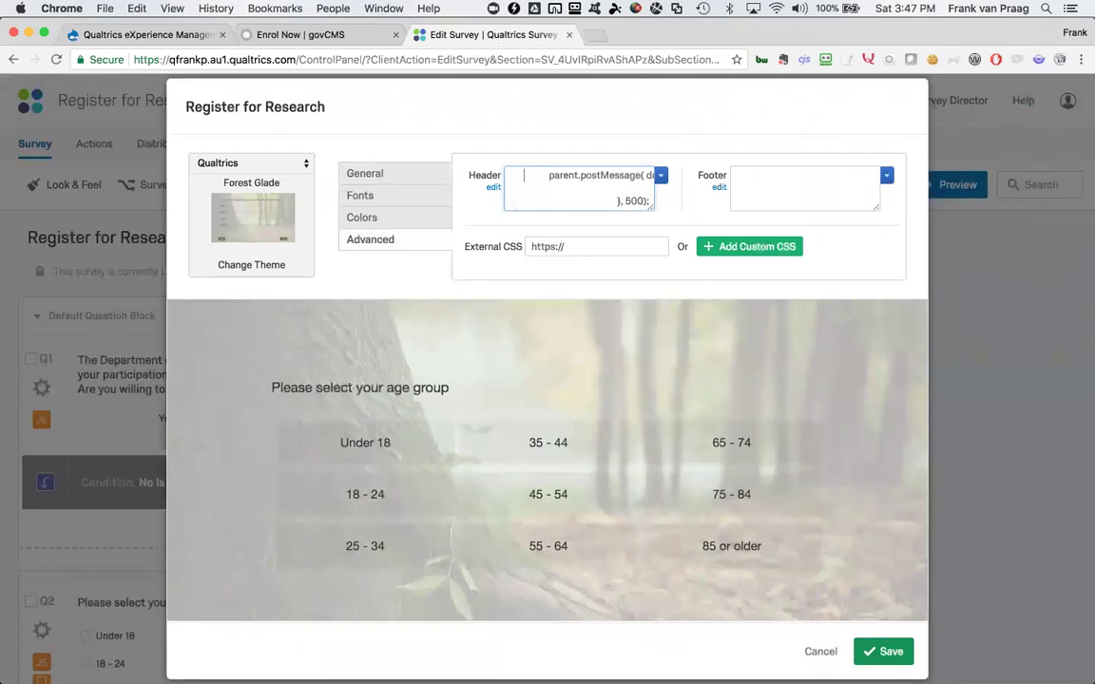
Check the header's scrollHeight code, cancel without saving, and return to govCMS
{"action": "scroll", "coordinate": [578, 176], "scroll_direction": "right", "scroll_amount": 3}
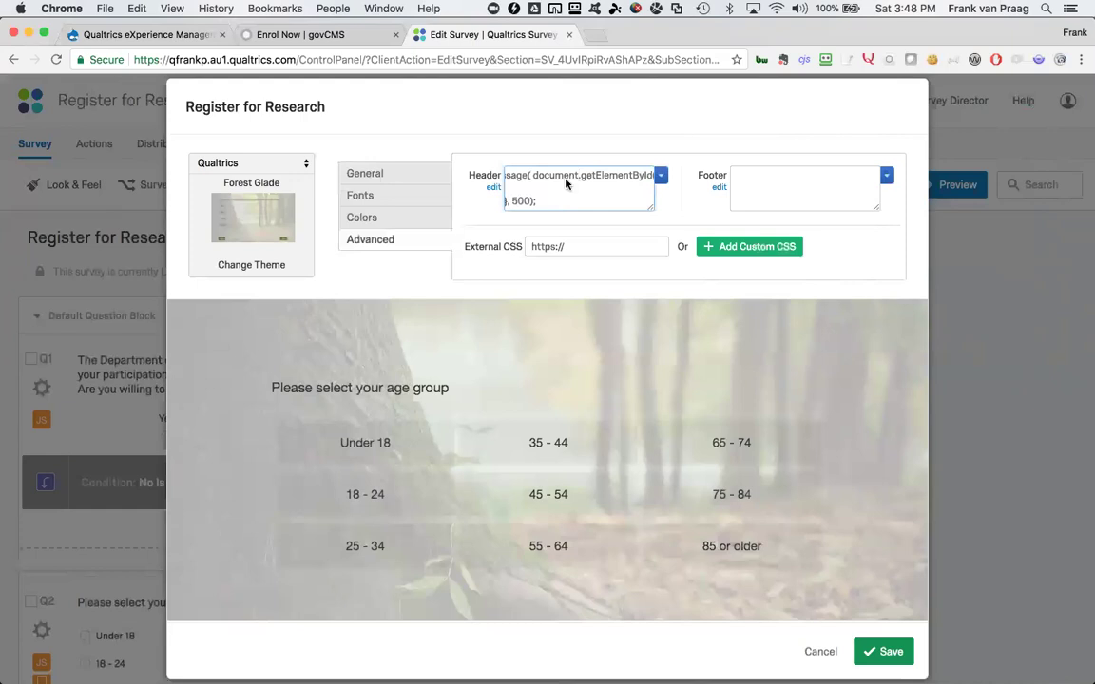
{"action": "scroll", "coordinate": [566, 183], "scroll_direction": "right", "scroll_amount": 3}
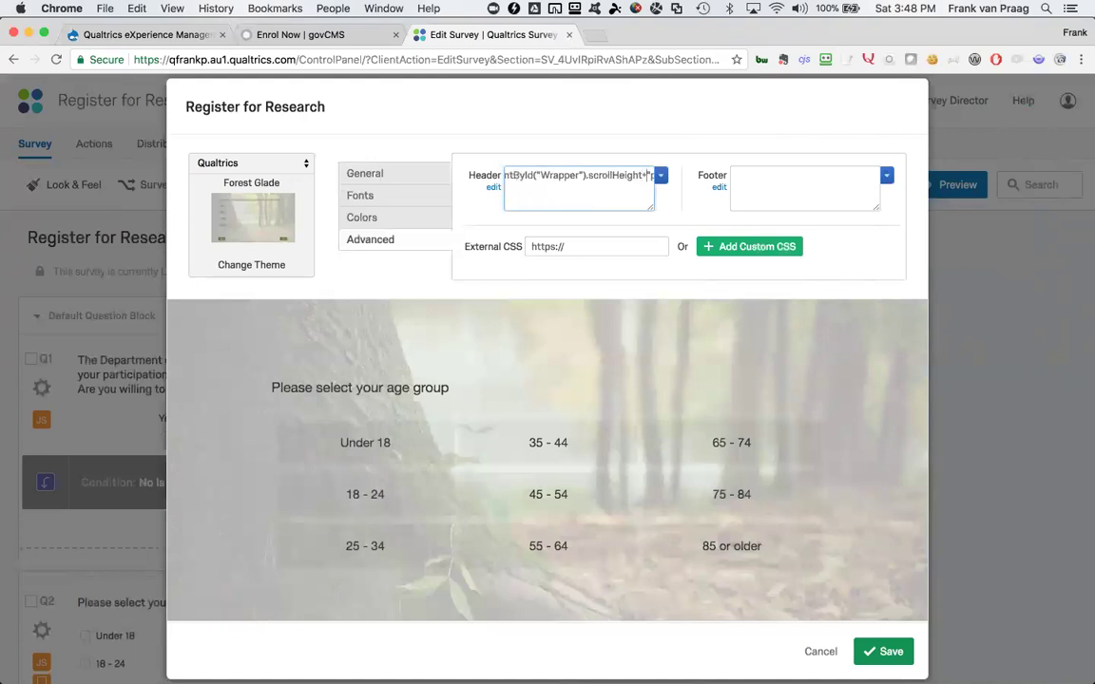
{"action": "double_click", "coordinate": [620, 176]}
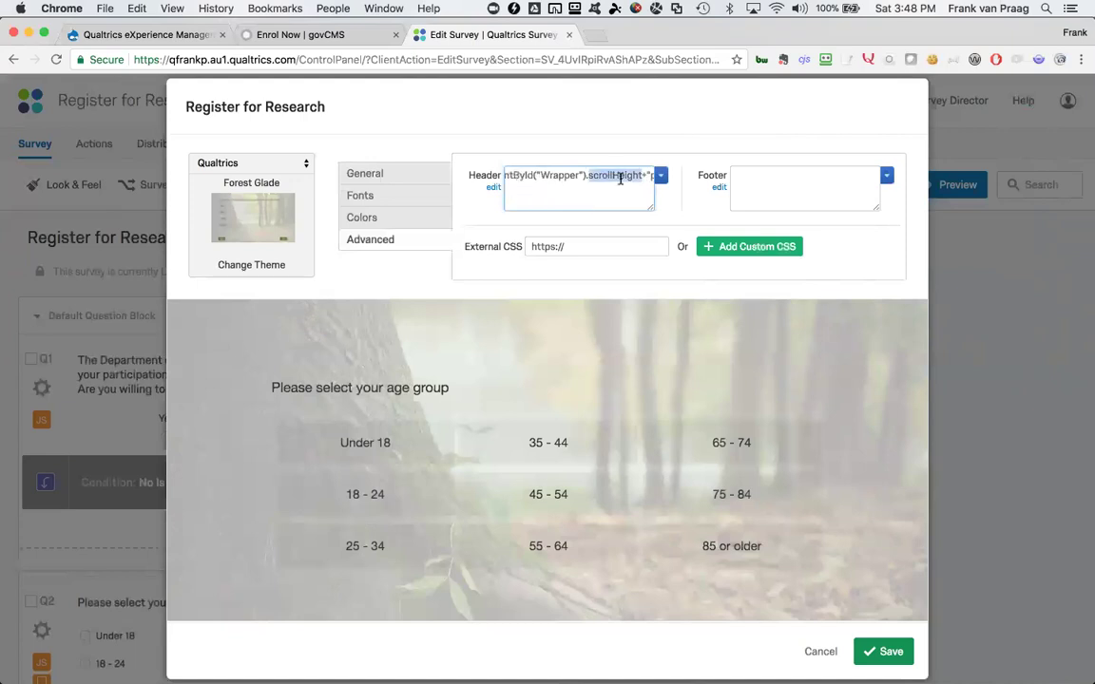
{"action": "left_click", "coordinate": [634, 176]}
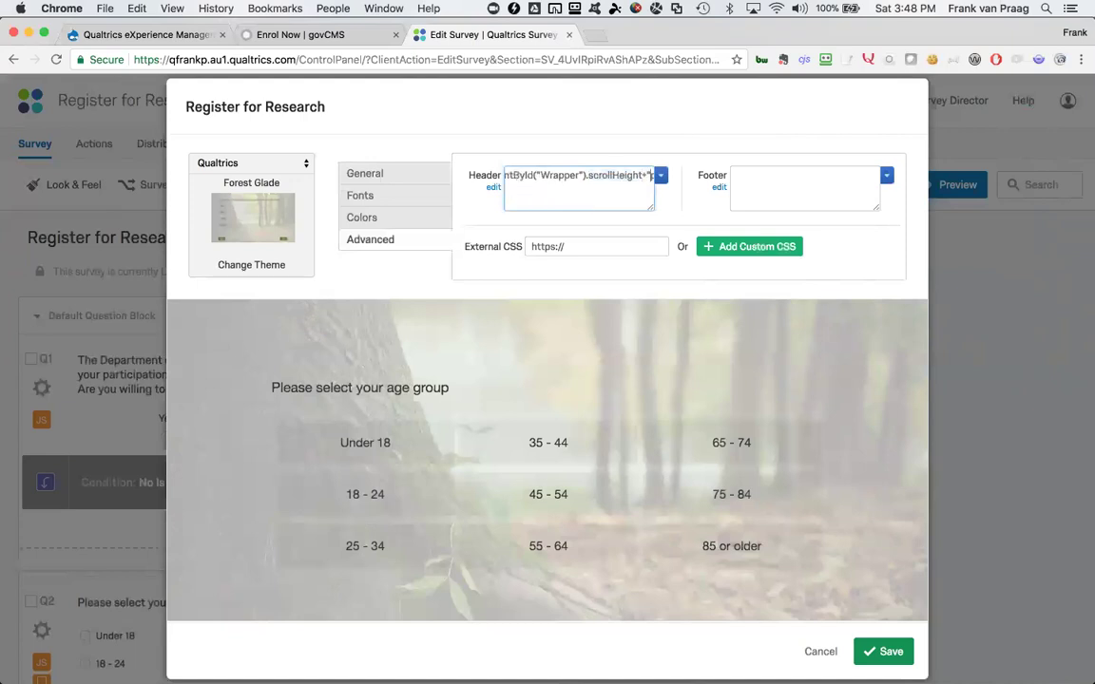
{"action": "scroll", "coordinate": [577, 177], "scroll_direction": "right", "scroll_amount": 2}
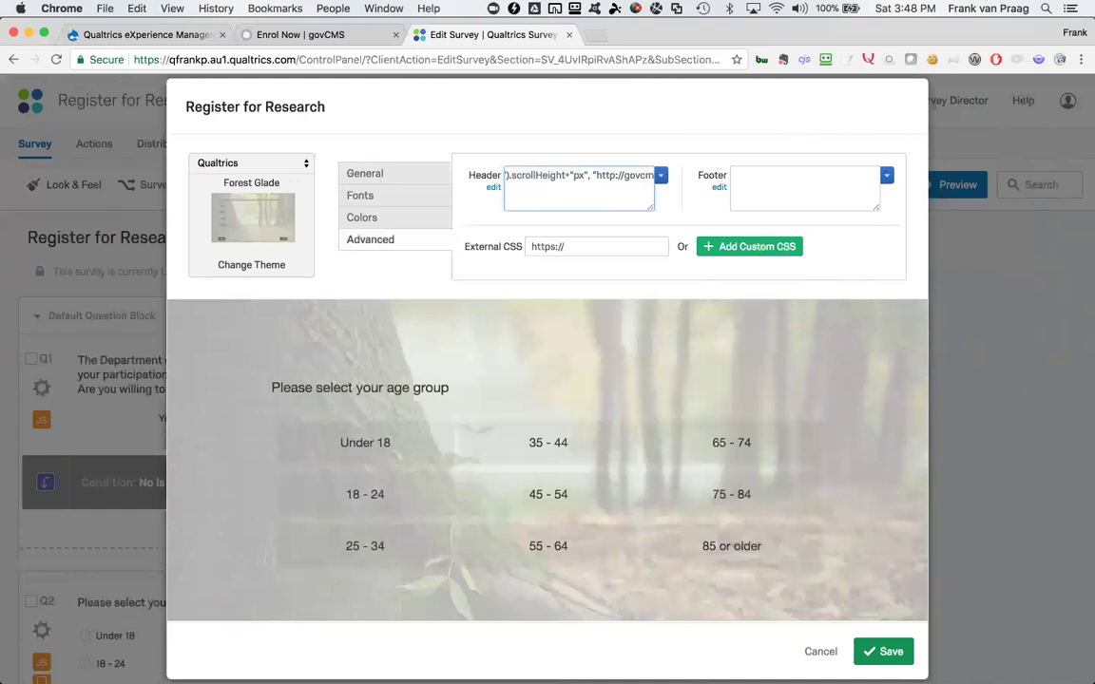
{"action": "left_click", "coordinate": [820, 651]}
{"action": "left_click", "coordinate": [313, 34]}
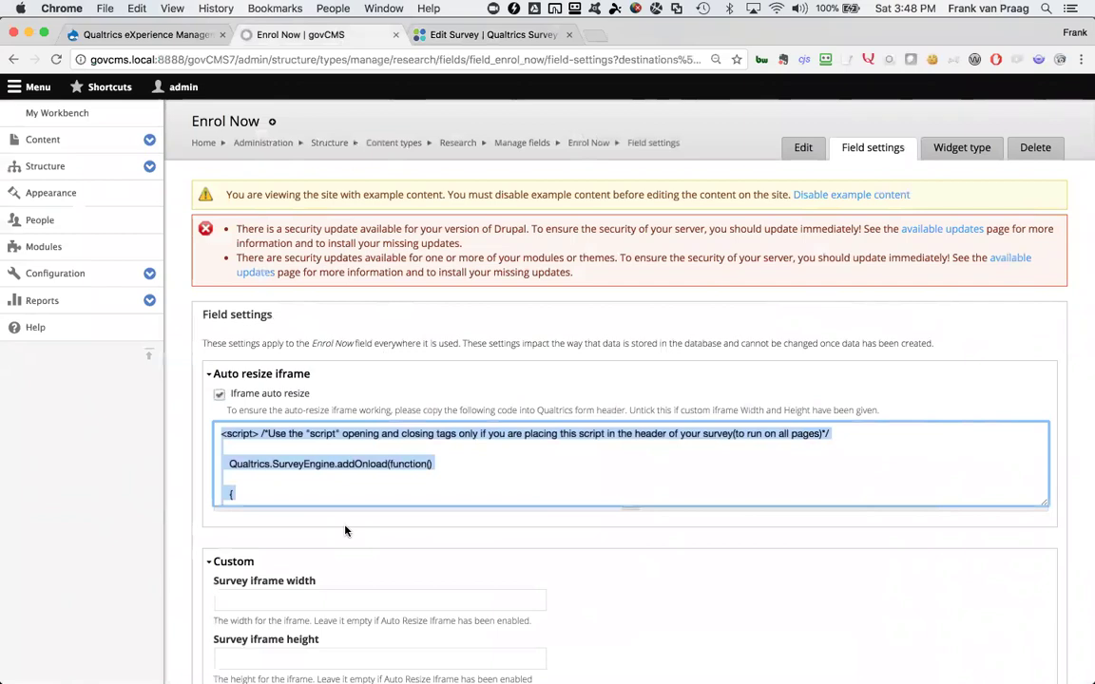
Save the Enrol Now field settings with iframe width and height left empty
{"action": "scroll", "coordinate": [345, 570], "scroll_direction": "down", "scroll_amount": 3}
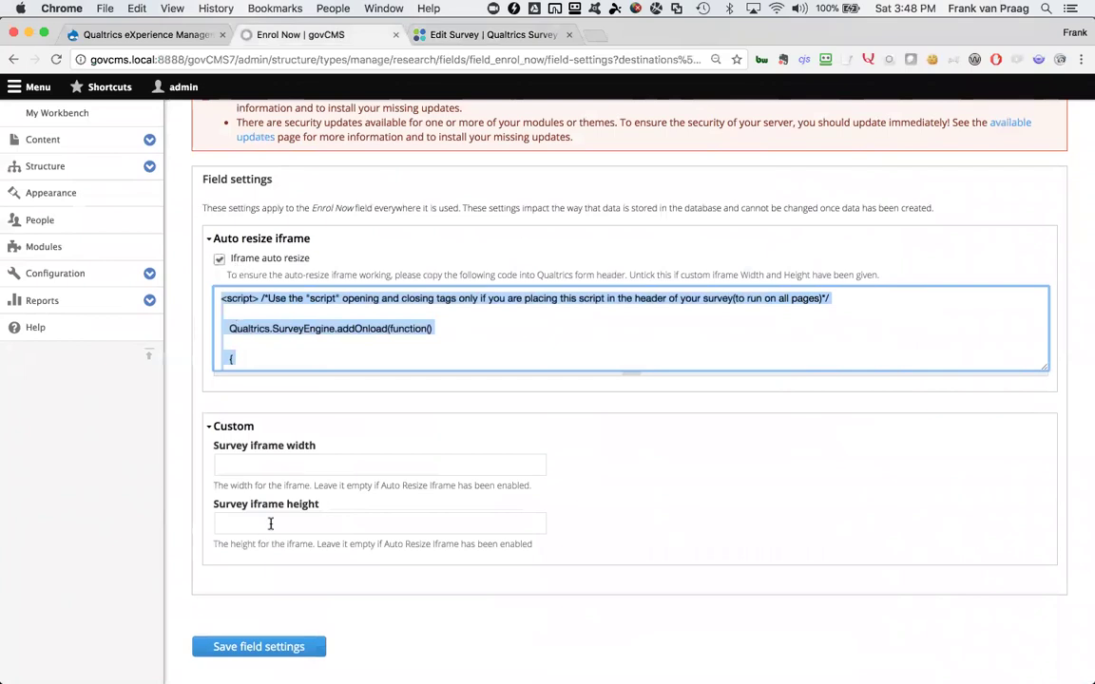
{"action": "left_click", "coordinate": [274, 463]}
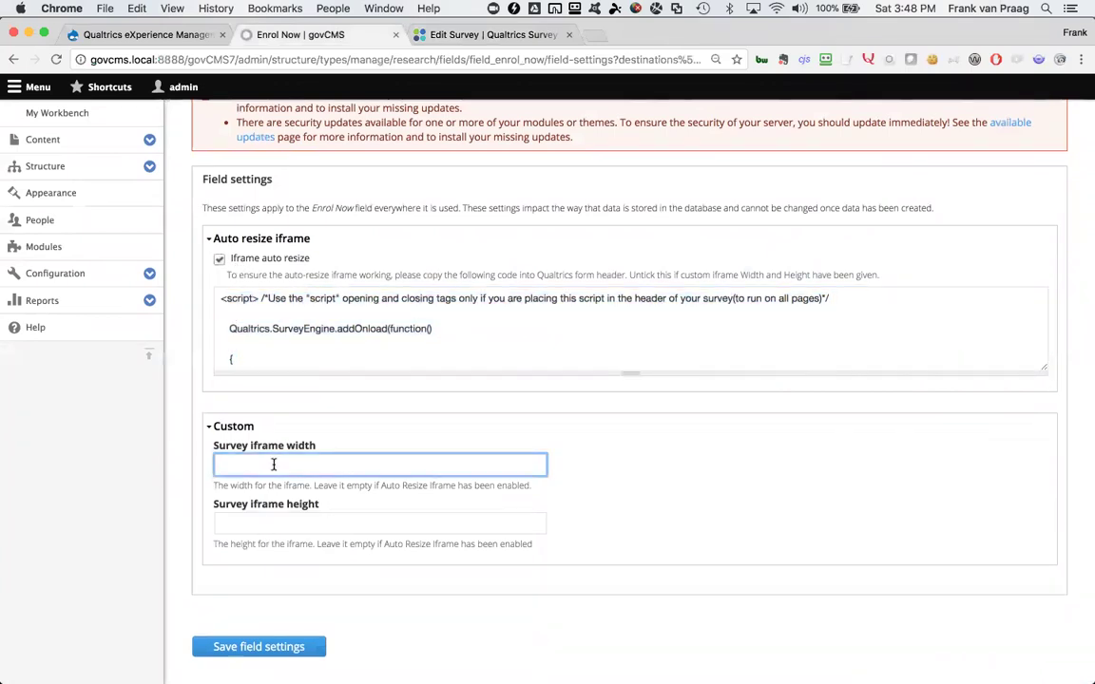
{"action": "left_click", "coordinate": [249, 650]}
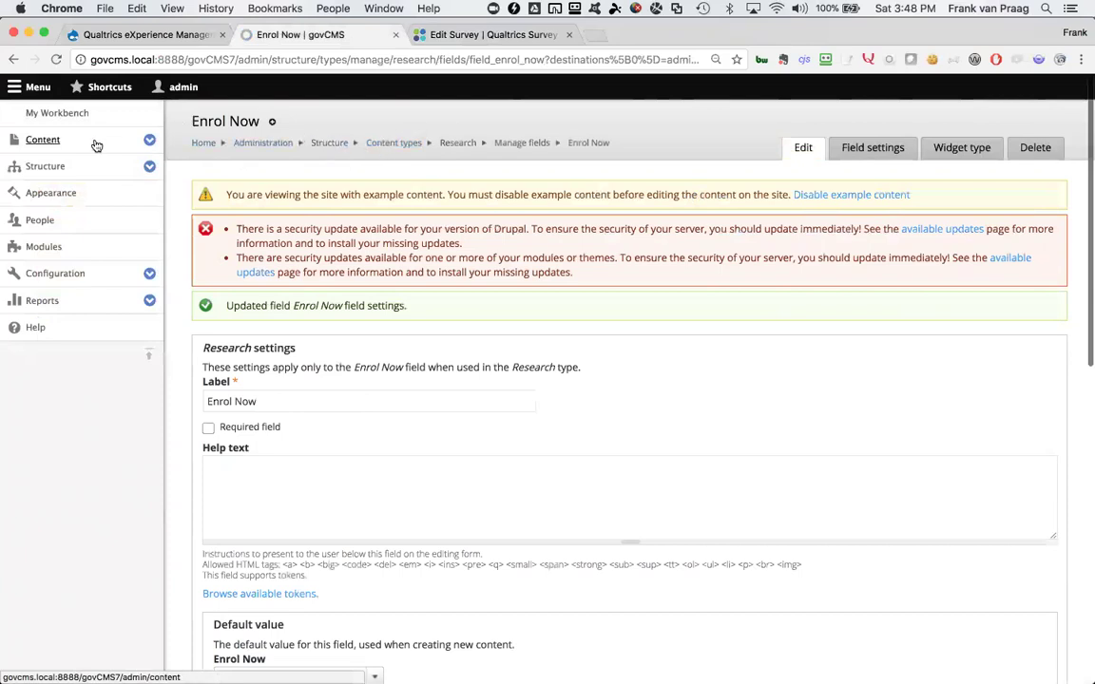
{"action": "left_click", "coordinate": [13, 140]}
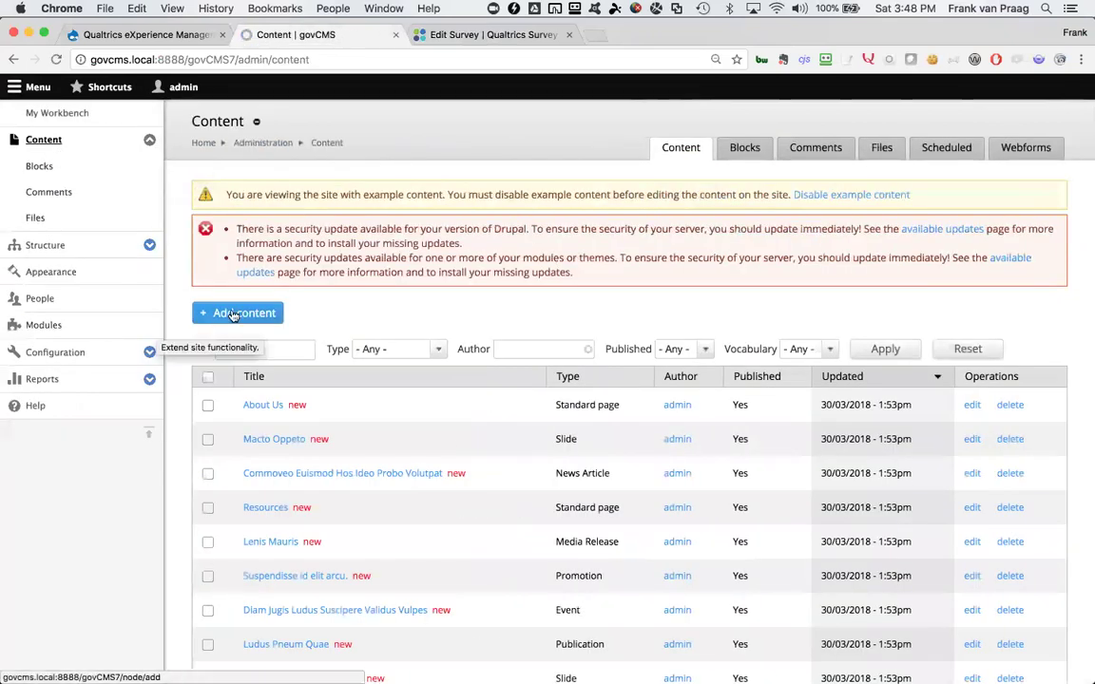
Create a Research page titled 'Enrolments Now Open - Participate in our Research' with a body inviting readers to join the panel
{"action": "left_click", "coordinate": [233, 315]}
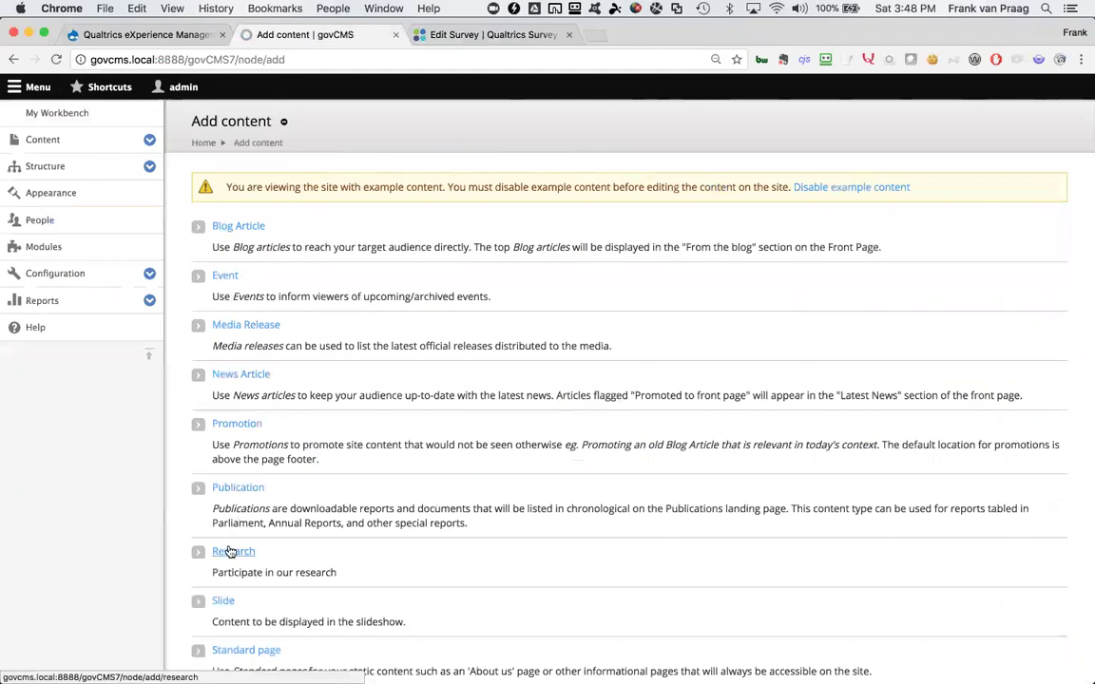
{"action": "left_click", "coordinate": [230, 552]}
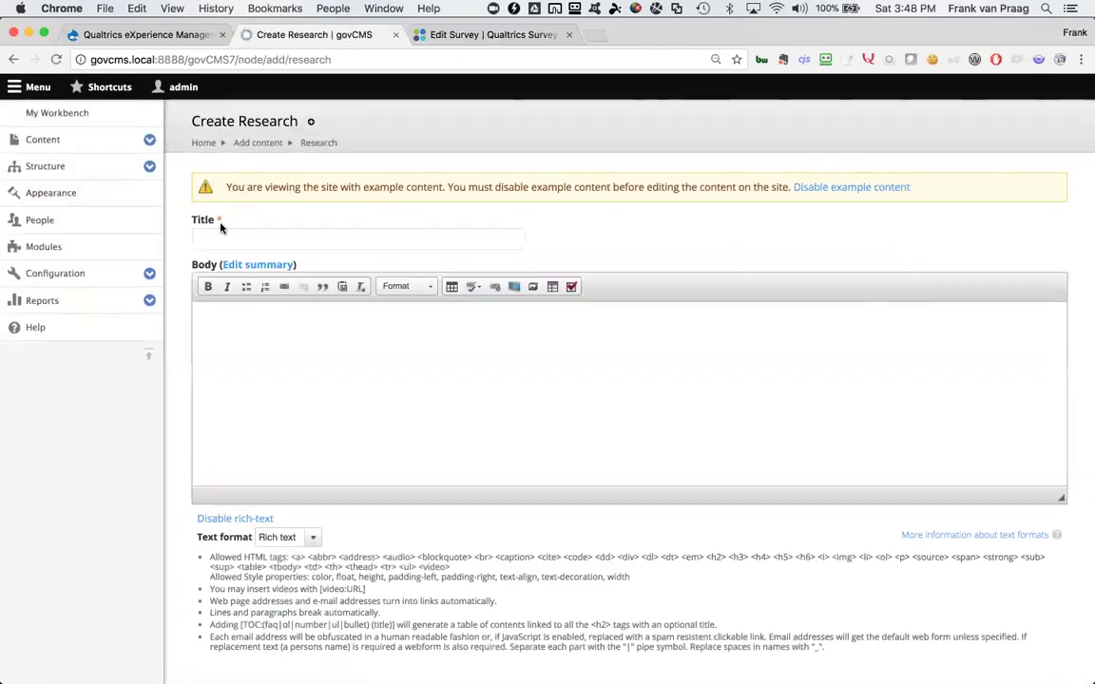
{"action": "left_click", "coordinate": [202, 222]}
{"action": "type", "text": "Enrolments "}
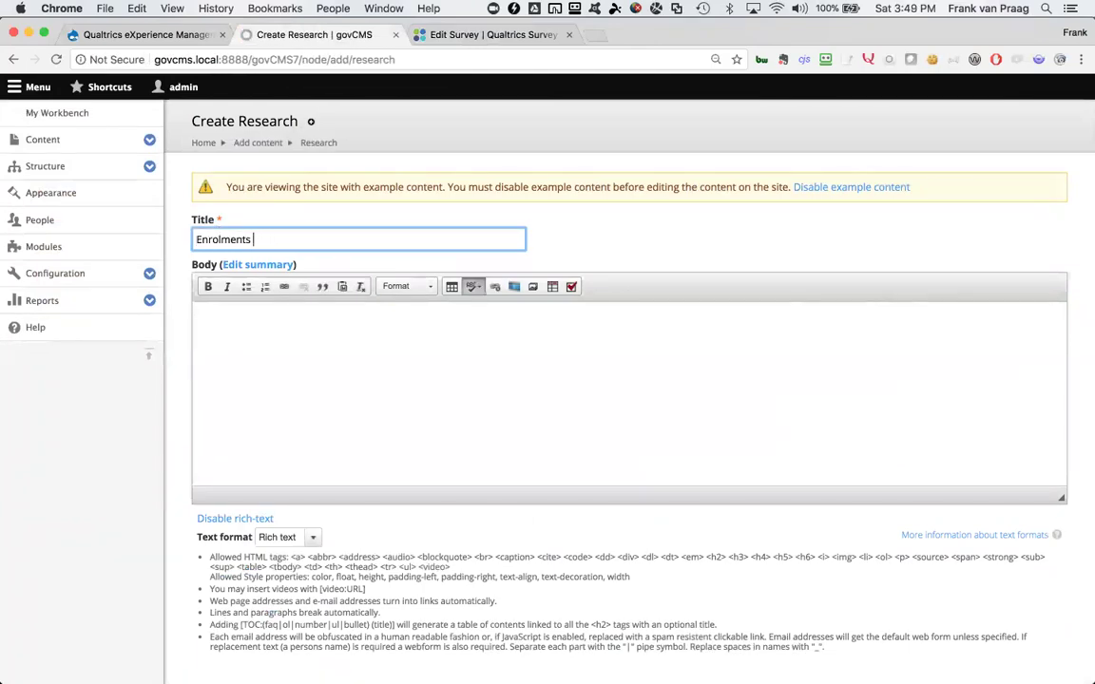
{"action": "type", "text": "now Now Open - Participate in our"}
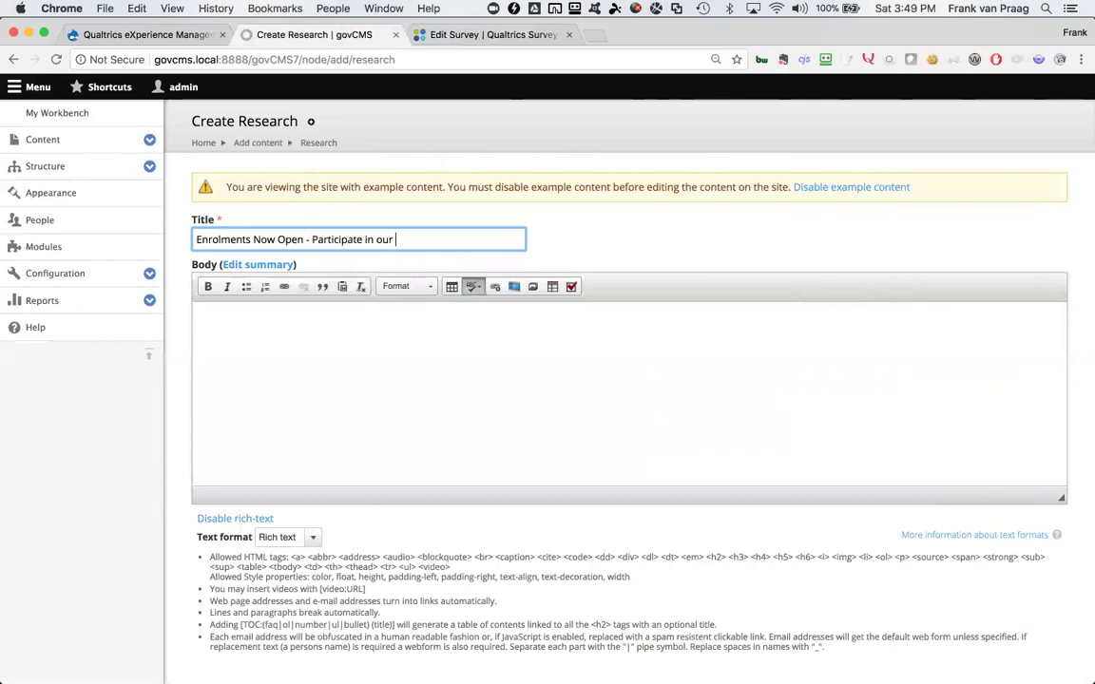
{"action": "type", "text": "esearch"}
{"action": "left_click", "coordinate": [244, 328]}
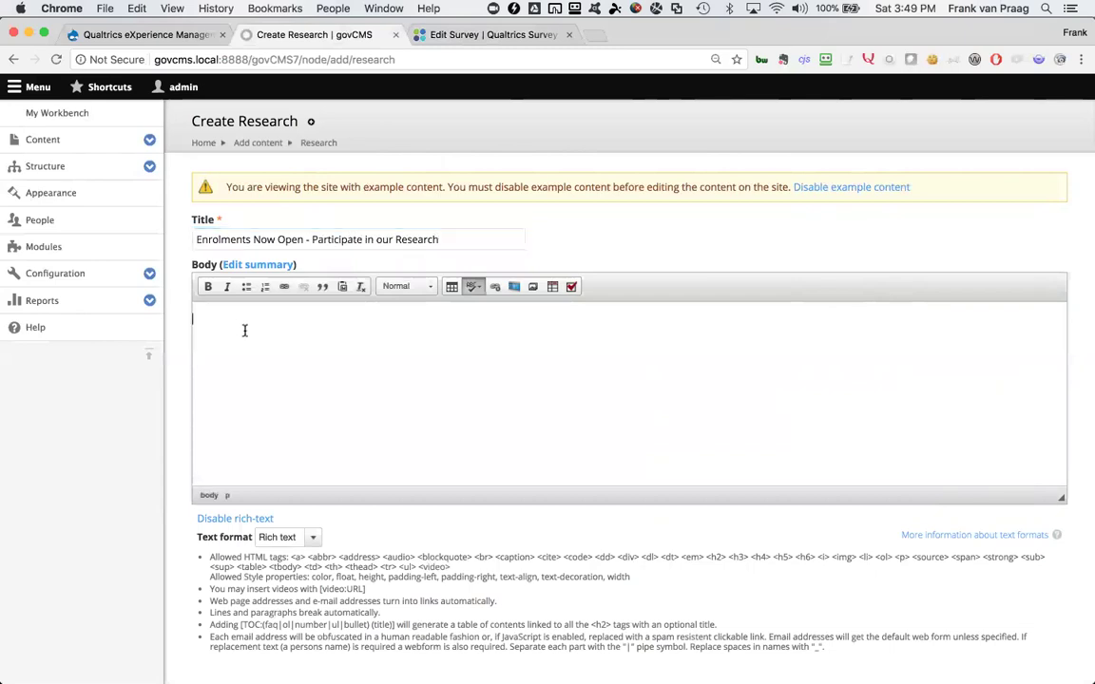
{"action": "type", "text": "Please join our panel of researchers. We will ask you qu"}
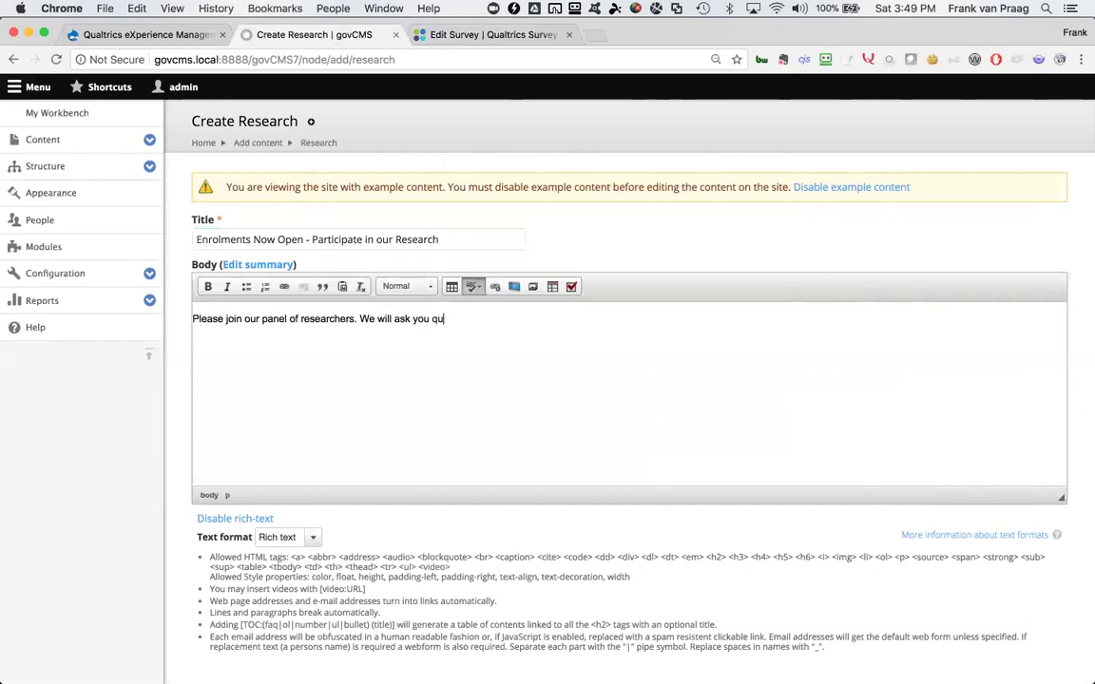
{"action": "type", "text": "estions throughout the "}
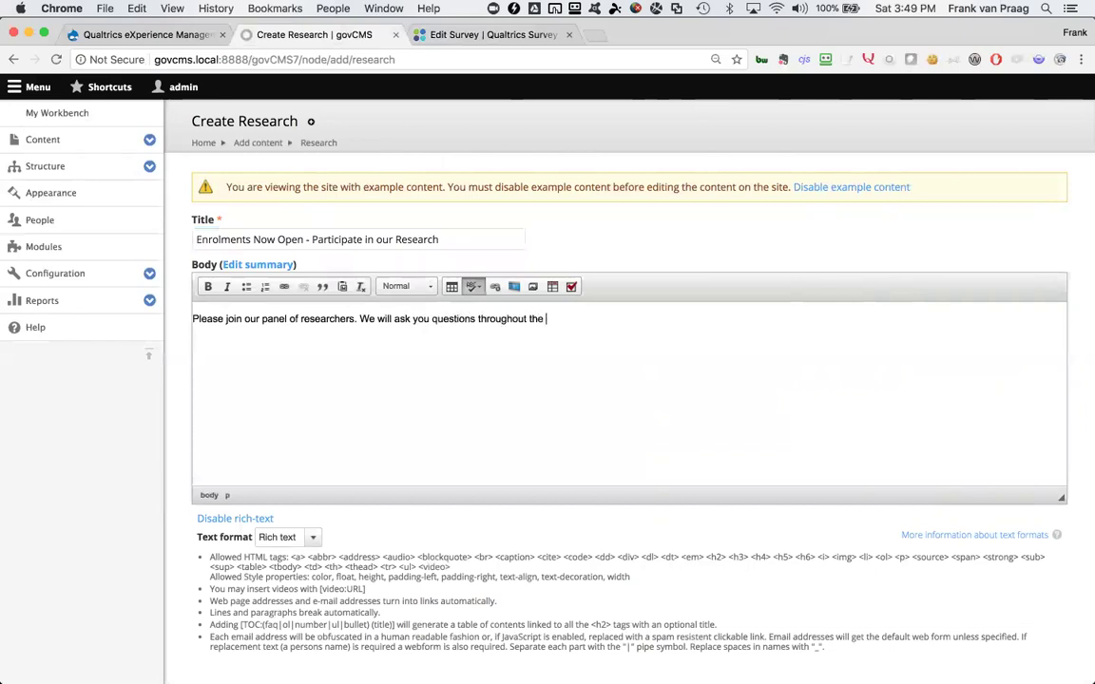
{"action": "type", "text": "year..."}
{"action": "scroll", "coordinate": [511, 386], "scroll_direction": "down", "scroll_amount": 5}
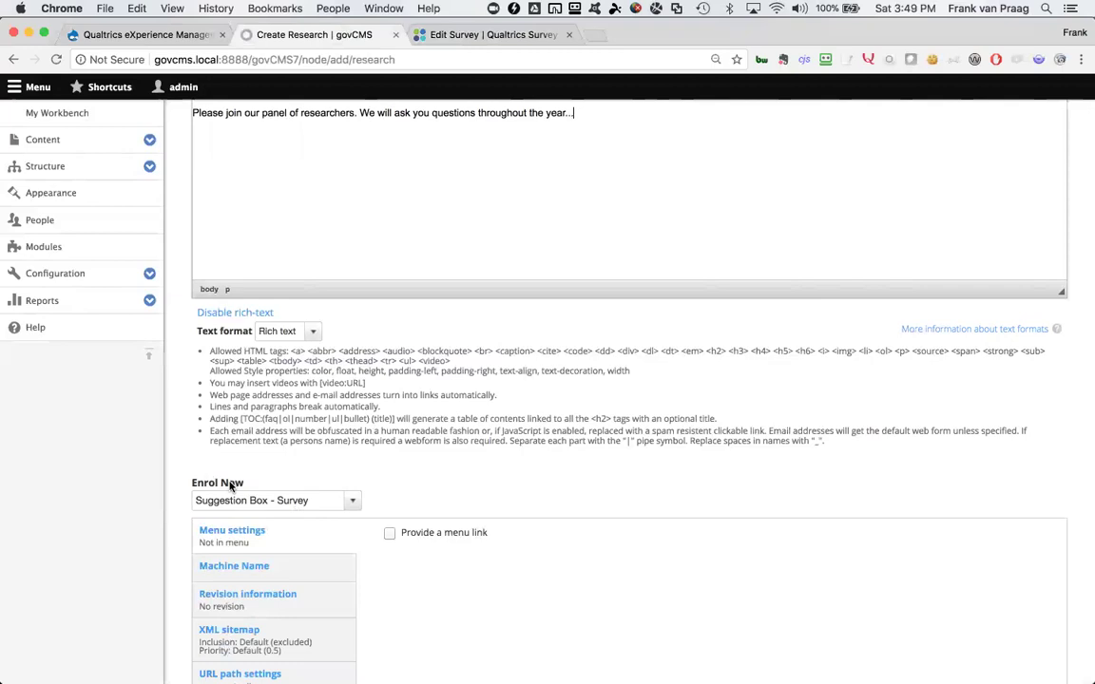
Choose the 'Register for Research' survey for the Enrol Now field
{"action": "scroll", "coordinate": [340, 346], "scroll_direction": "up", "scroll_amount": 5}
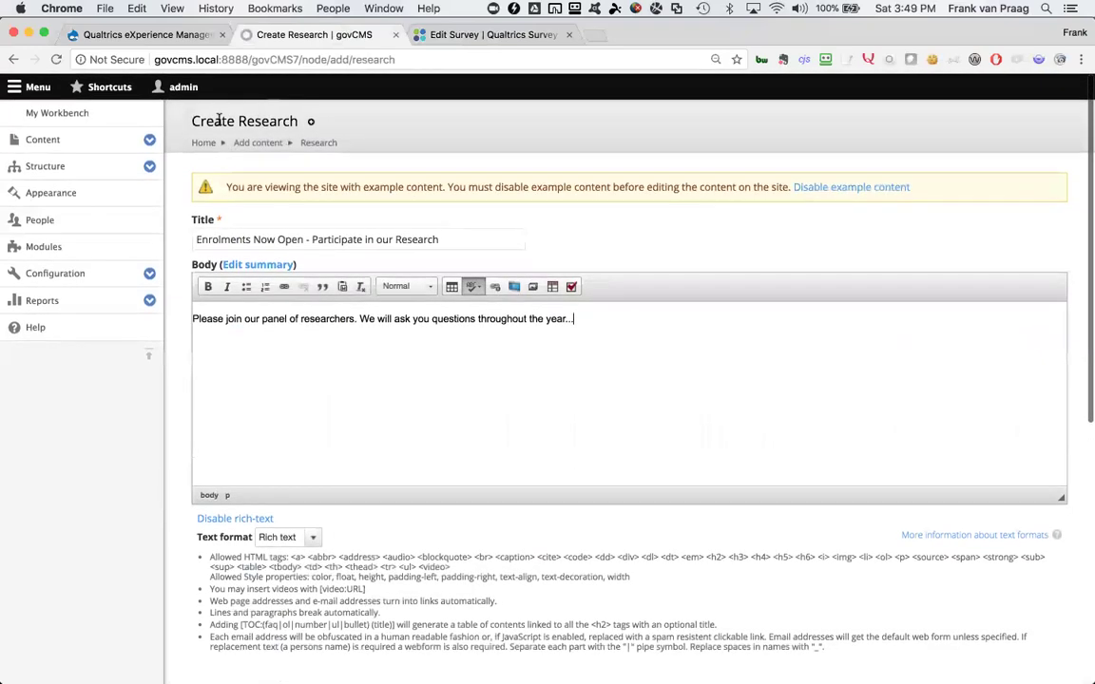
{"action": "scroll", "coordinate": [302, 386], "scroll_direction": "down", "scroll_amount": 3}
{"action": "scroll", "coordinate": [303, 389], "scroll_direction": "down", "scroll_amount": 3}
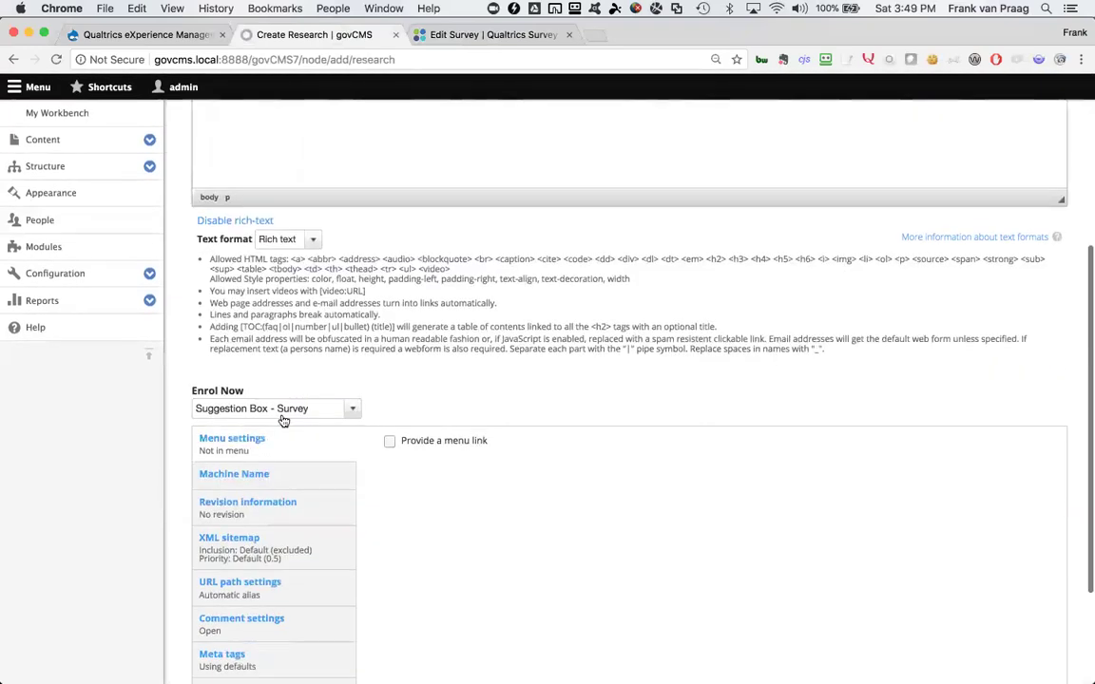
{"action": "left_click", "coordinate": [282, 411]}
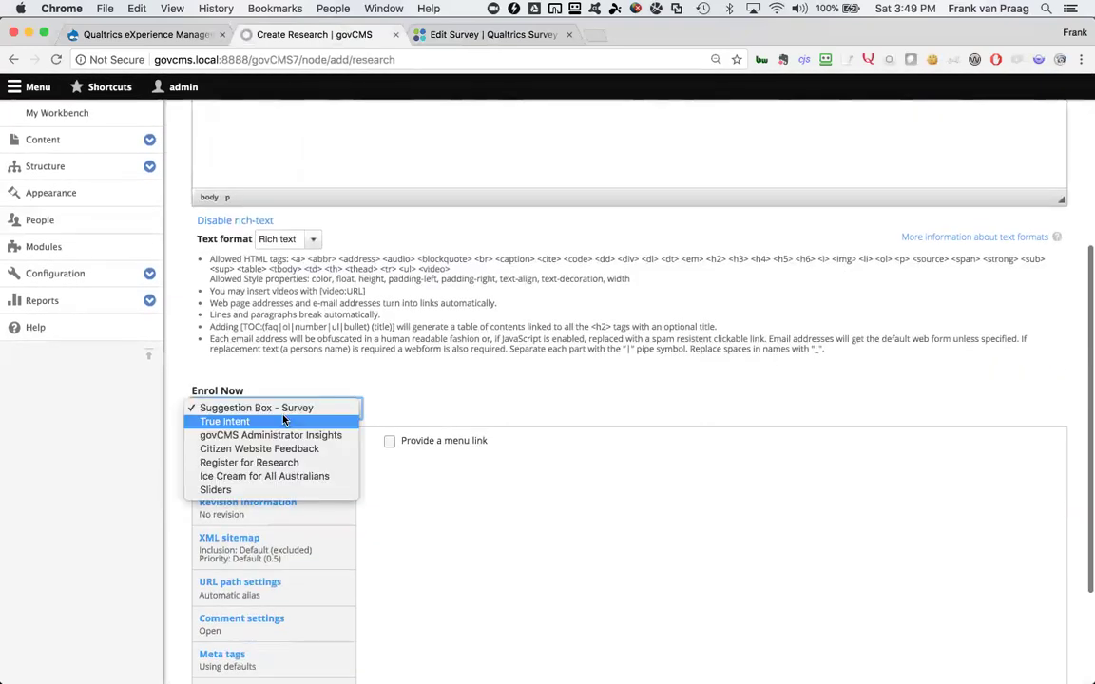
{"action": "left_click", "coordinate": [272, 464]}
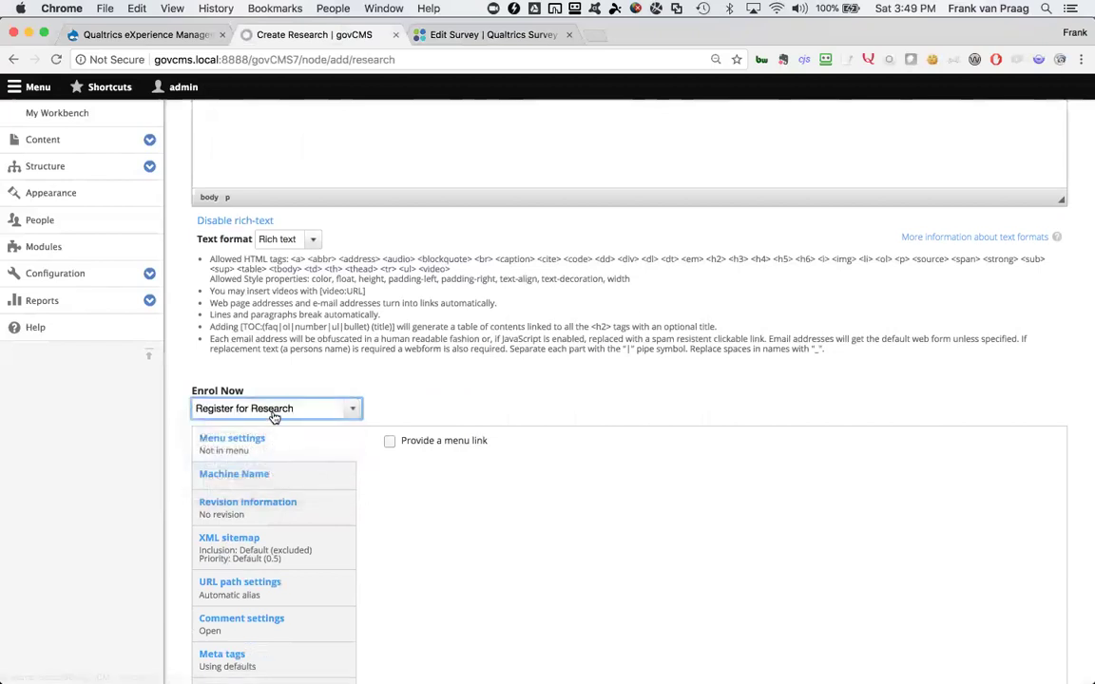
Give the page a menu link titled 'Research'
{"action": "scroll", "coordinate": [450, 526], "scroll_direction": "down", "scroll_amount": 4}
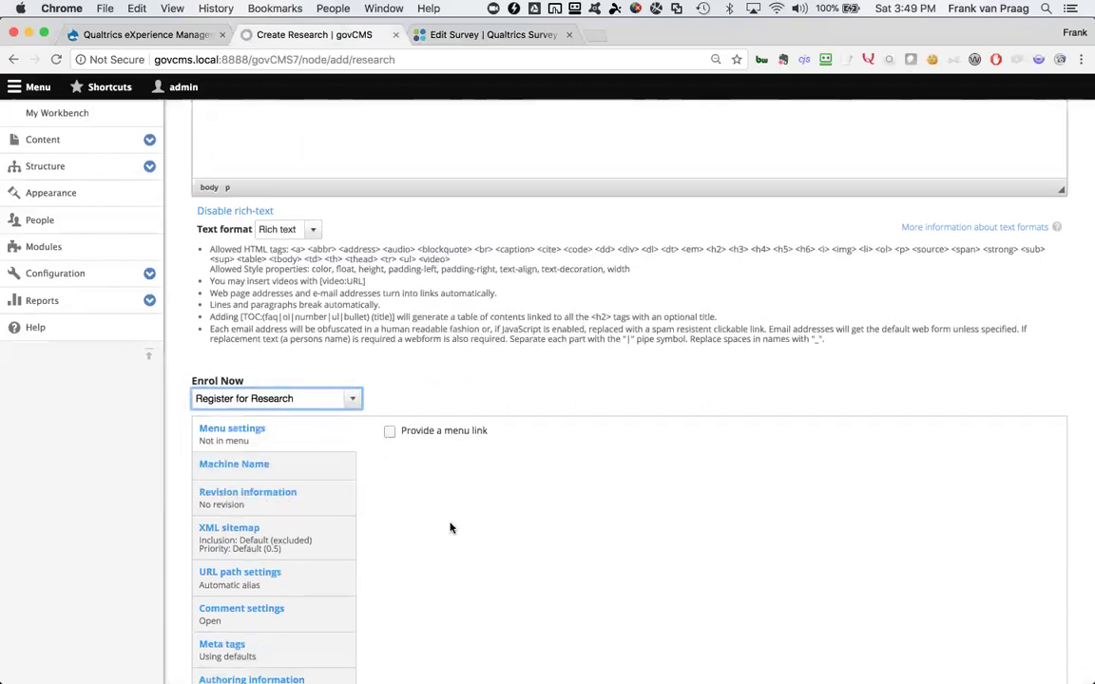
{"action": "left_click", "coordinate": [245, 572]}
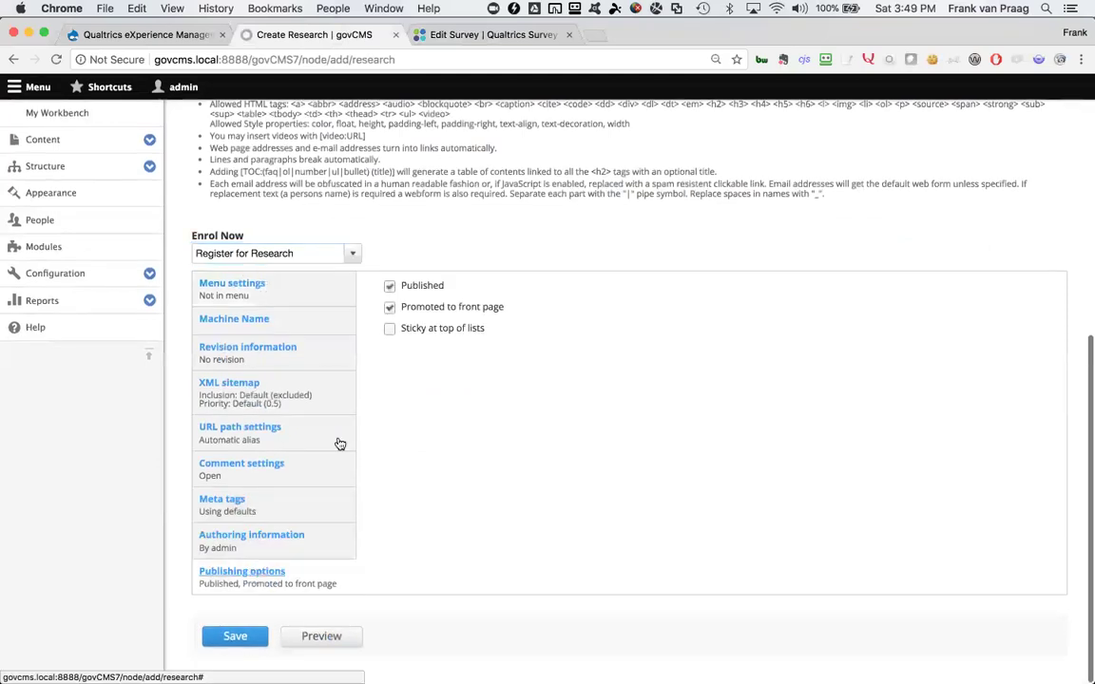
{"action": "left_click", "coordinate": [250, 544]}
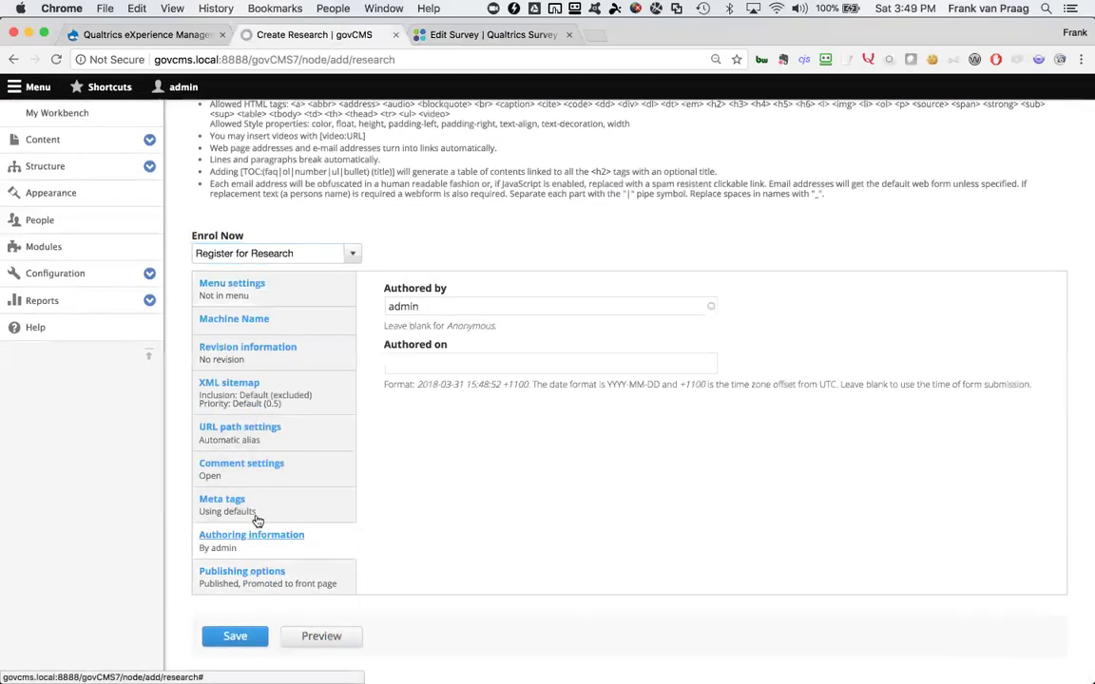
{"action": "left_click", "coordinate": [269, 478]}
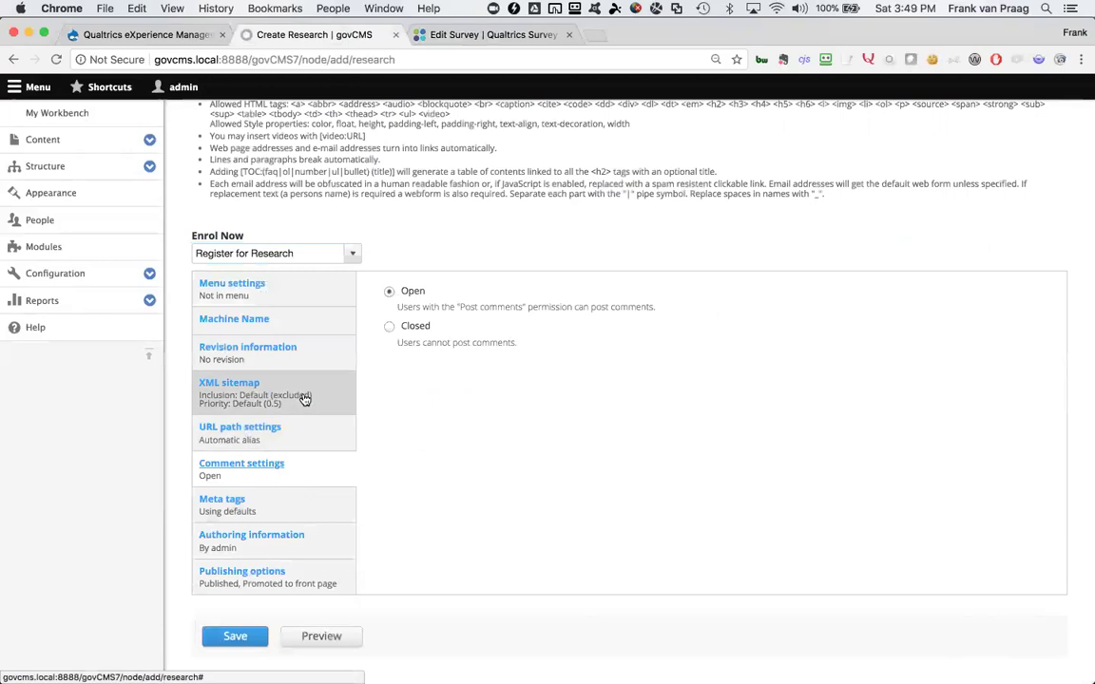
{"action": "left_click", "coordinate": [310, 351]}
{"action": "left_click", "coordinate": [315, 318]}
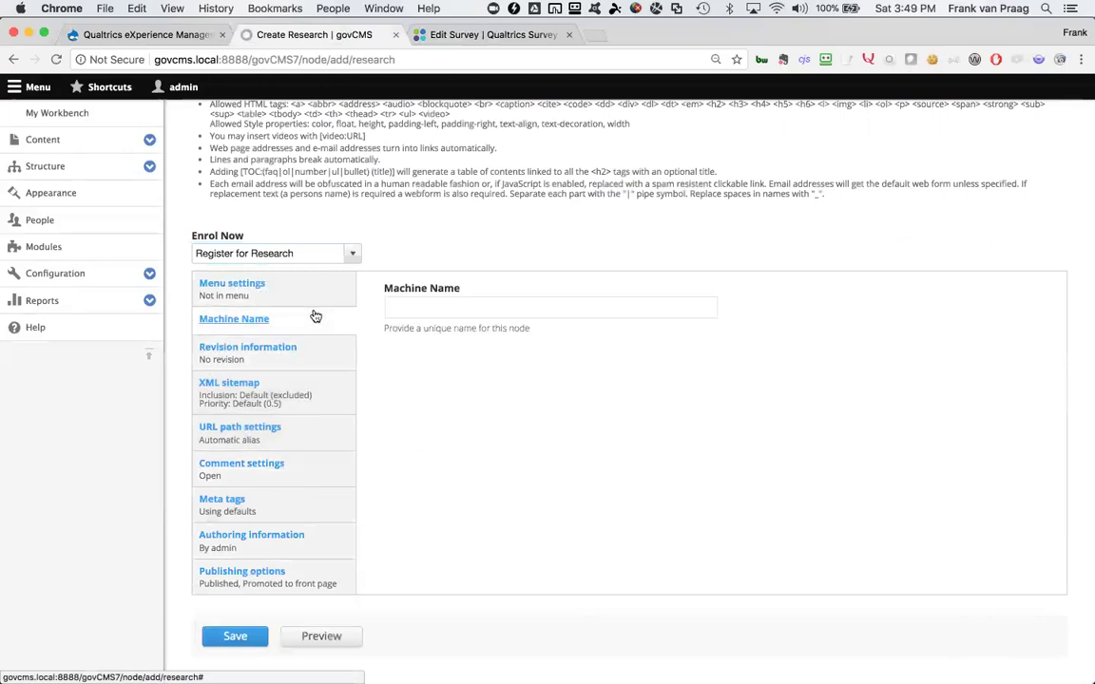
{"action": "left_click", "coordinate": [308, 288]}
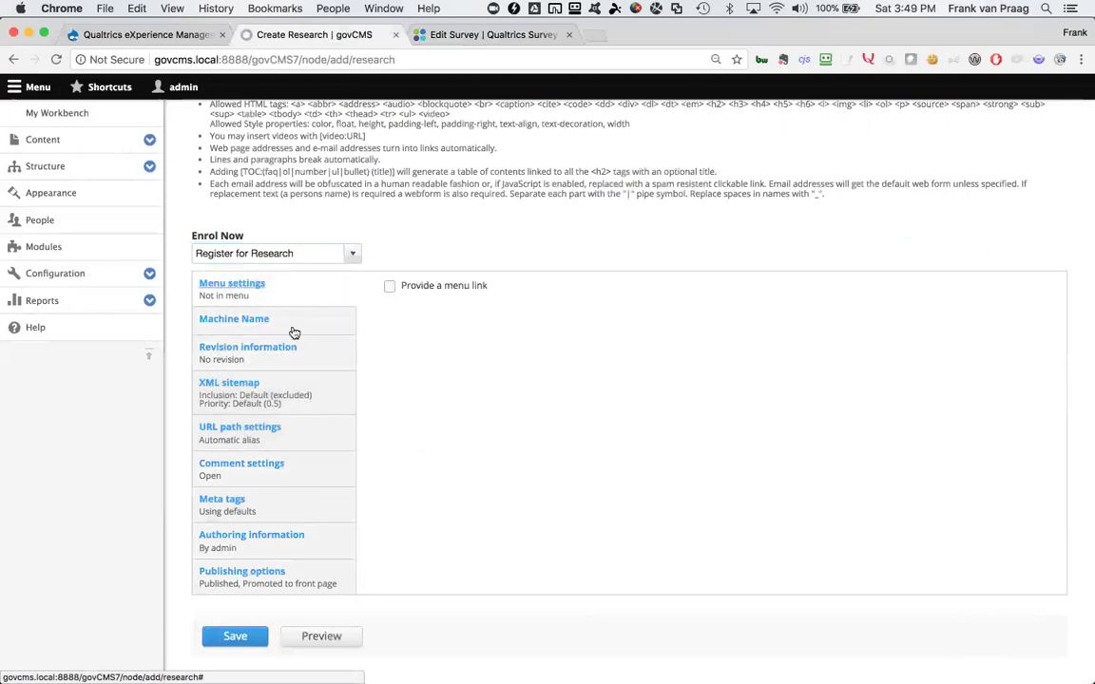
{"action": "left_click", "coordinate": [390, 286]}
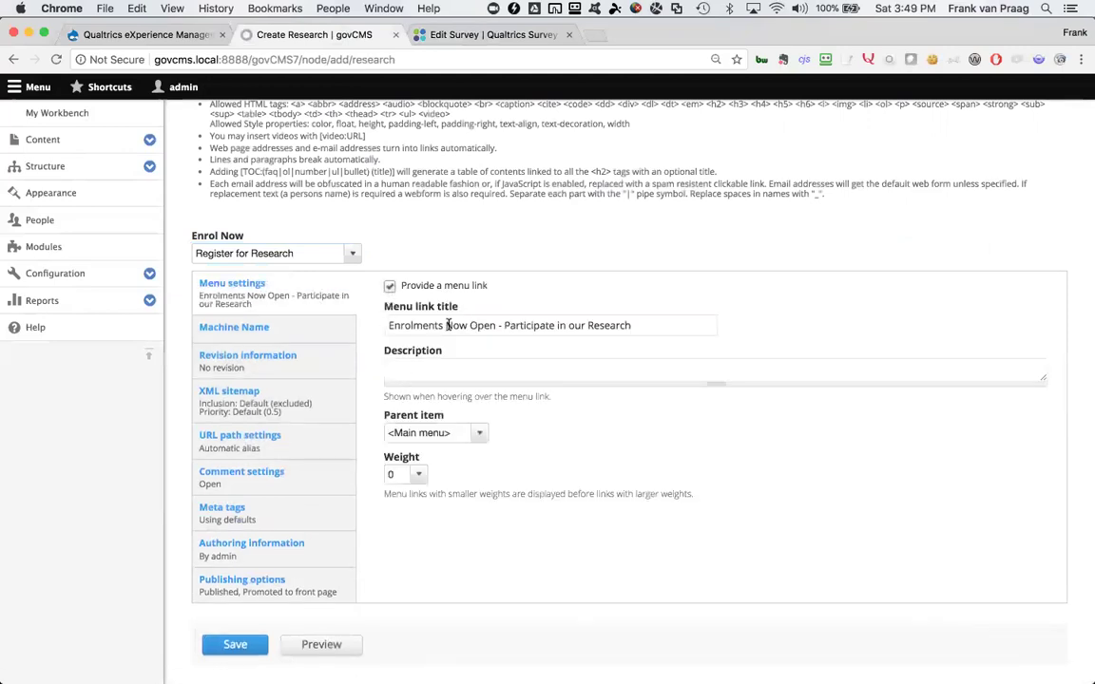
{"action": "left_click_drag", "start_coordinate": [388, 325], "coordinate": [586, 326]}
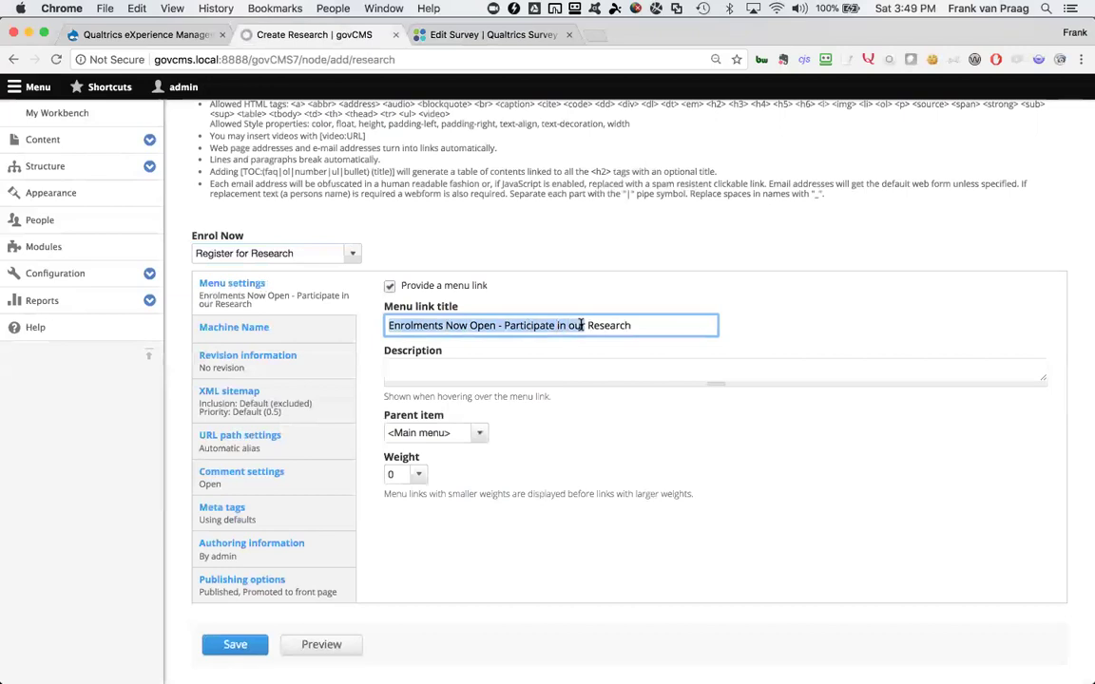
{"action": "key", "text": "BackSpace"}
{"action": "left_click", "coordinate": [586, 313]}
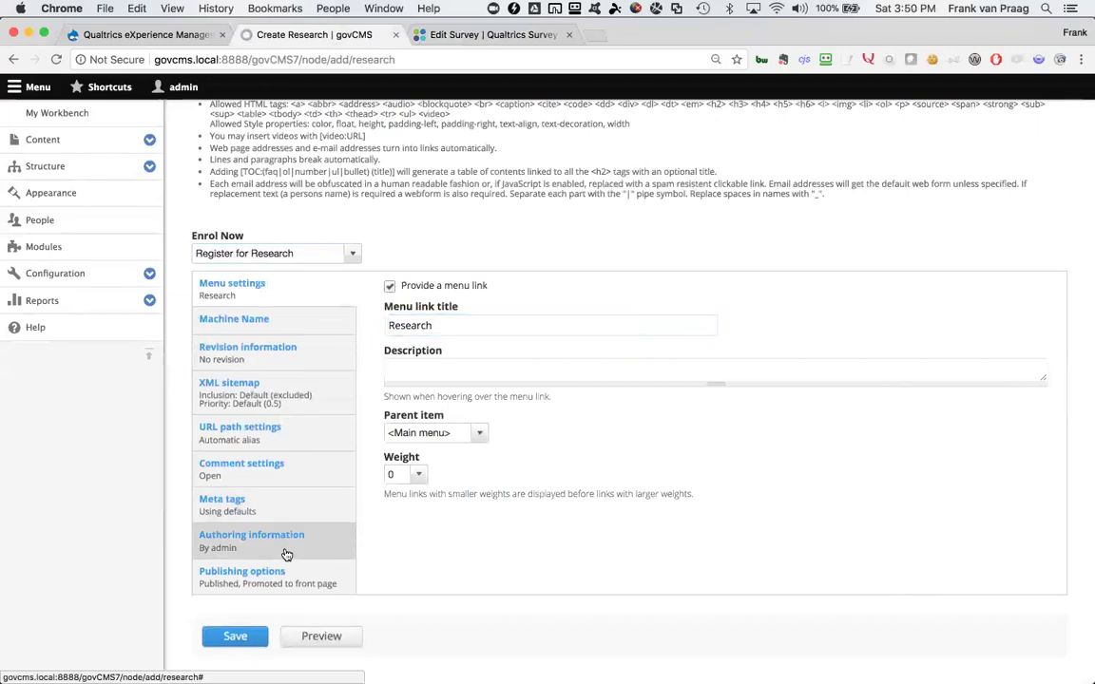
Set comments to Closed and save the Research page
{"action": "left_click", "coordinate": [272, 577]}
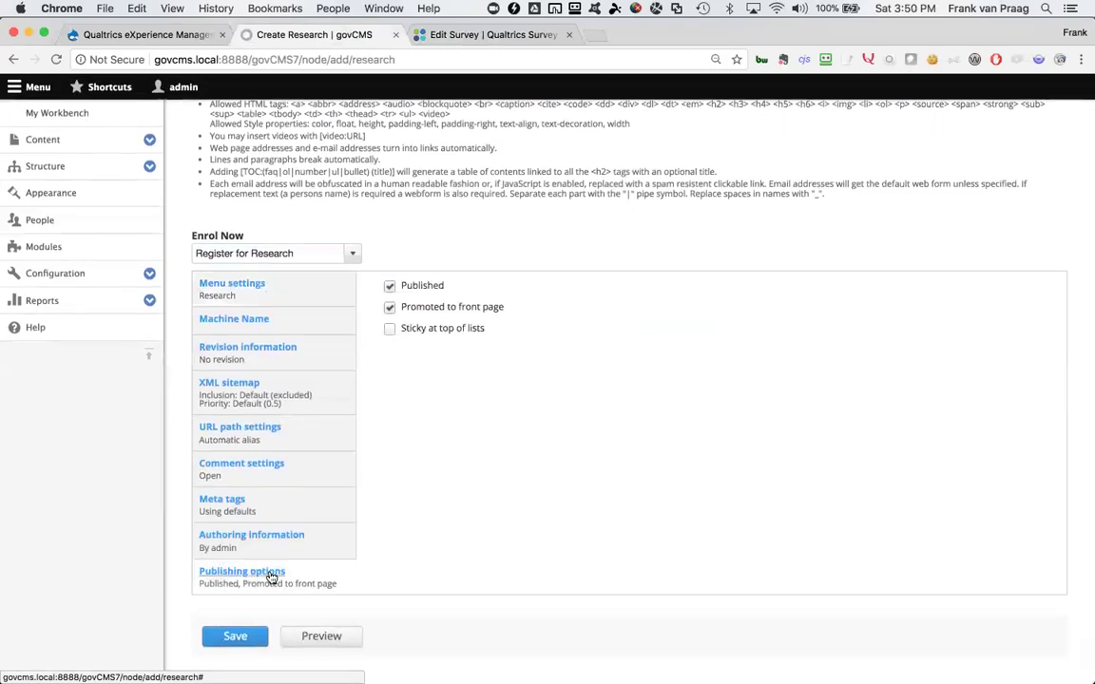
{"action": "left_click", "coordinate": [282, 509]}
{"action": "left_click", "coordinate": [289, 477]}
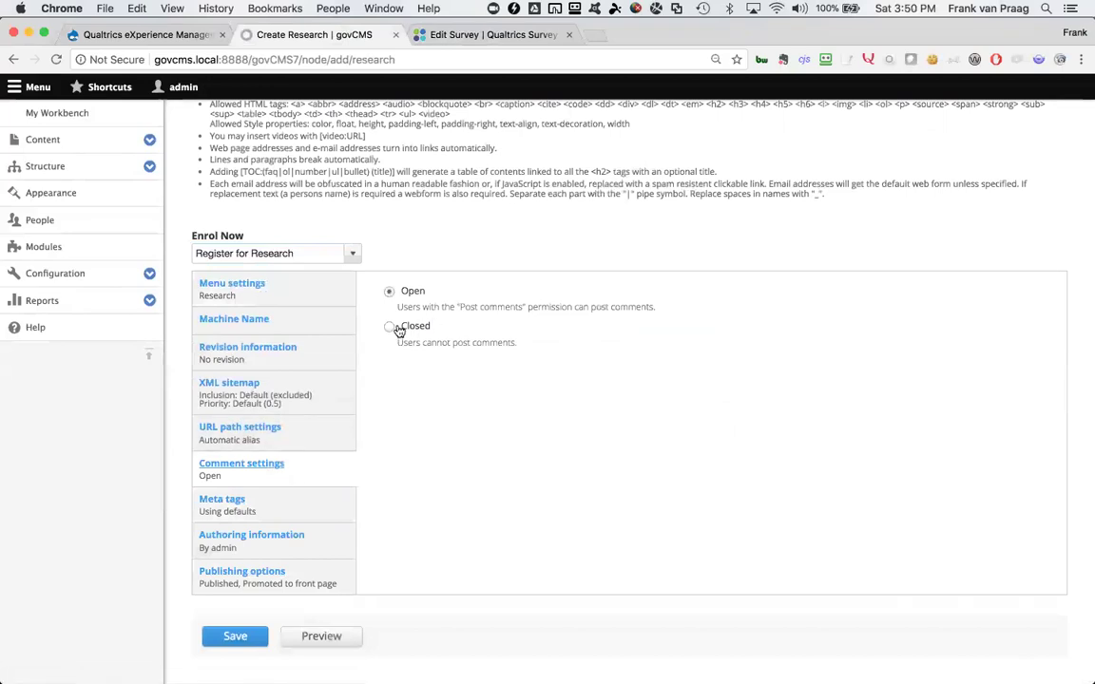
{"action": "left_click", "coordinate": [390, 326]}
{"action": "left_click", "coordinate": [290, 434]}
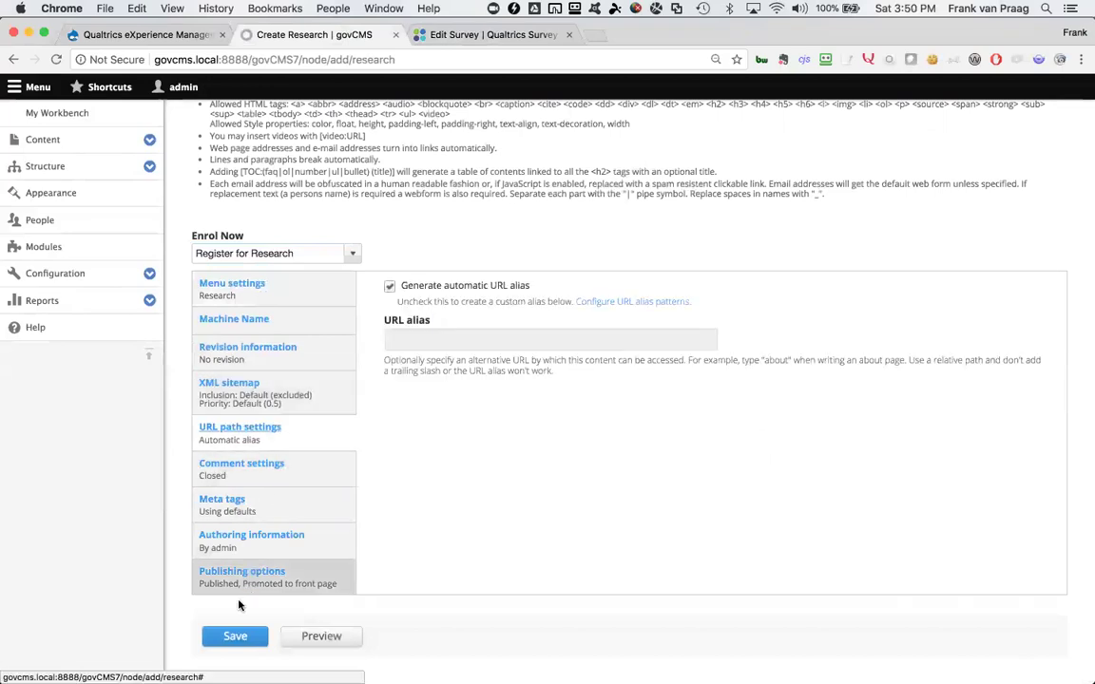
{"action": "left_click", "coordinate": [243, 639]}
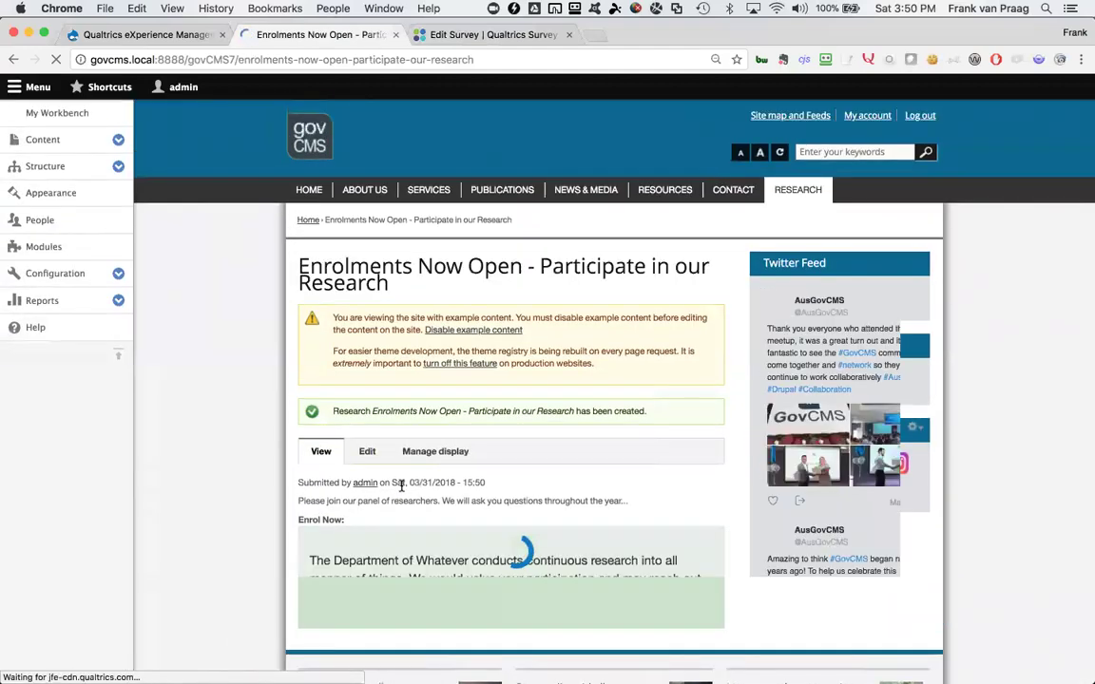
Review the saved Enrolments Now Open page and its embedded survey, then go to the Qualtrics survey editor
{"action": "scroll", "coordinate": [401, 484], "scroll_direction": "down", "scroll_amount": 3}
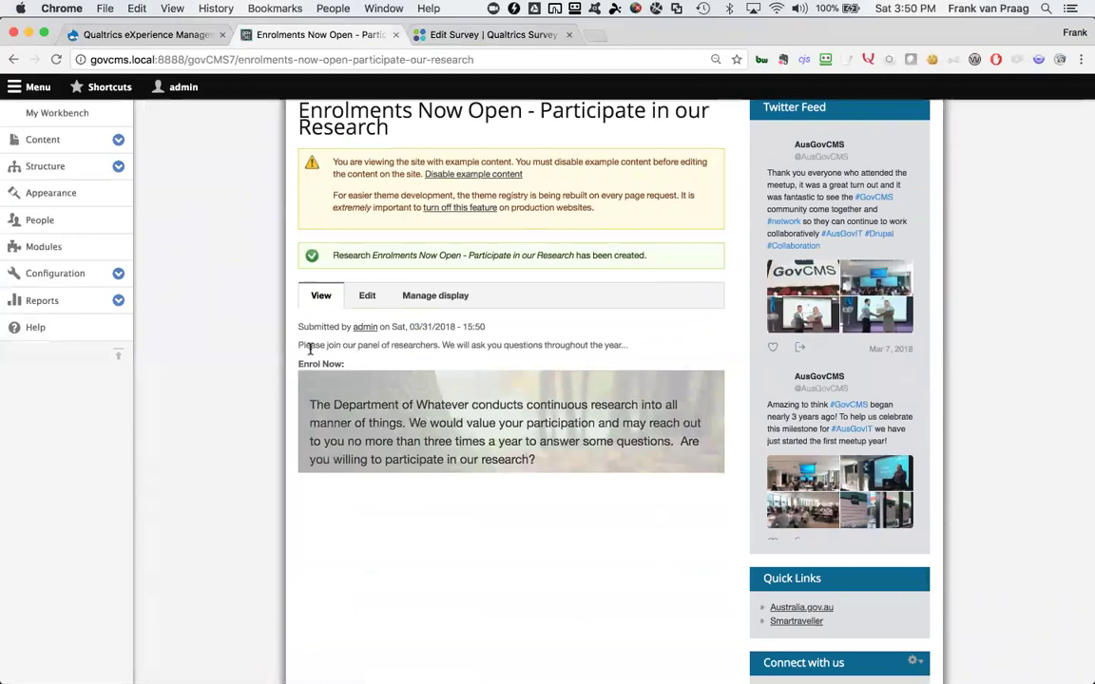
{"action": "triple_click", "coordinate": [306, 346]}
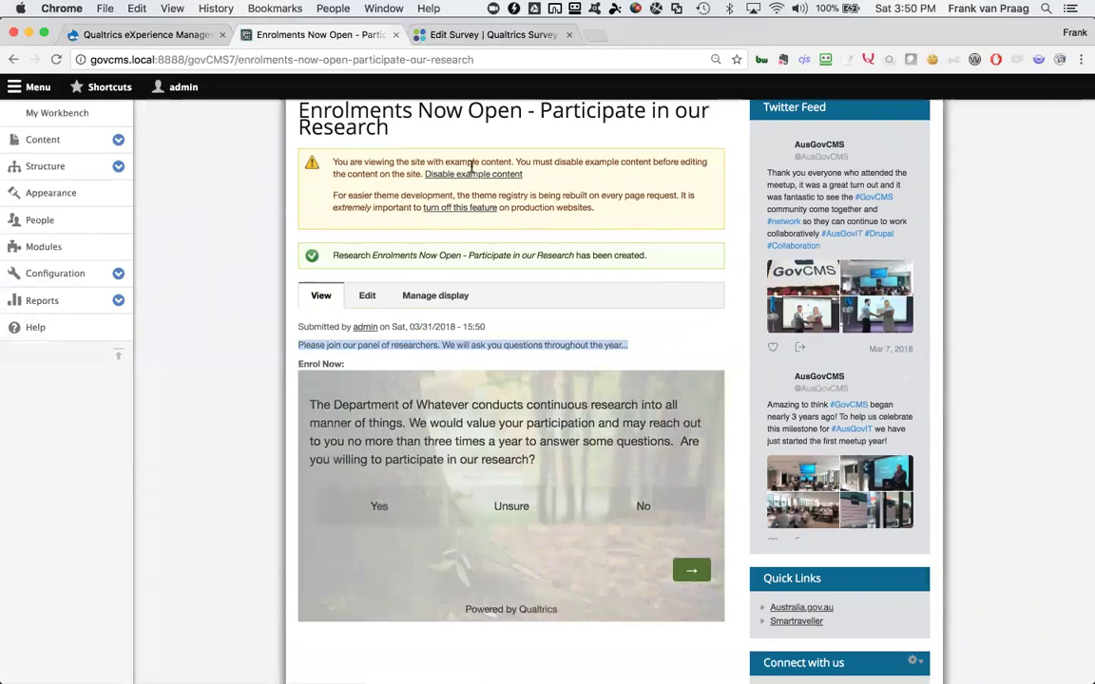
{"action": "left_click", "coordinate": [423, 33]}
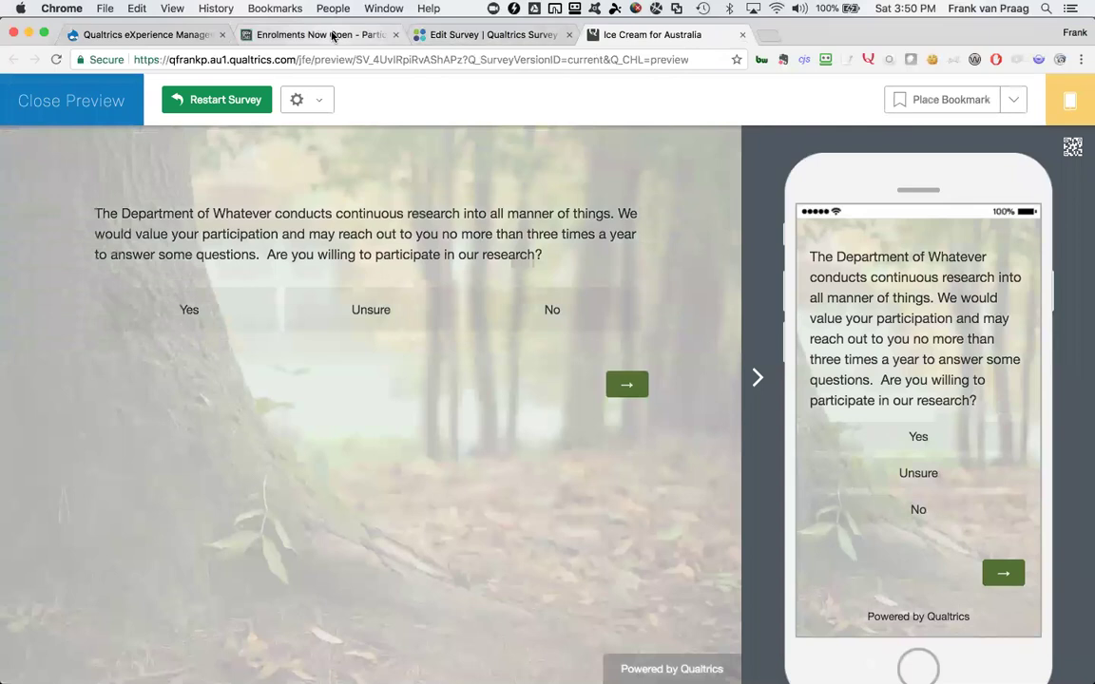
On the Enrolments Now Open page, narrow the browser to test survey reflow, then restore full screen
{"action": "left_click", "coordinate": [333, 35]}
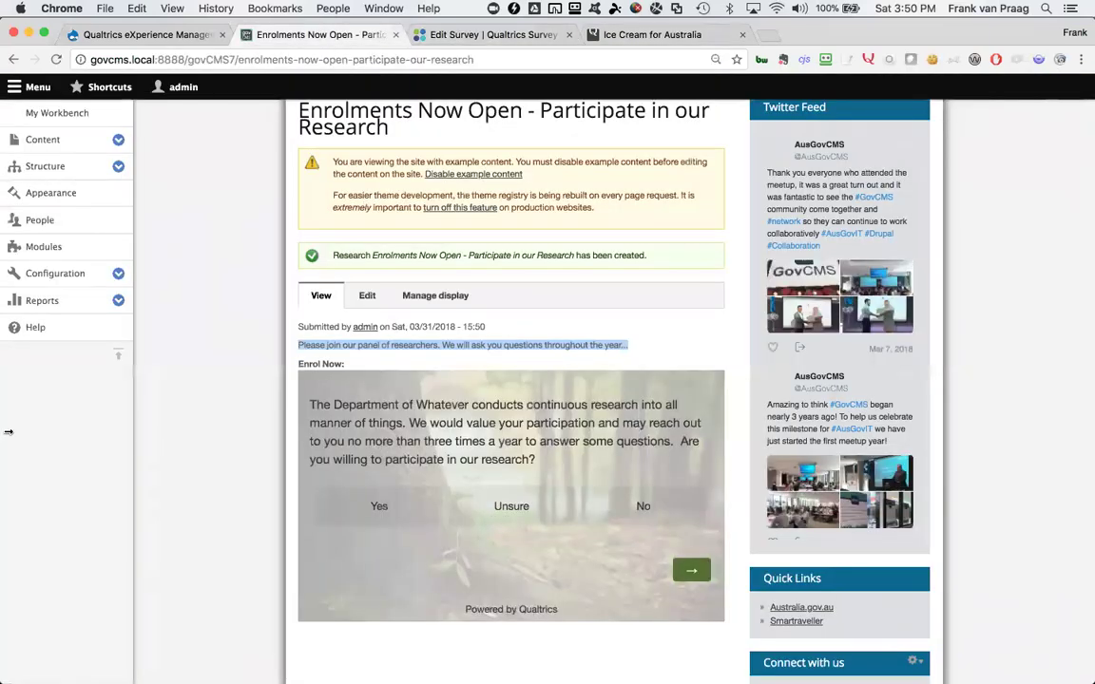
{"action": "left_click_drag", "start_coordinate": [9, 431], "coordinate": [790, 433]}
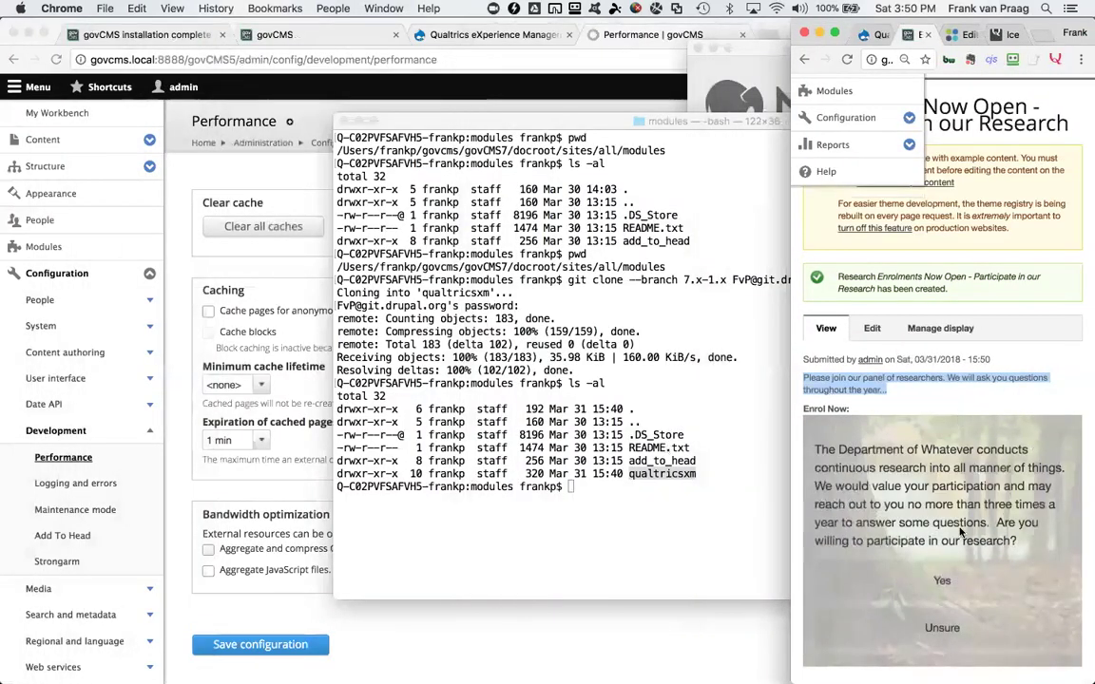
{"action": "scroll", "coordinate": [950, 551], "scroll_direction": "down", "scroll_amount": 5}
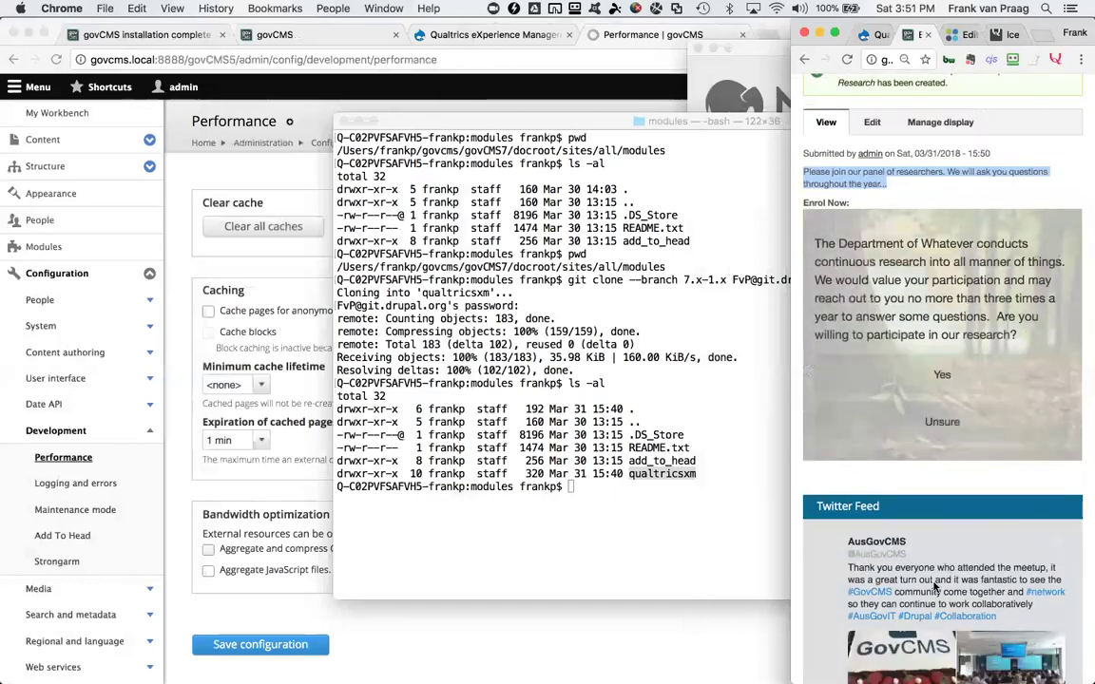
{"action": "scroll", "coordinate": [934, 587], "scroll_direction": "up", "scroll_amount": 5}
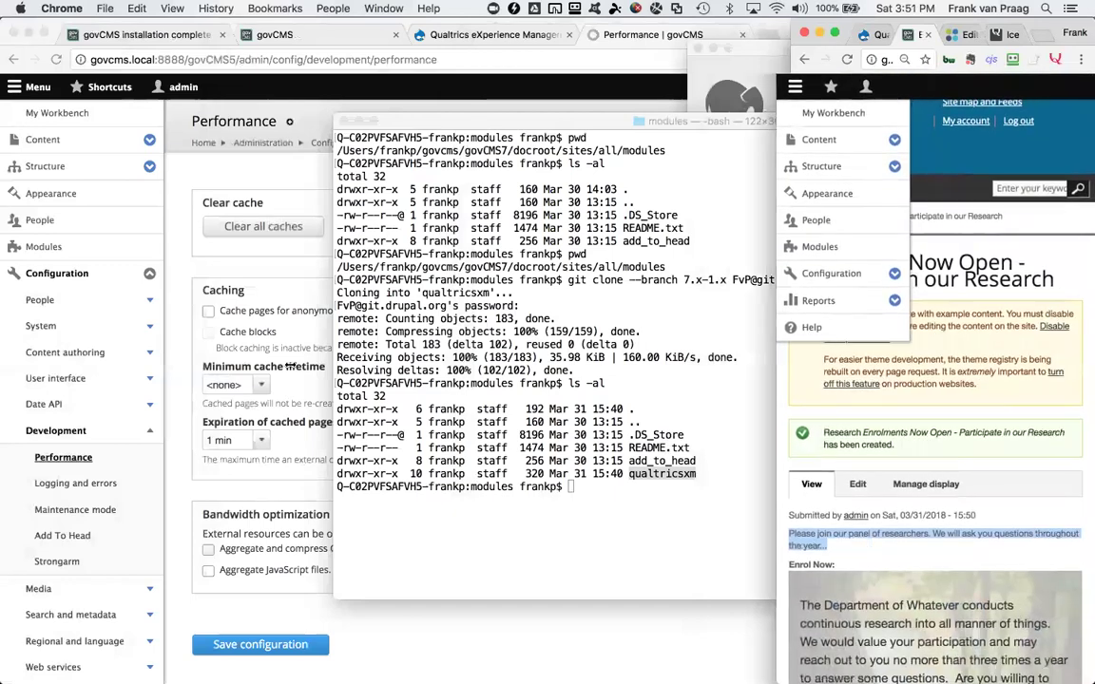
{"action": "key", "text": "ctrl+alt+Return"}
{"action": "scroll", "coordinate": [440, 426], "scroll_direction": "down", "scroll_amount": 8}
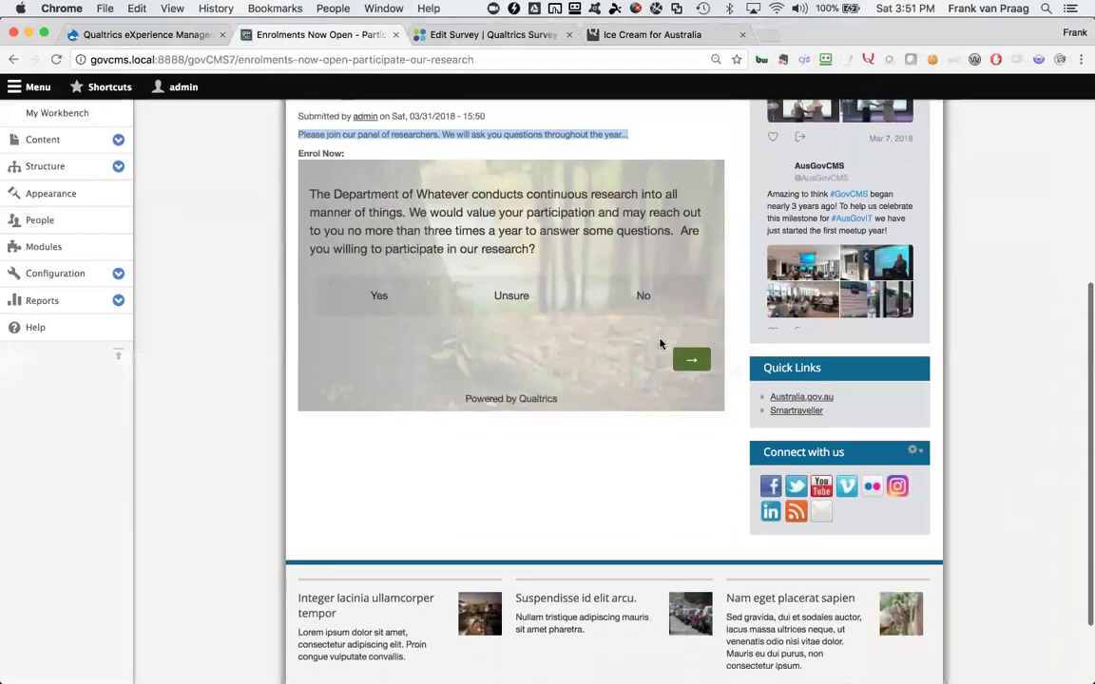
Answer Yes, pick Under 18 to see the under-age message, then go back
{"action": "left_click", "coordinate": [380, 296]}
{"action": "left_click", "coordinate": [691, 359]}
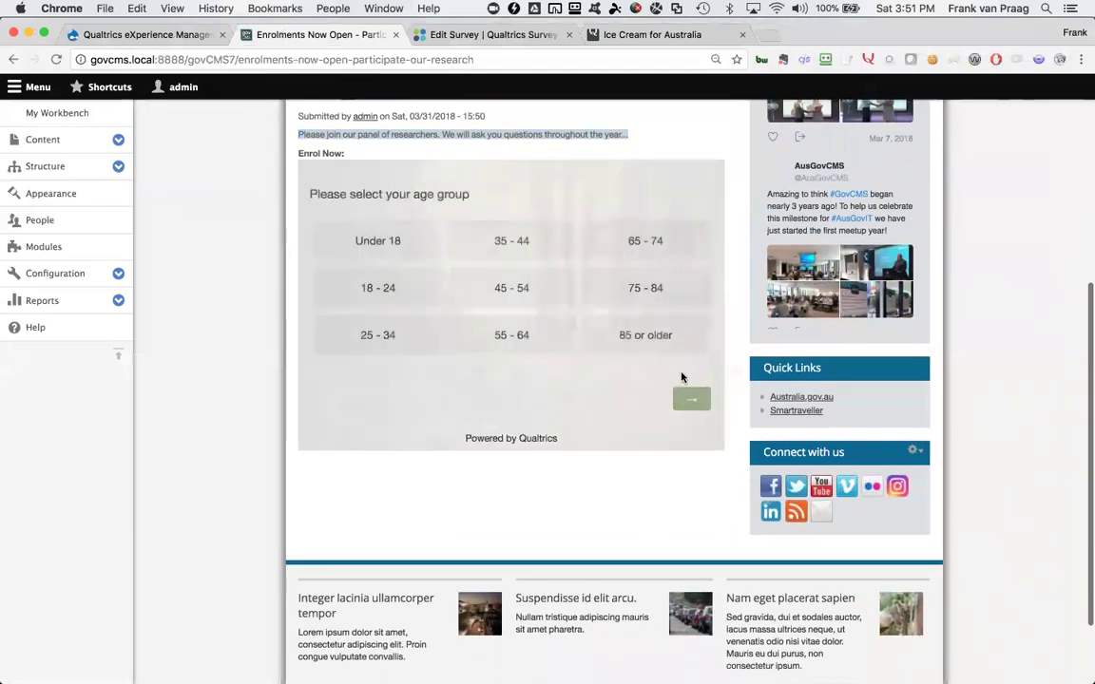
{"action": "left_click", "coordinate": [395, 246]}
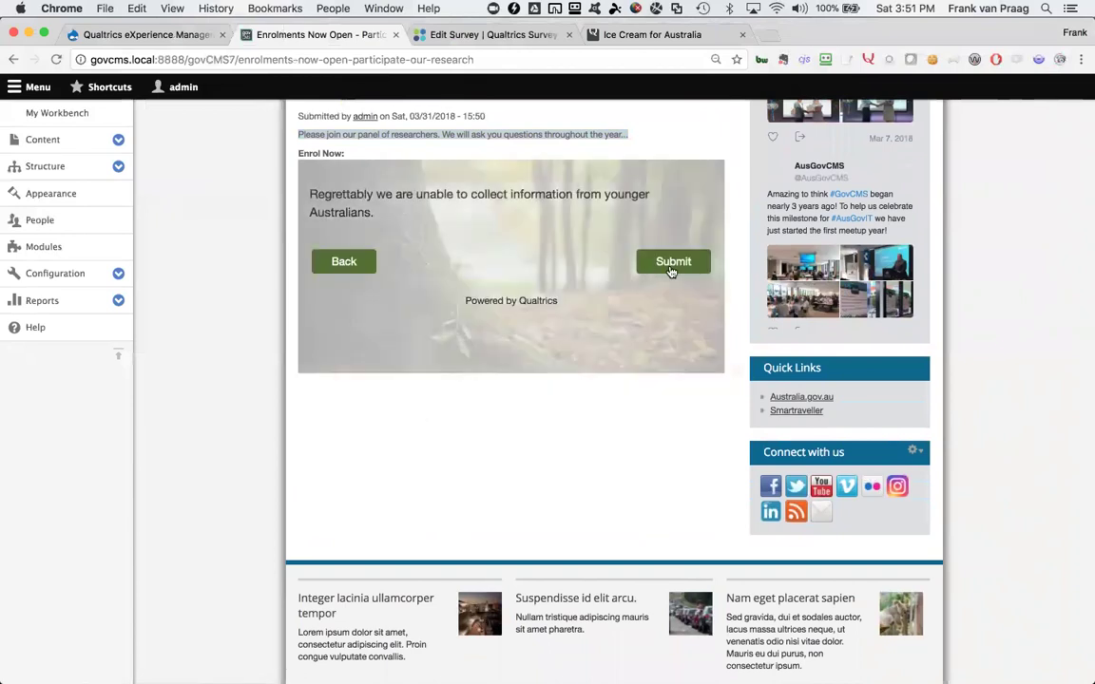
{"action": "left_click", "coordinate": [348, 261]}
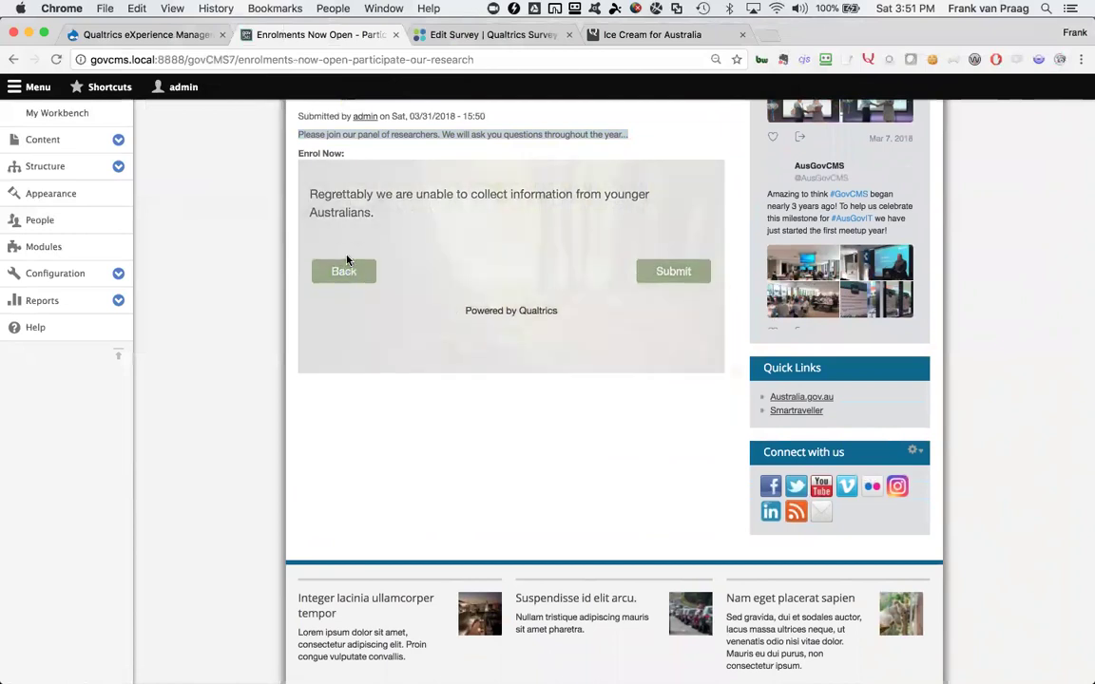